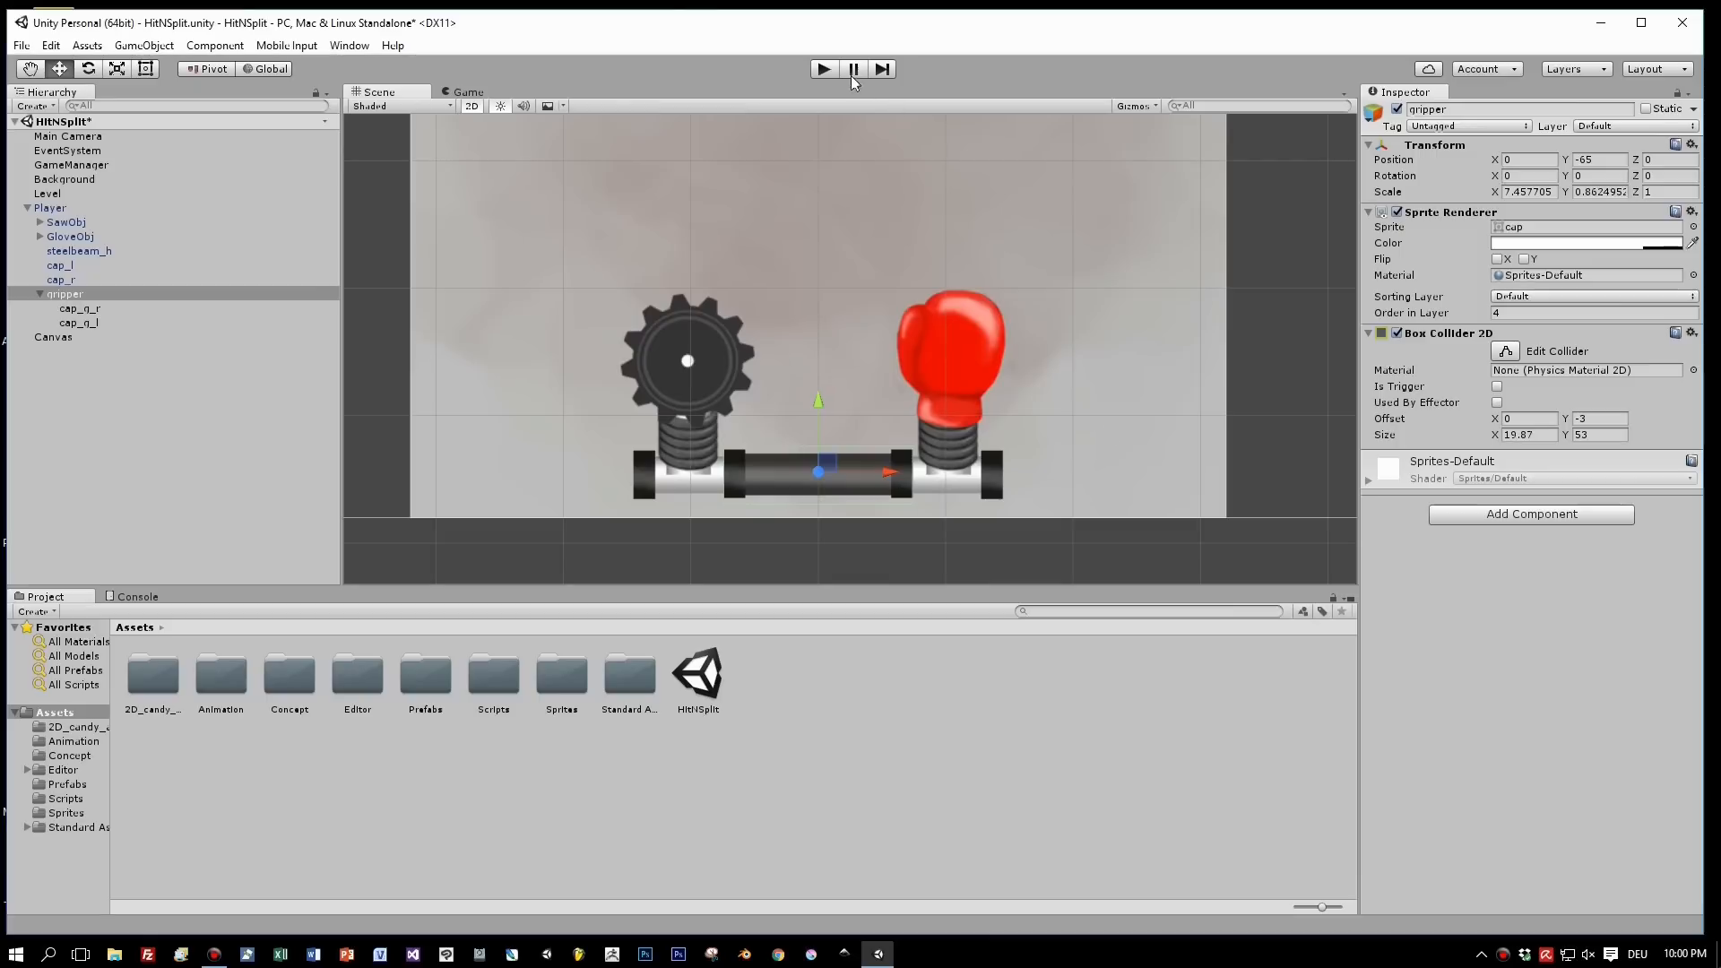
Step: Play-test the scene by triggering the saw and the boxing glove, and stop play mode
{"action": "left_click", "coordinate": [823, 69]}
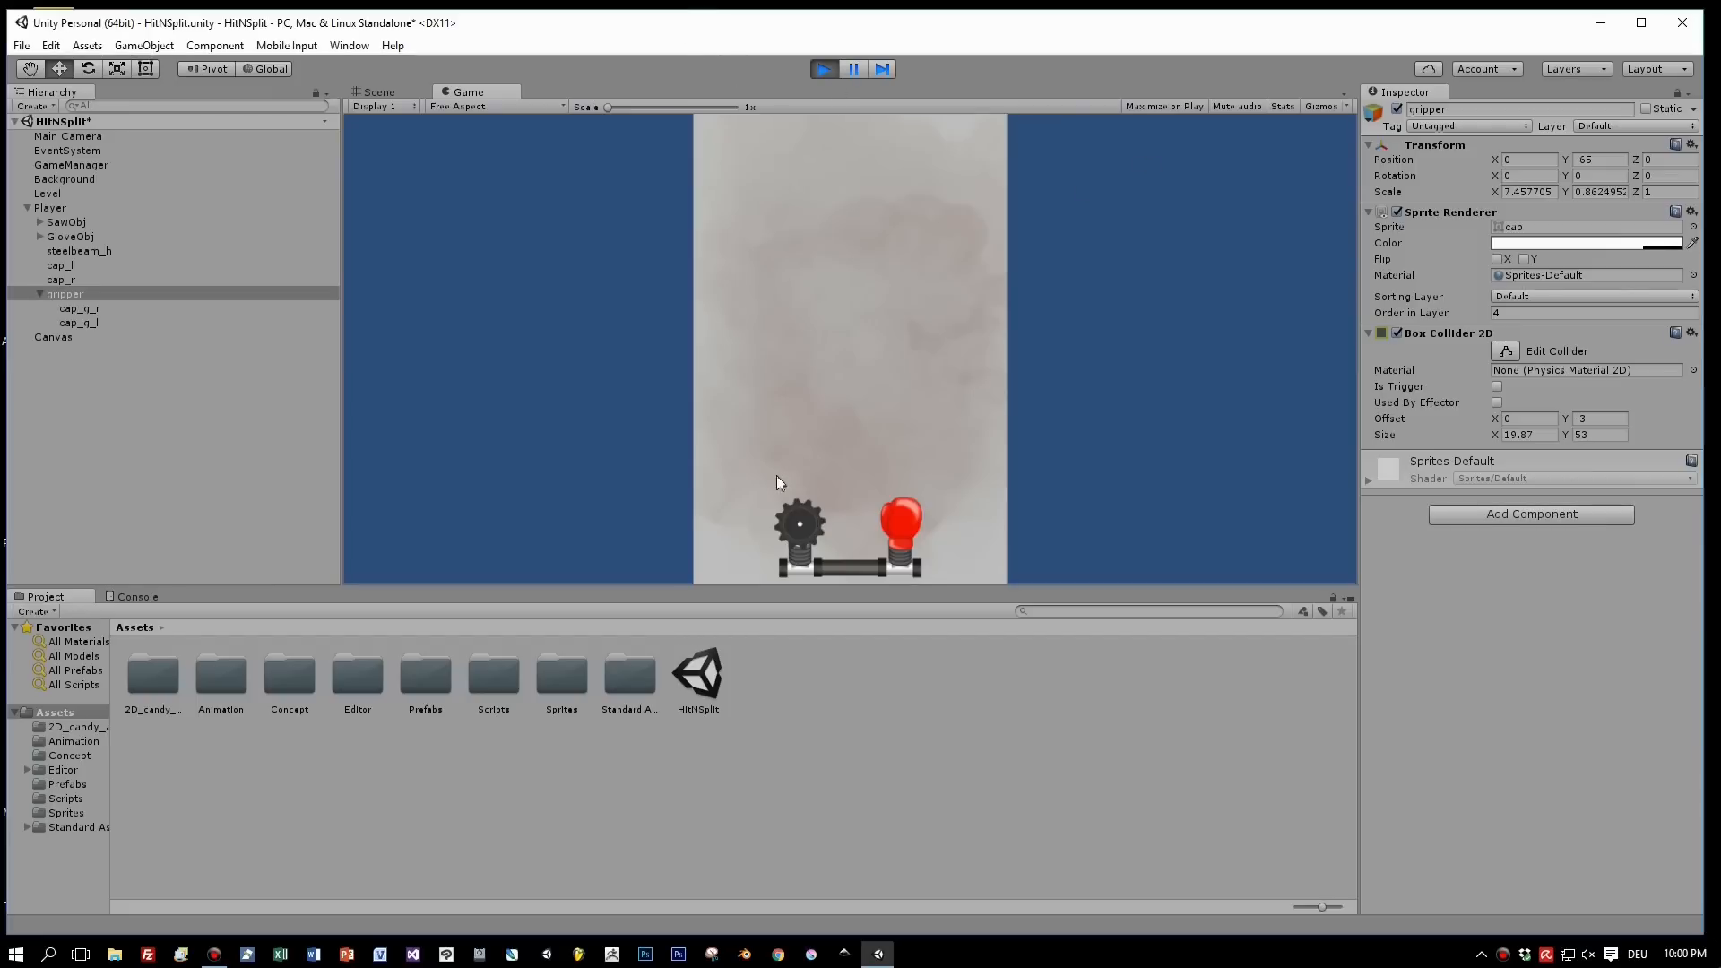
{"action": "left_click", "coordinate": [810, 521]}
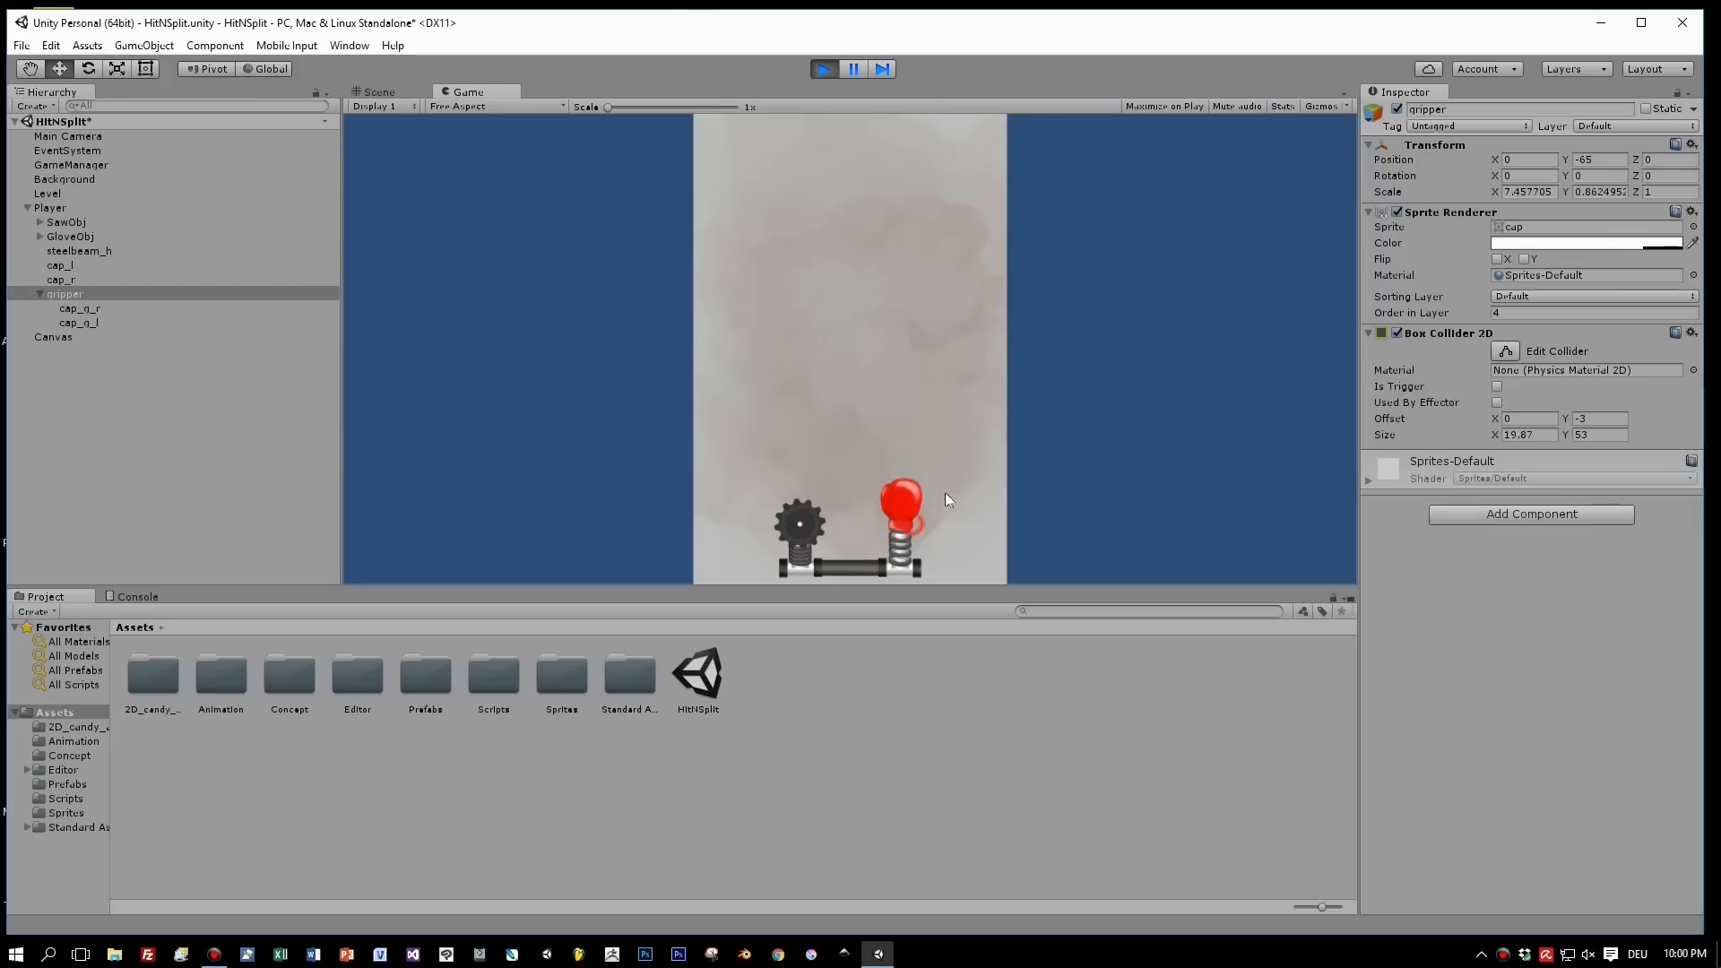
{"action": "left_click", "coordinate": [825, 70]}
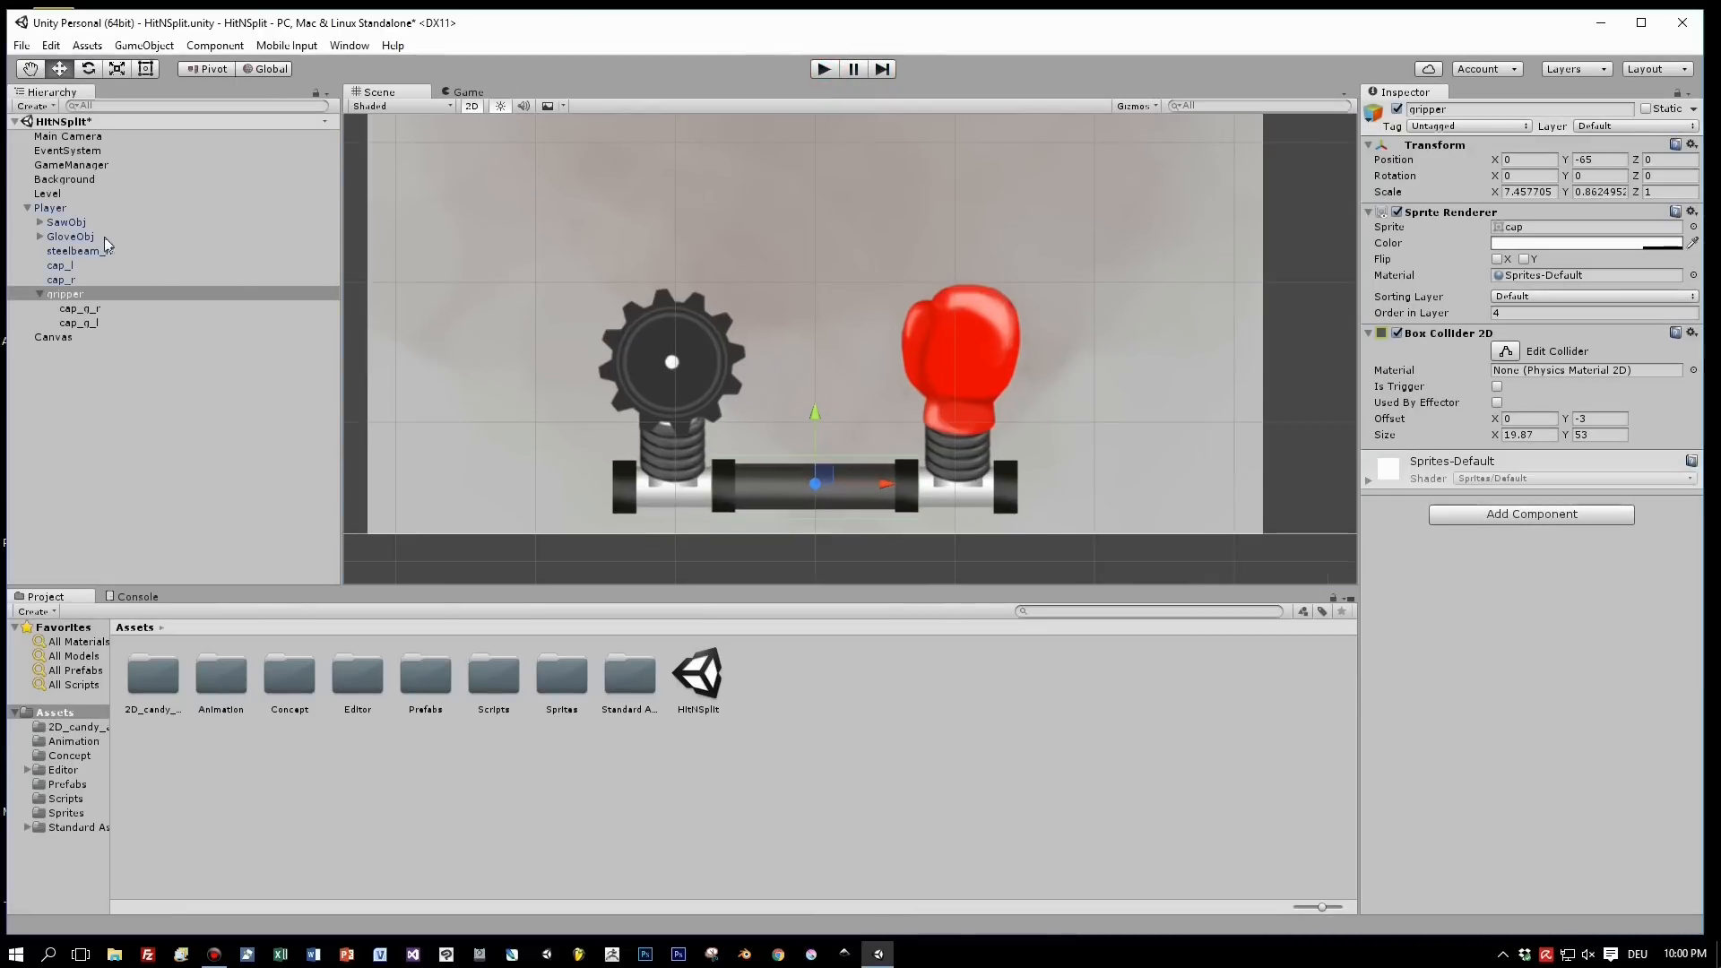
Step: Examine the Player object's transform and its handle placement in both Pivot and Center modes
{"action": "left_click", "coordinate": [54, 212]}
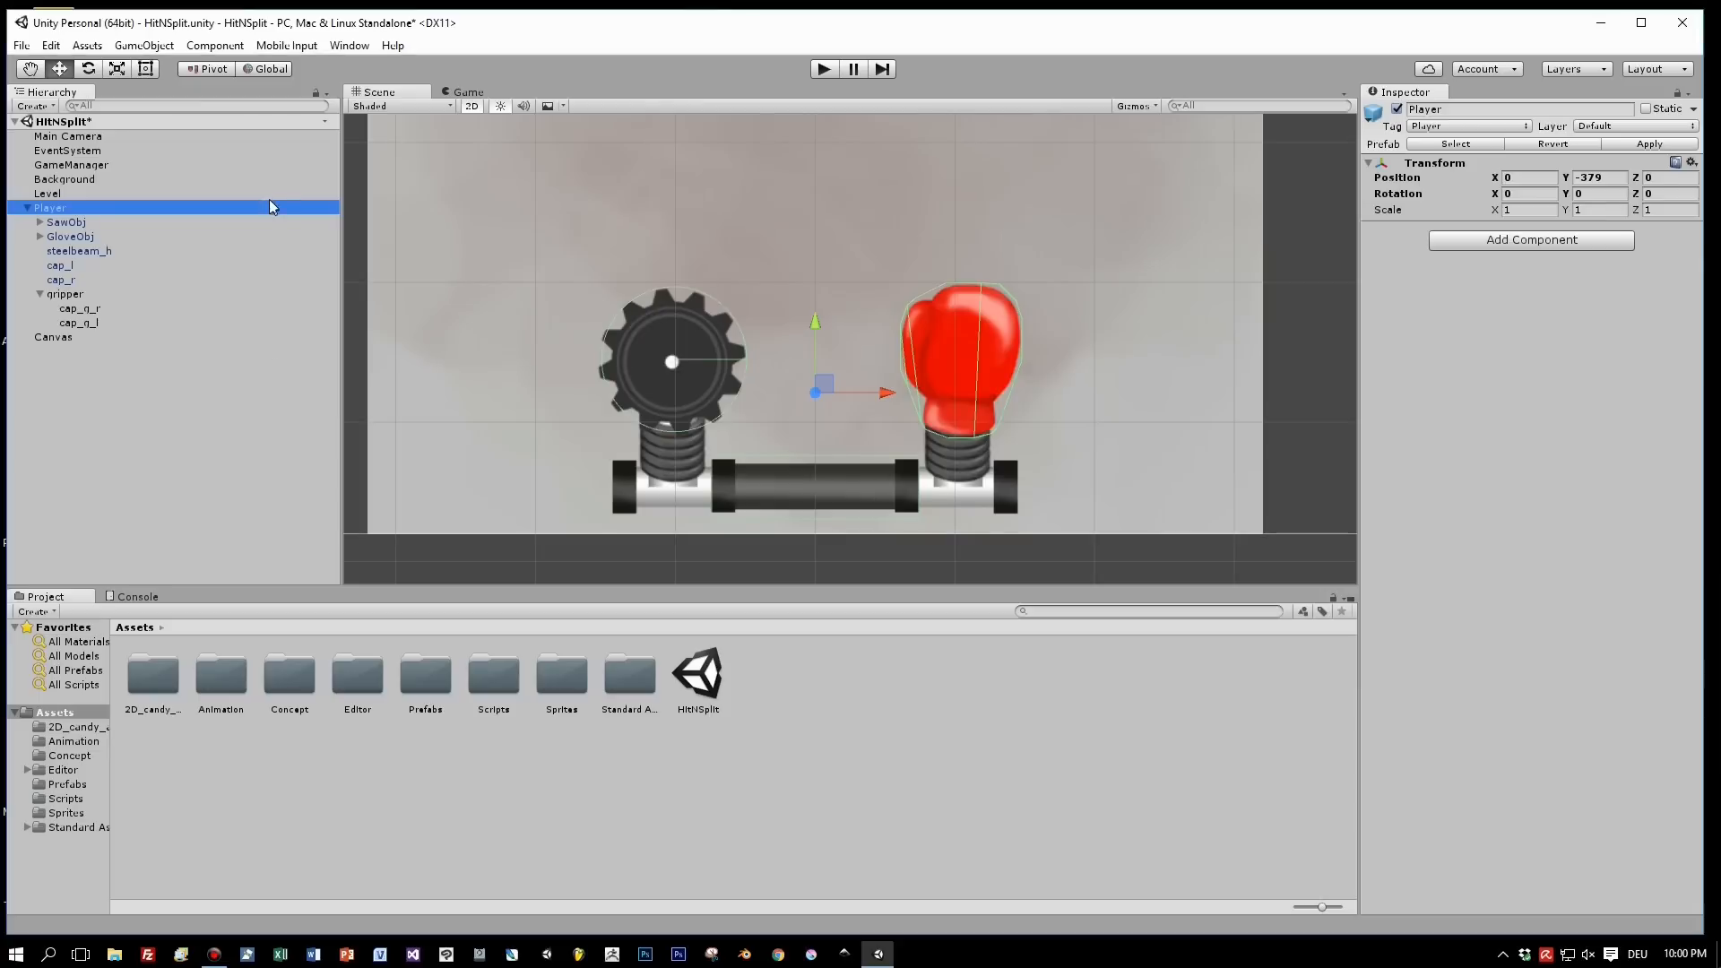
{"action": "left_click", "coordinate": [205, 71]}
{"action": "left_click", "coordinate": [205, 71]}
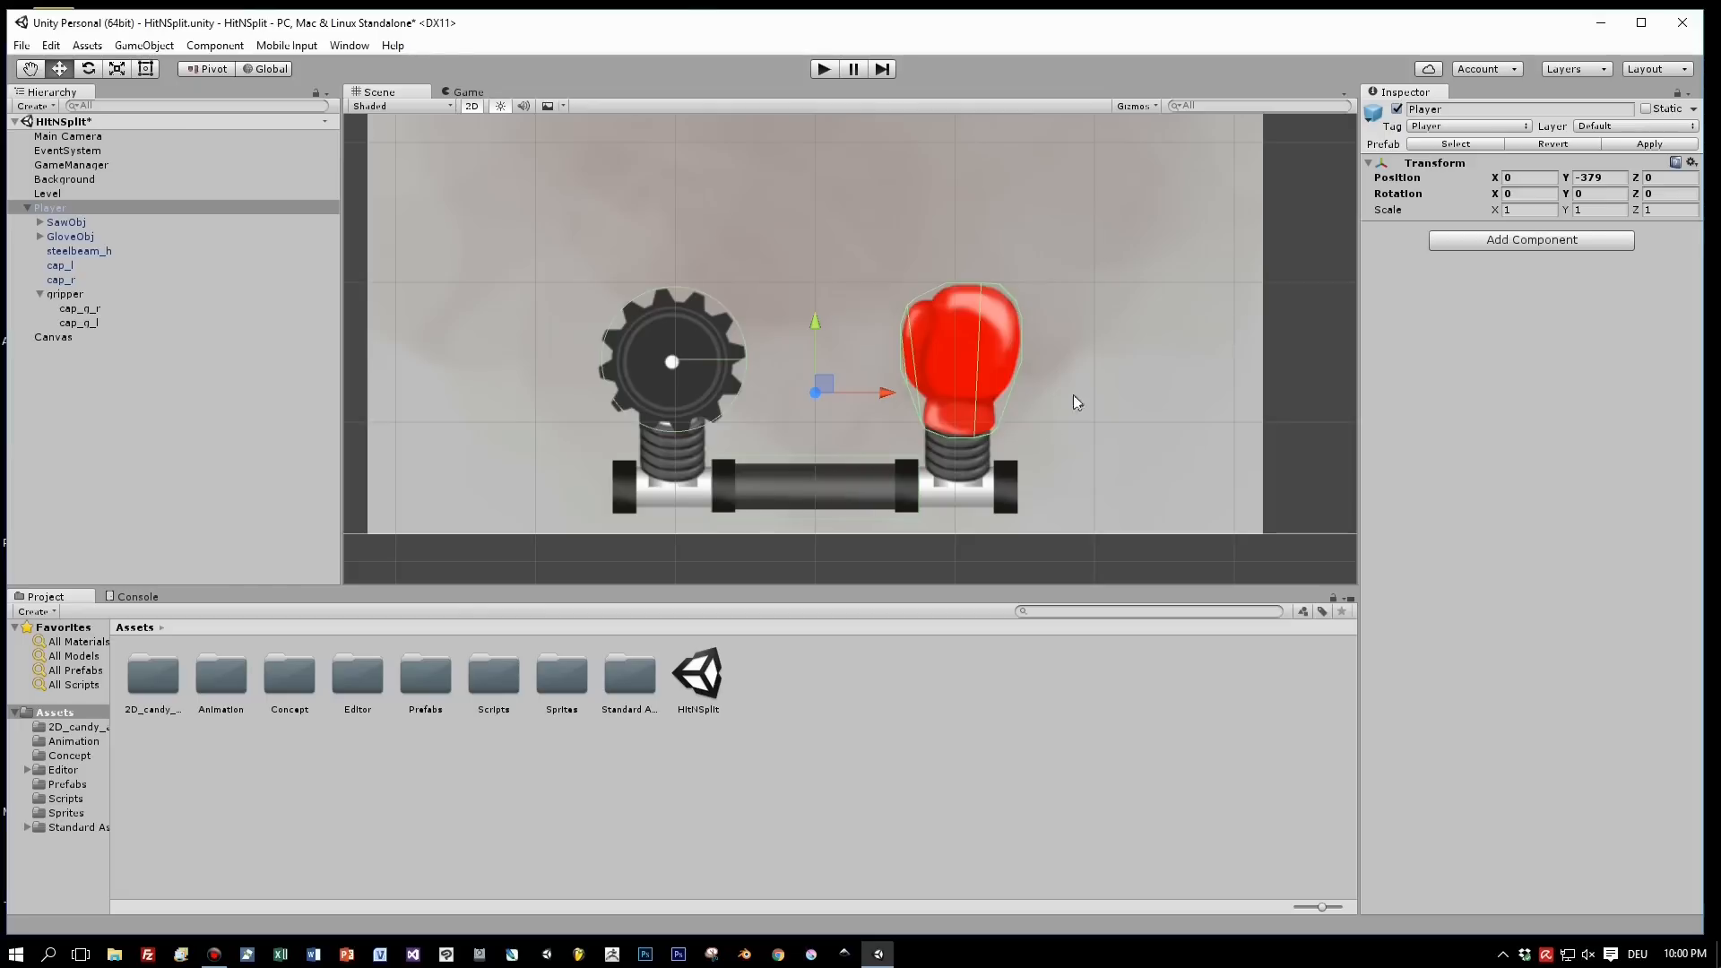
{"action": "left_click_drag", "start_coordinate": [887, 398], "coordinate": [815, 452]}
Step: Switch the handle placement to Center and set the Y offset of the blade's Circle Collider 2D to 0.56
{"action": "left_click", "coordinate": [62, 224]}
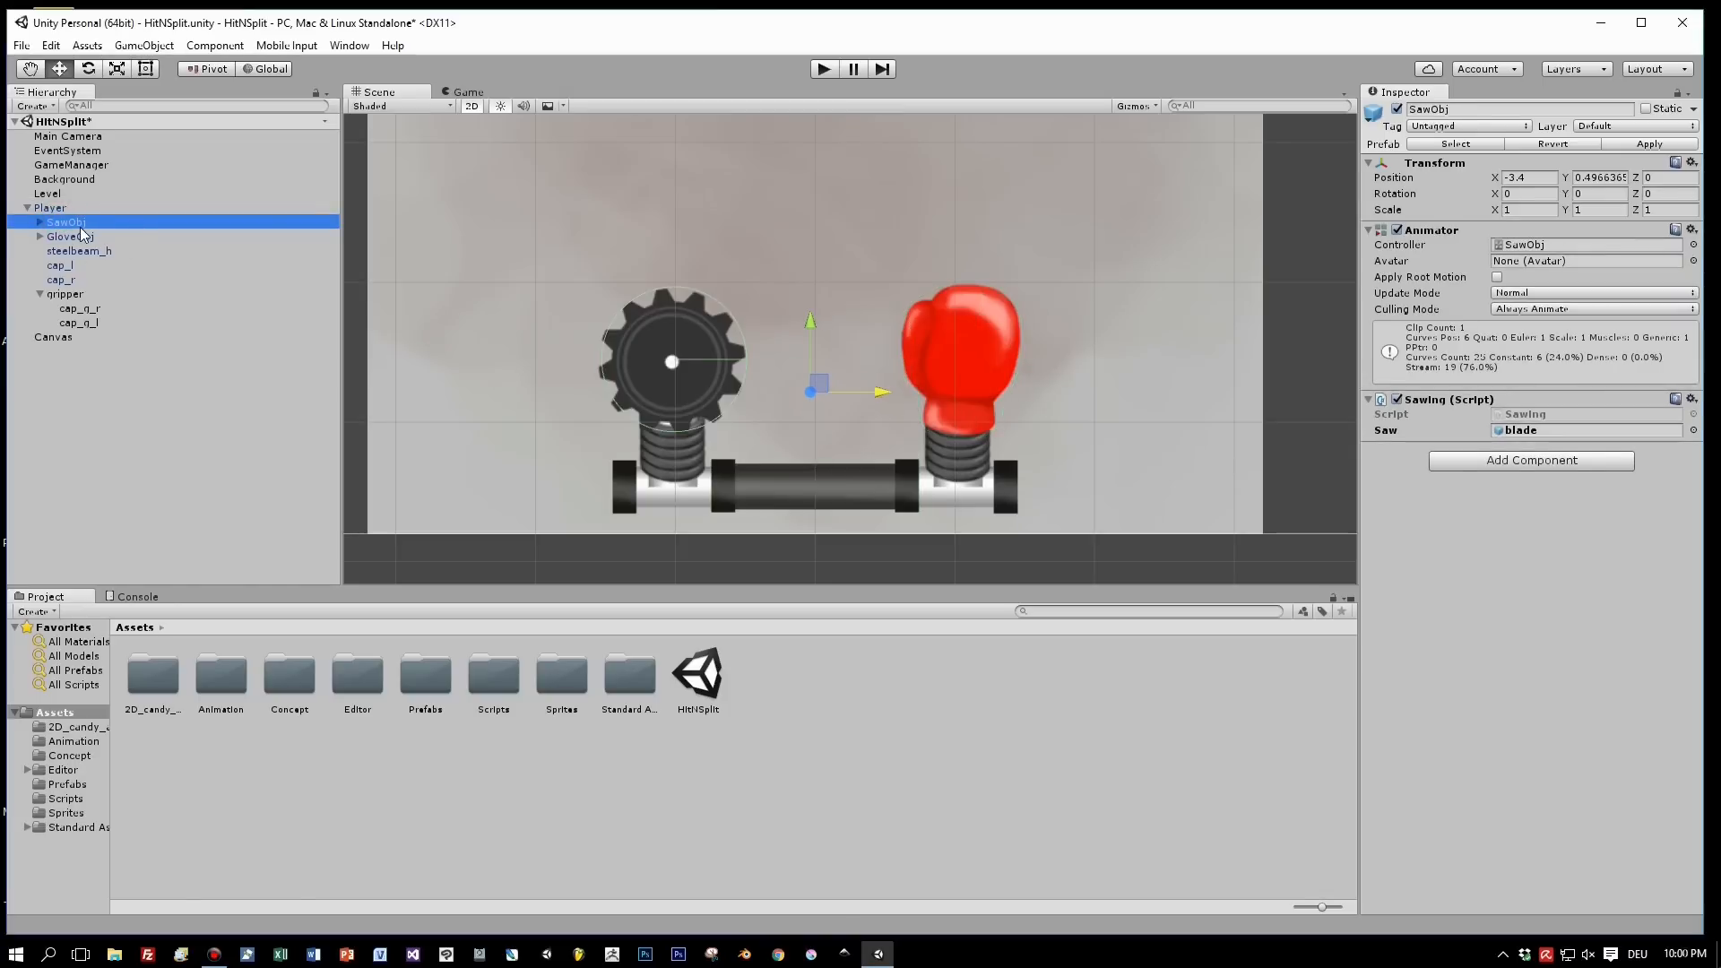
{"action": "left_click", "coordinate": [210, 70]}
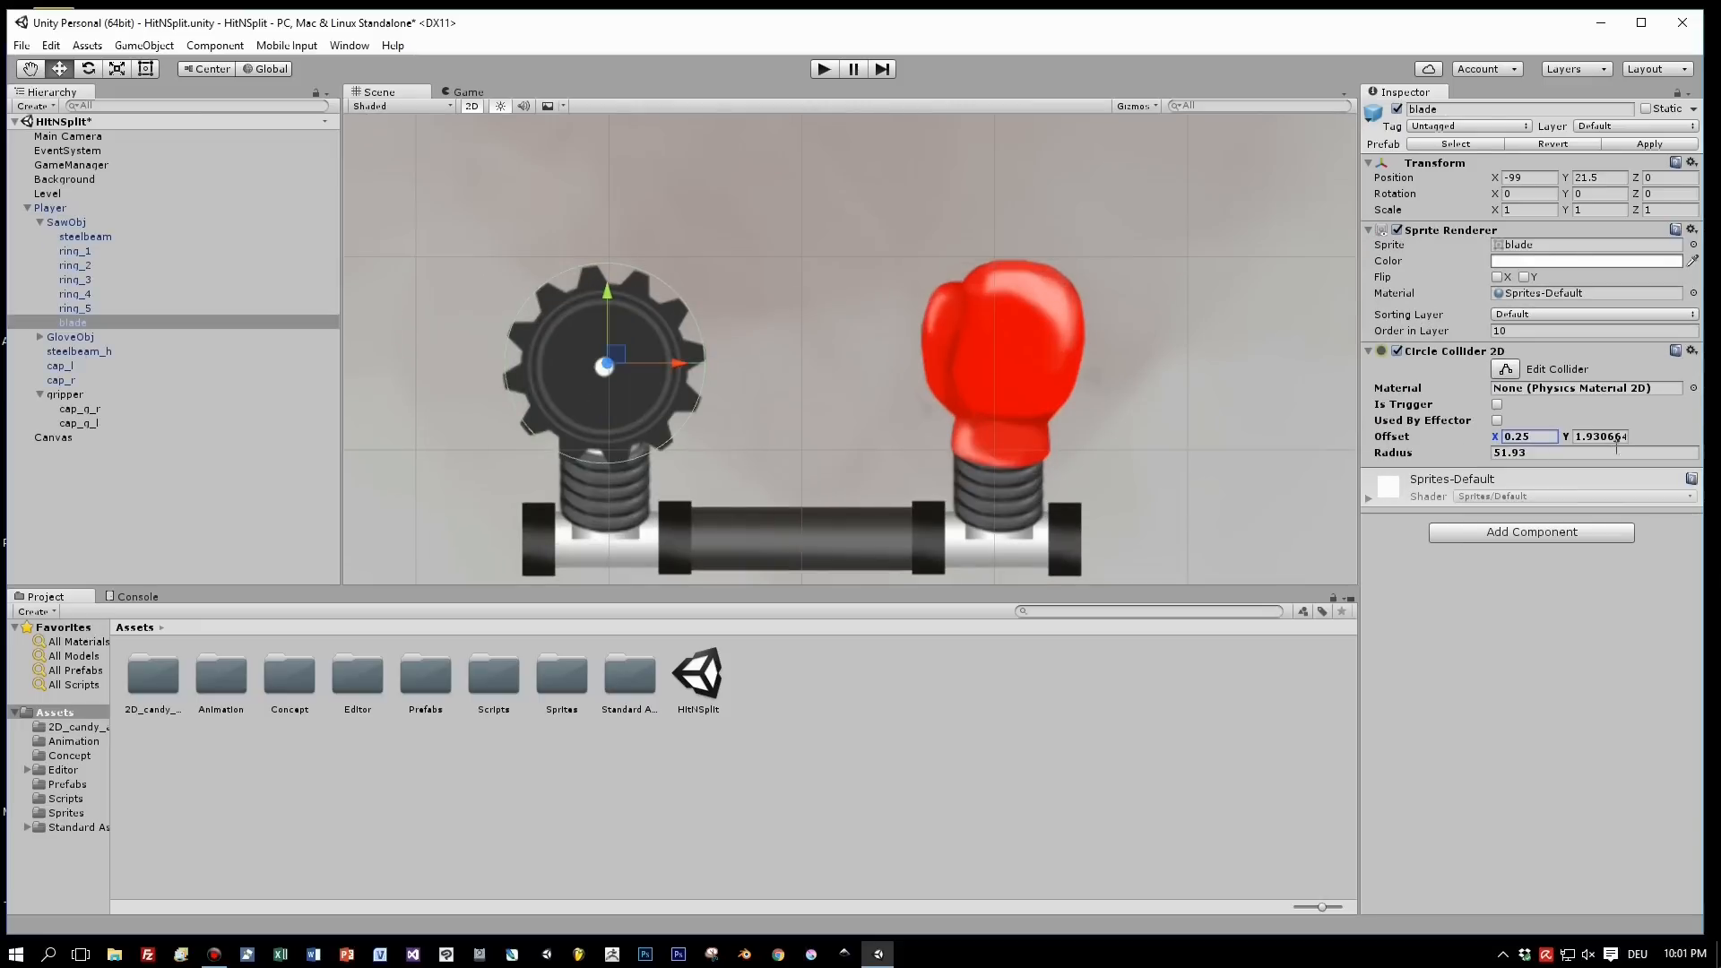
{"action": "left_click_drag", "start_coordinate": [1564, 436], "coordinate": [1533, 438]}
Step: Expand GloveObj and inspect the components of its glove, steelbeam and ring_5 children
{"action": "left_click", "coordinate": [61, 339]}
{"action": "left_click", "coordinate": [39, 338]}
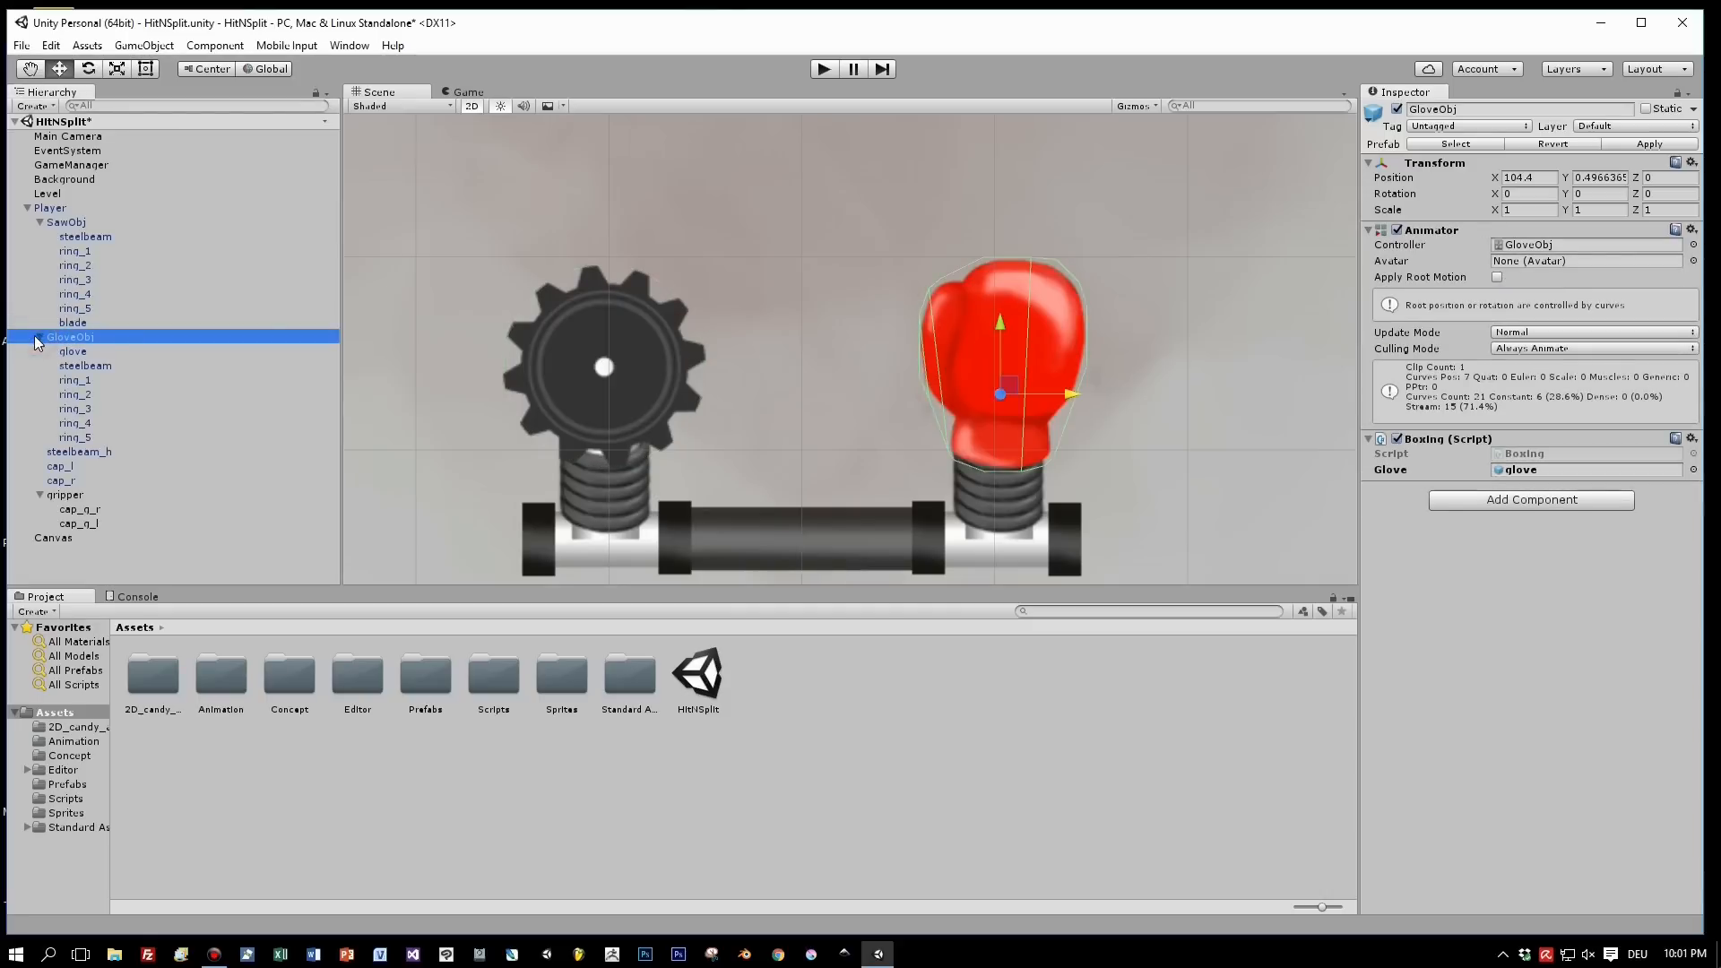
{"action": "left_click", "coordinate": [73, 351]}
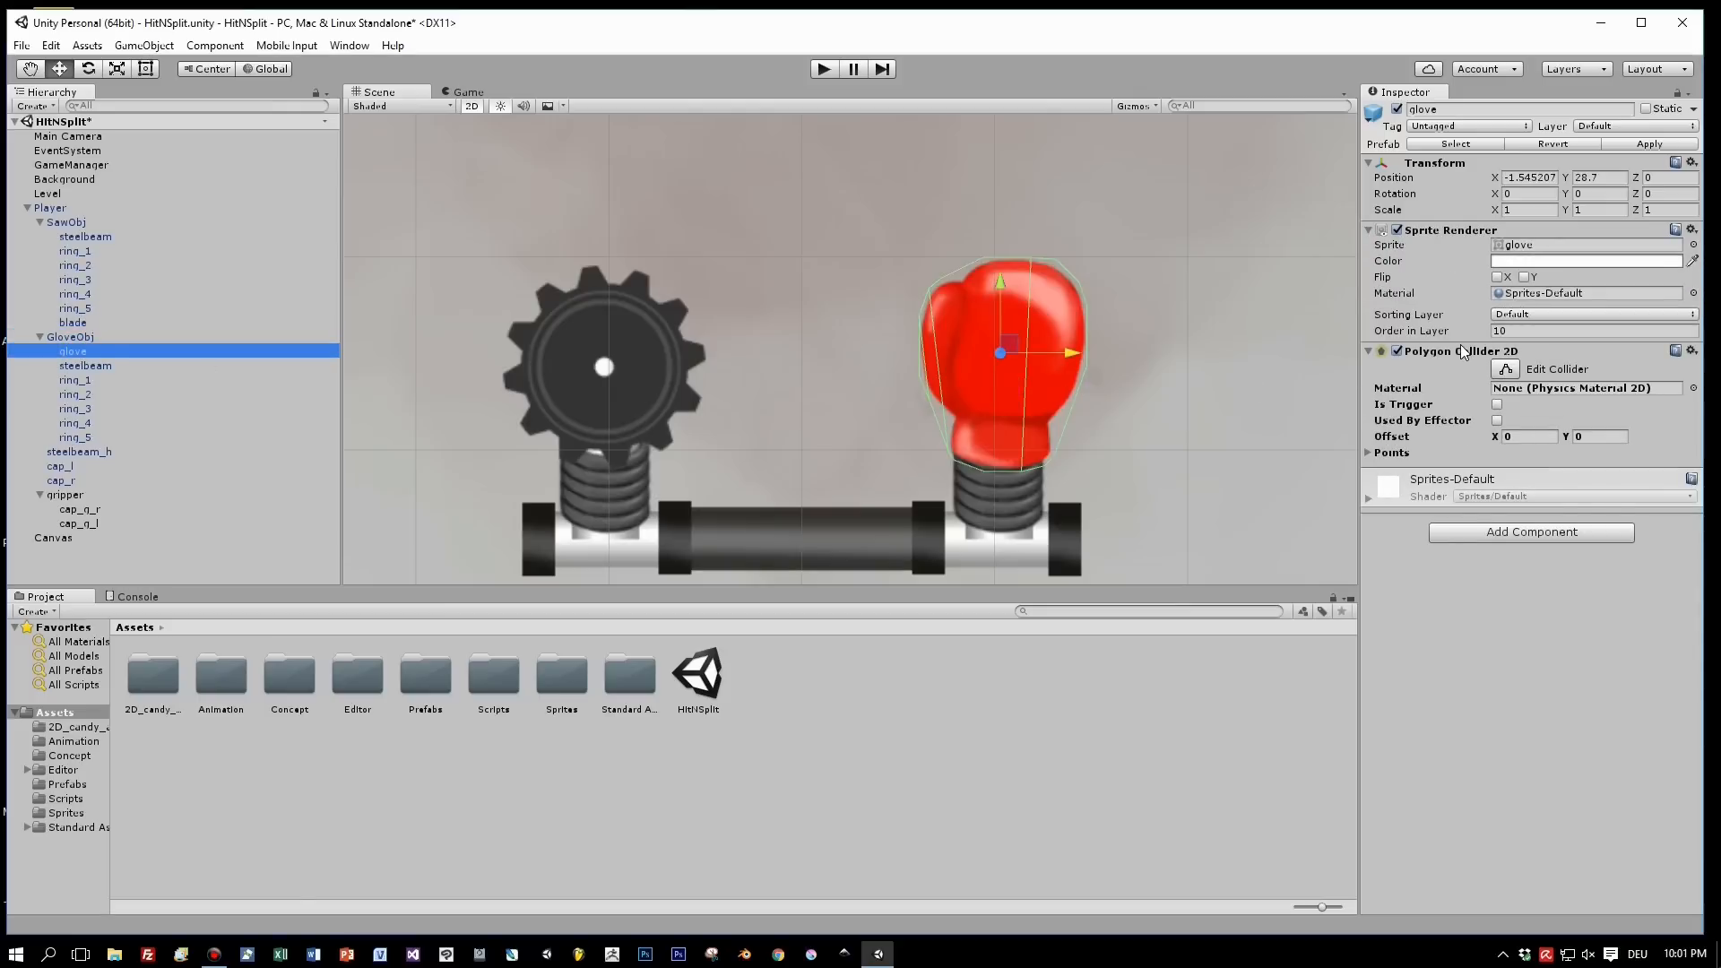
{"action": "left_click", "coordinate": [90, 366]}
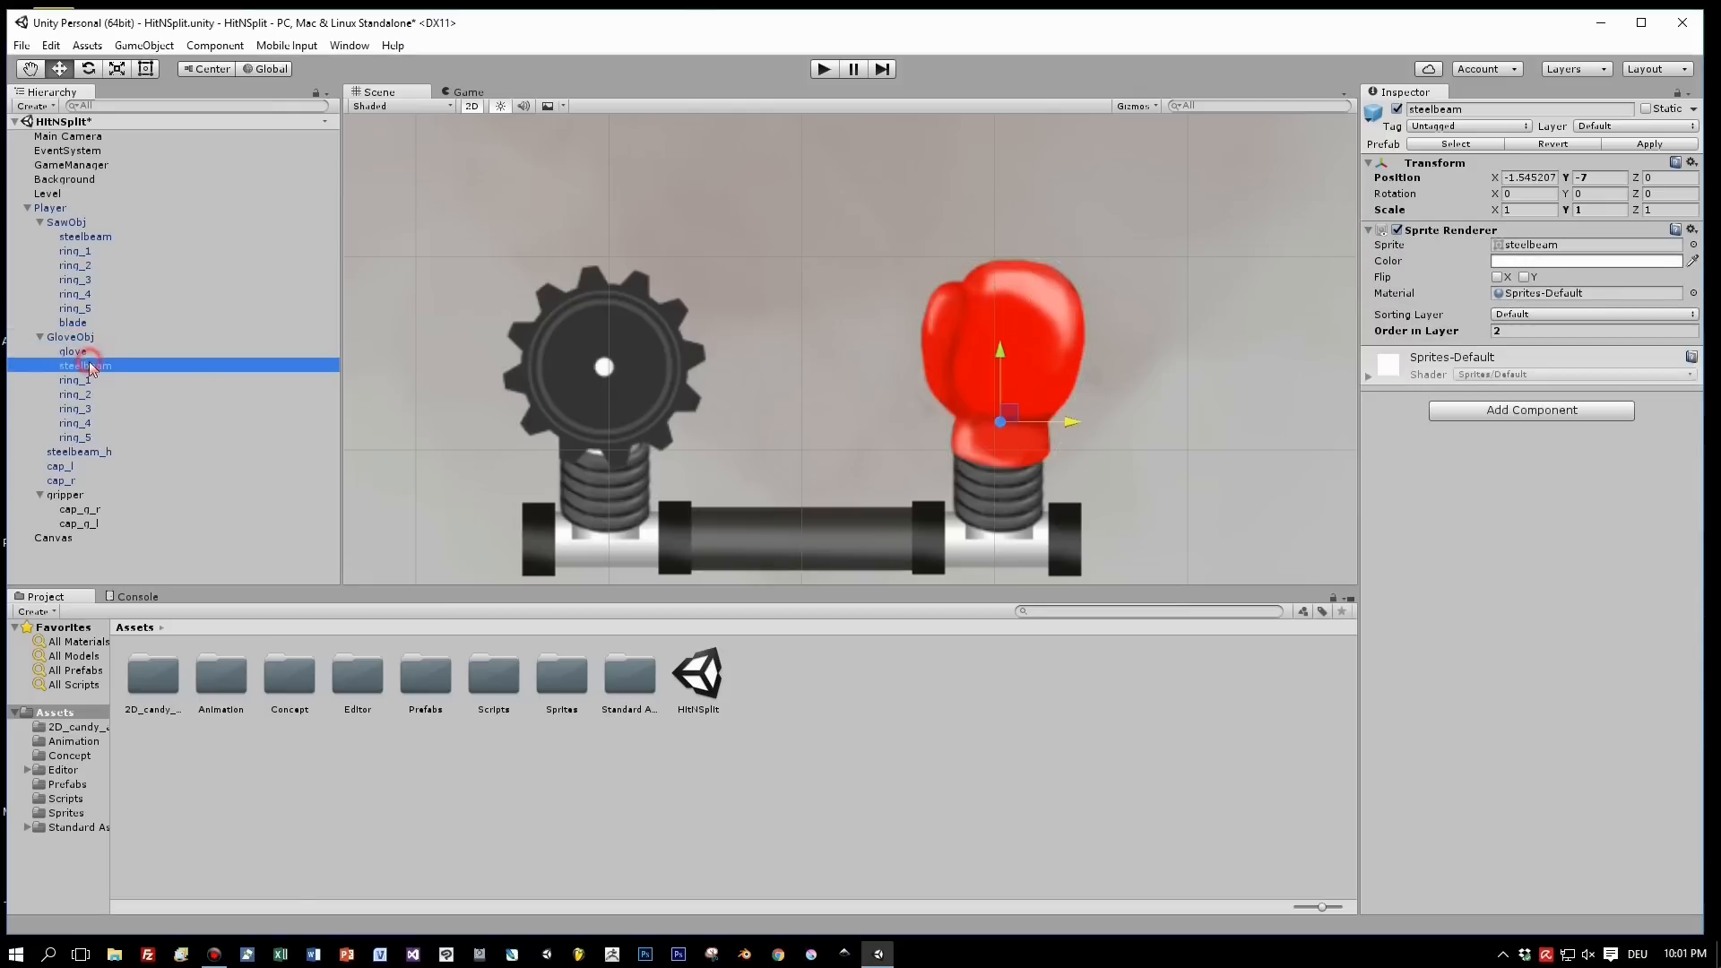
{"action": "left_click", "coordinate": [77, 439]}
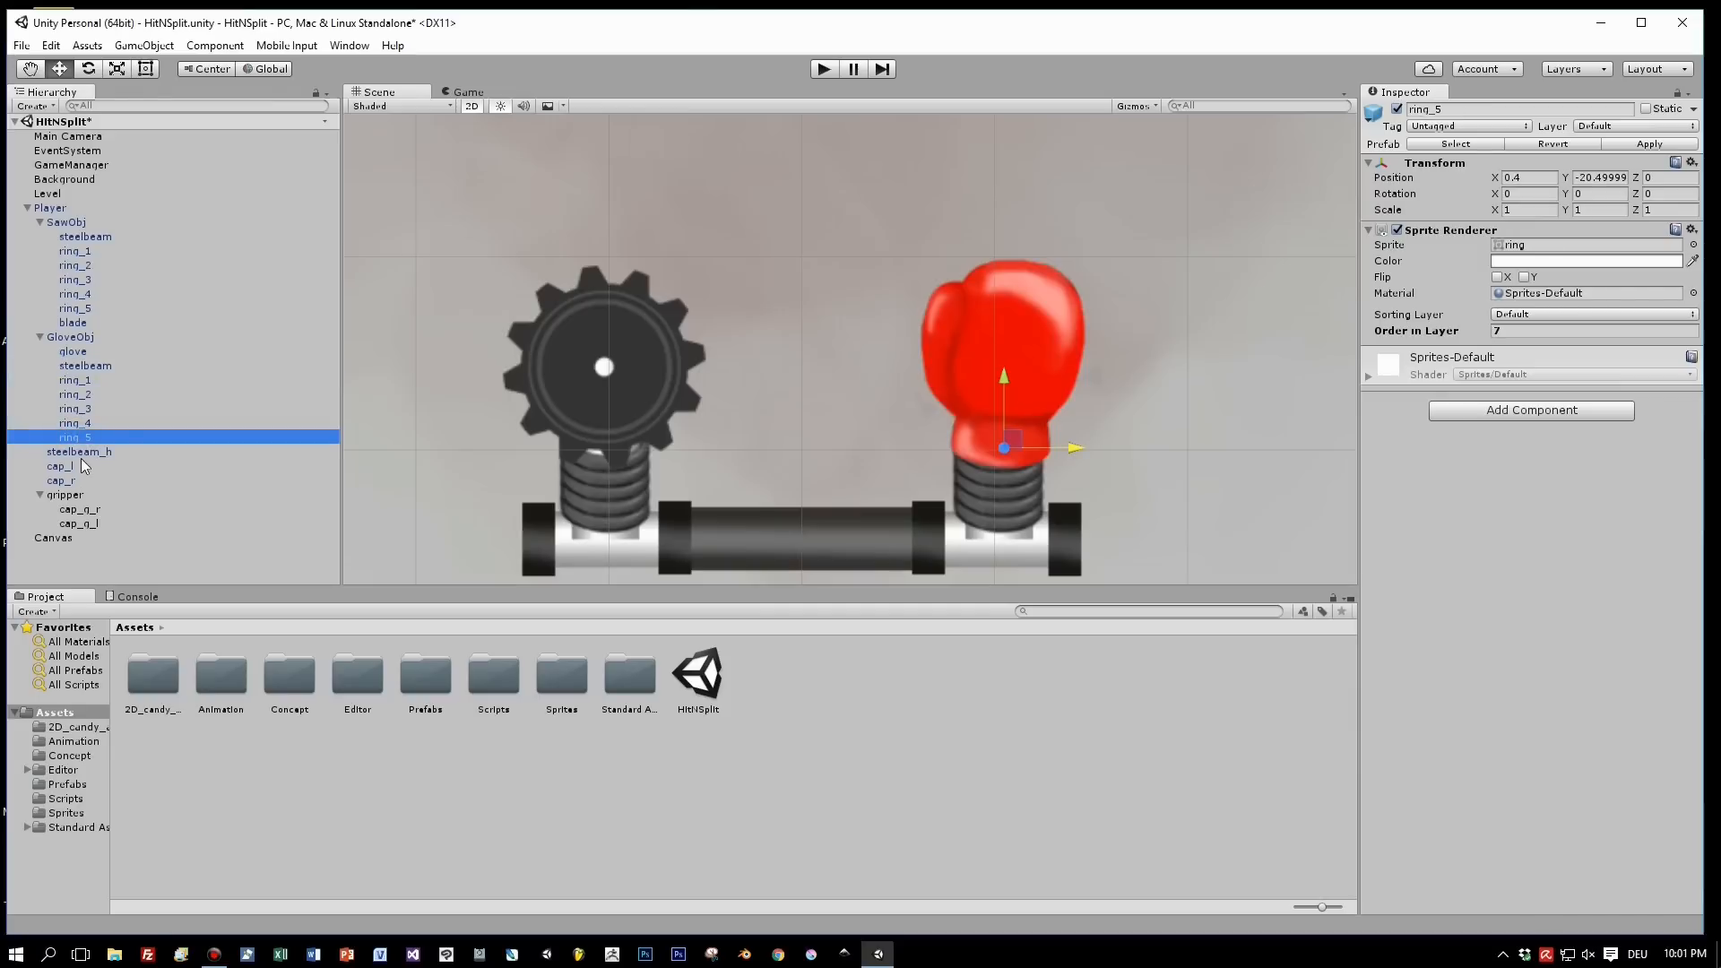
{"action": "scroll", "coordinate": [750, 414], "scroll_direction": "down", "scroll_amount": 5}
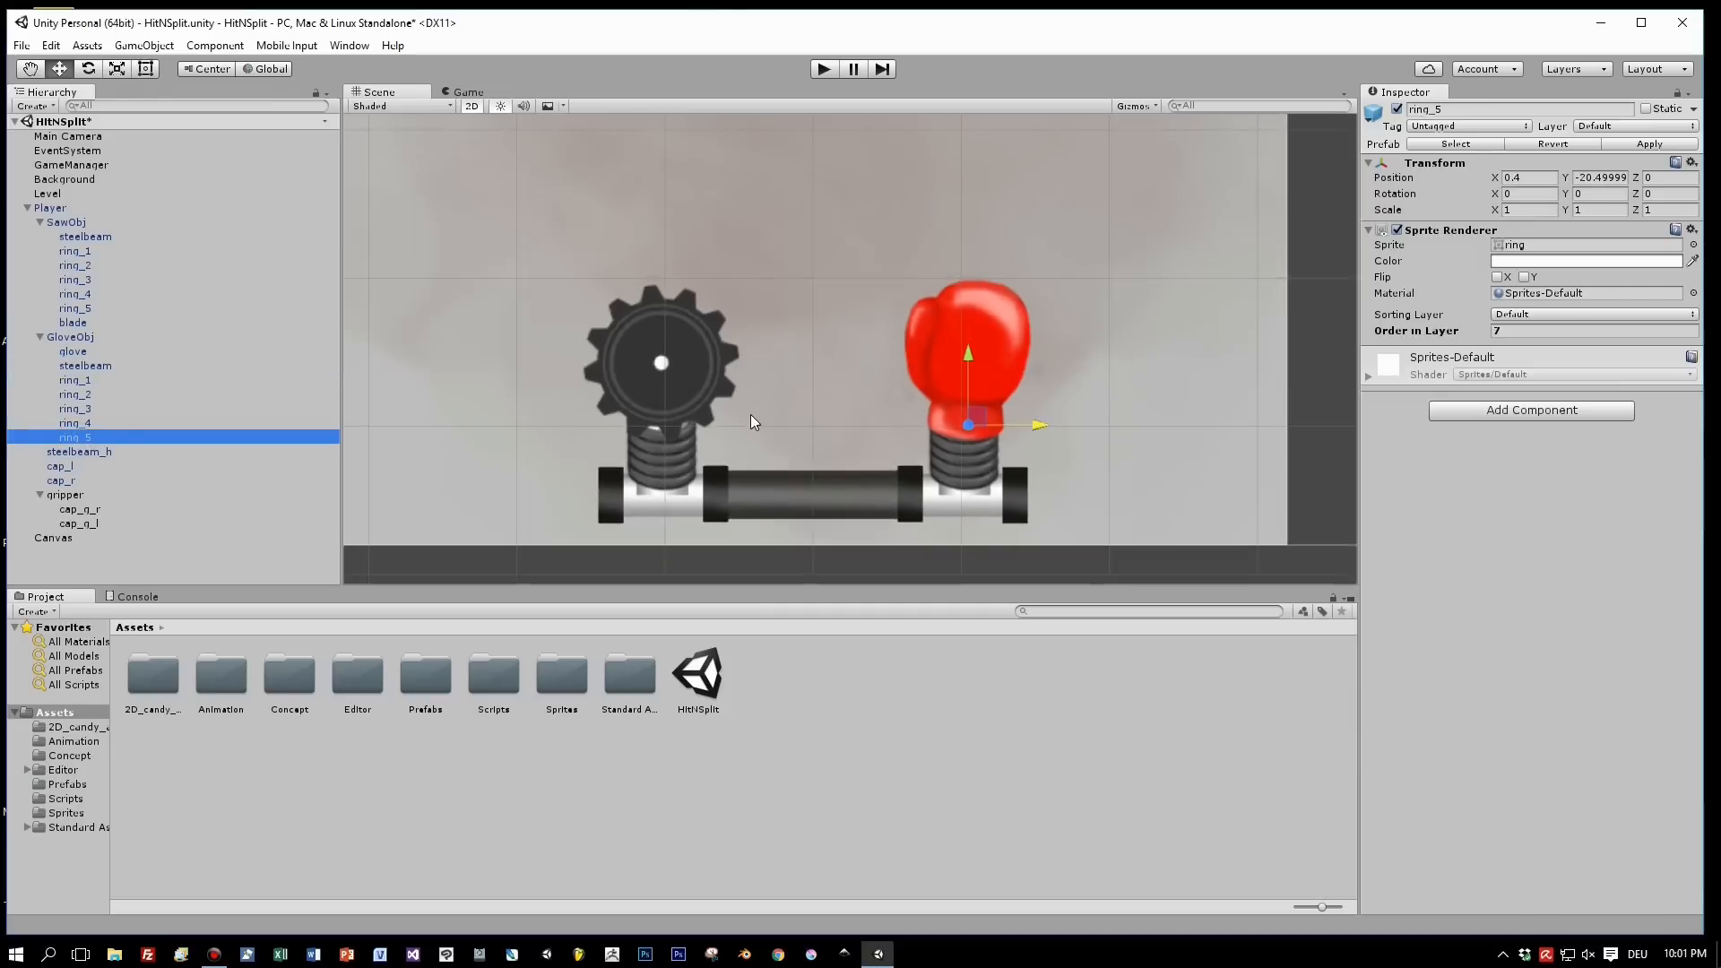
{"action": "mouse_move", "coordinate": [789, 417]}
{"action": "middle_mouse_down"}
{"action": "mouse_move", "coordinate": [780, 400]}
{"action": "mouse_move", "coordinate": [789, 450]}
{"action": "middle_mouse_up"}
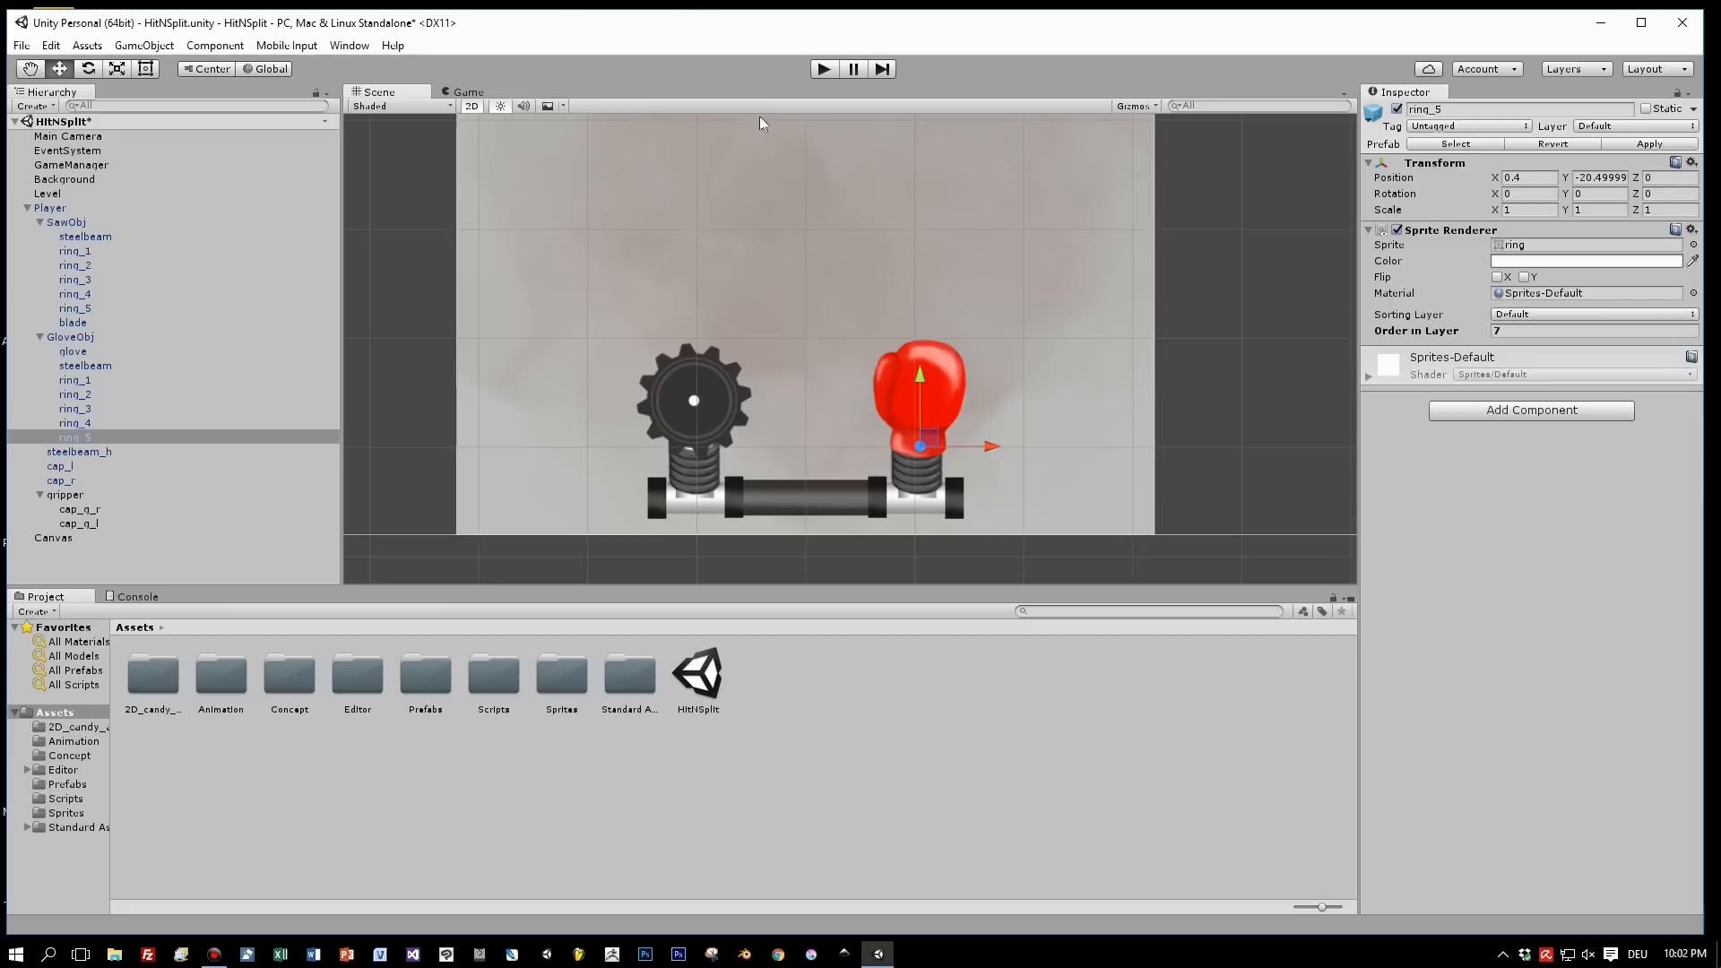
Step: Check the Animator controllers assigned to SawObj and GloveObj, and open the Animation window
{"action": "left_click", "coordinate": [79, 224]}
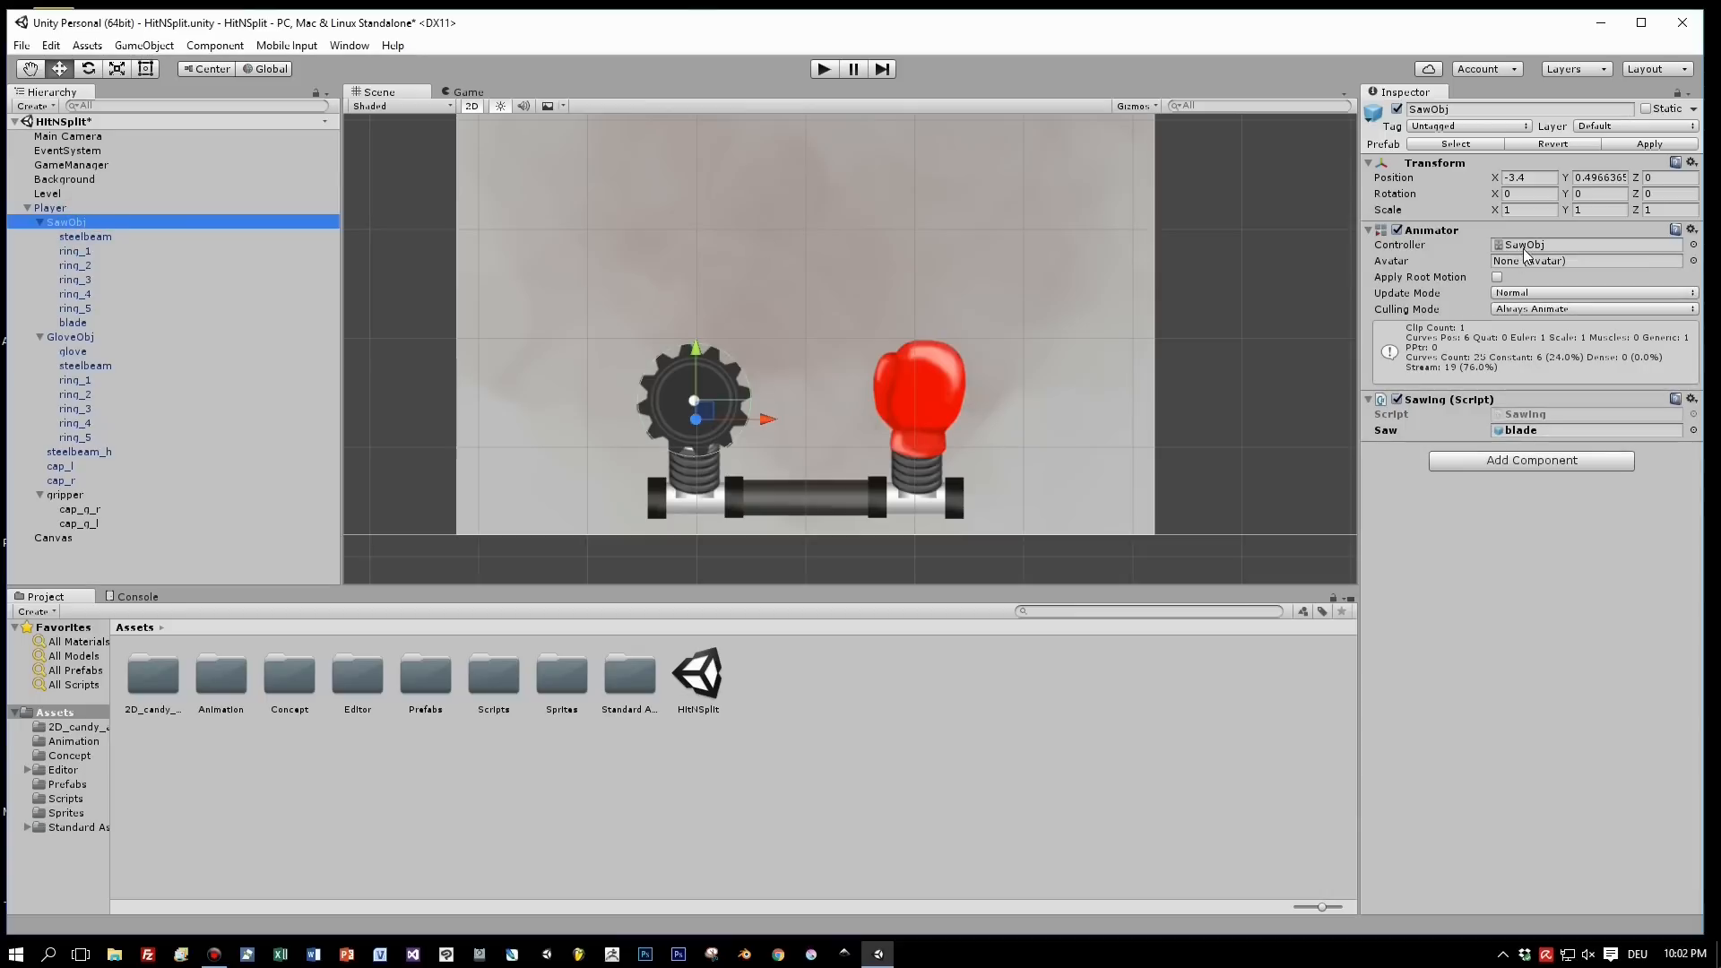
{"action": "left_click", "coordinate": [68, 336]}
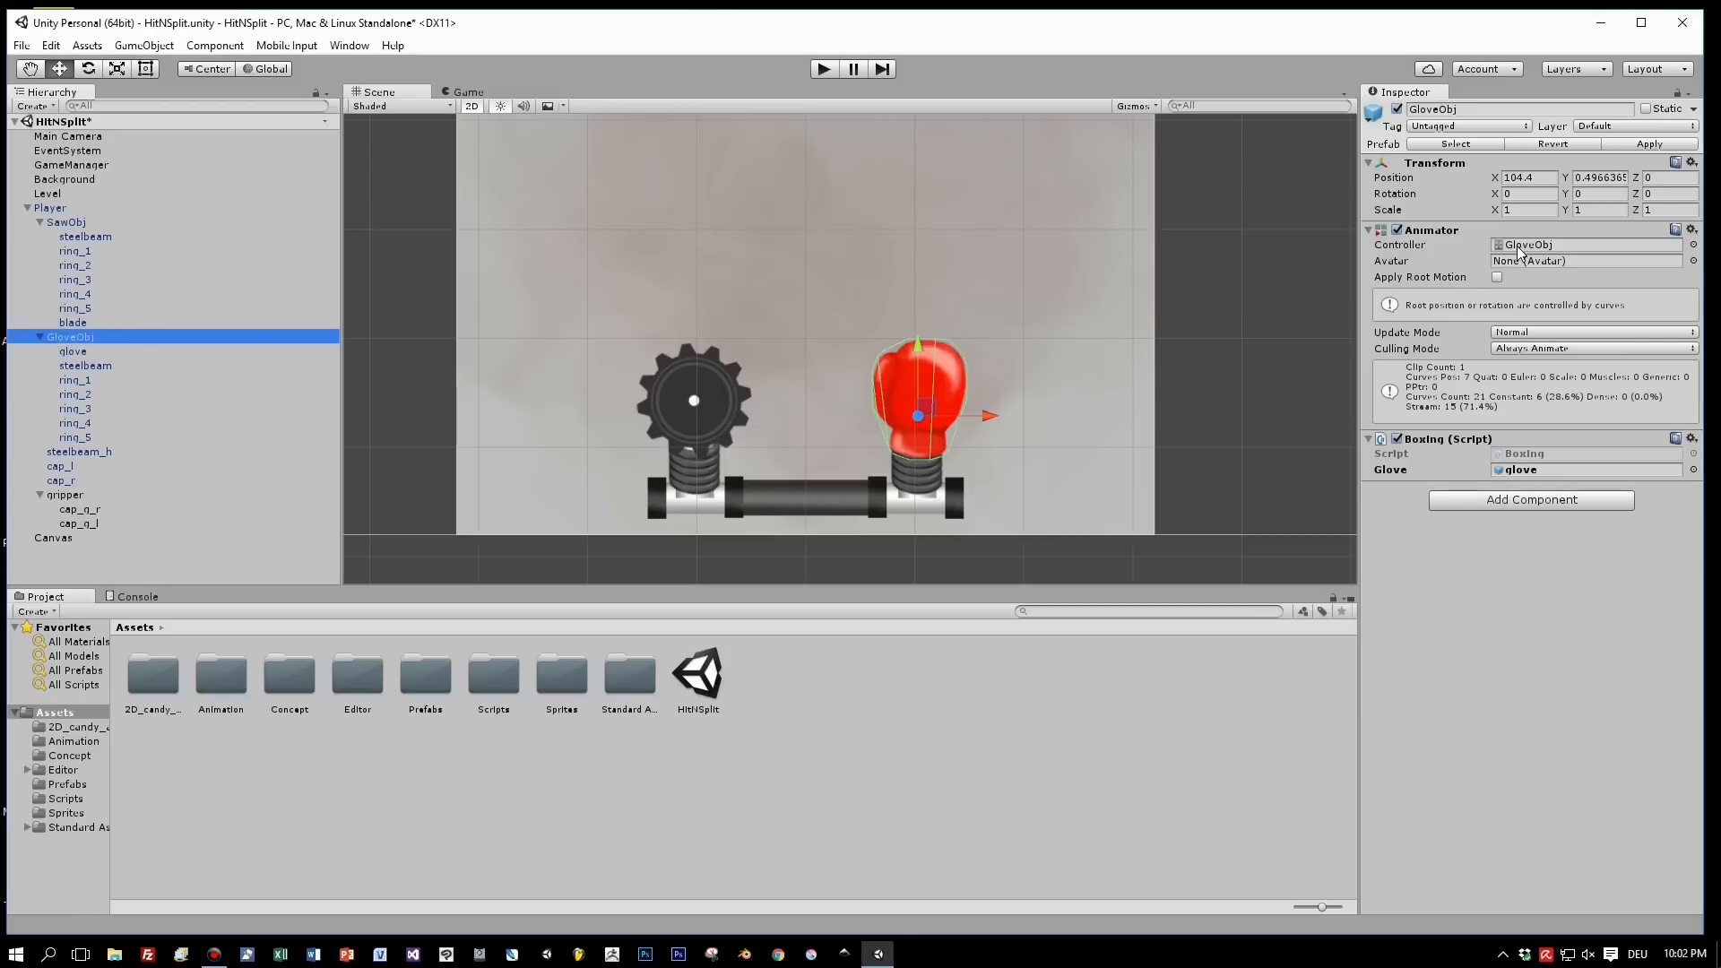
{"action": "left_click", "coordinate": [349, 45]}
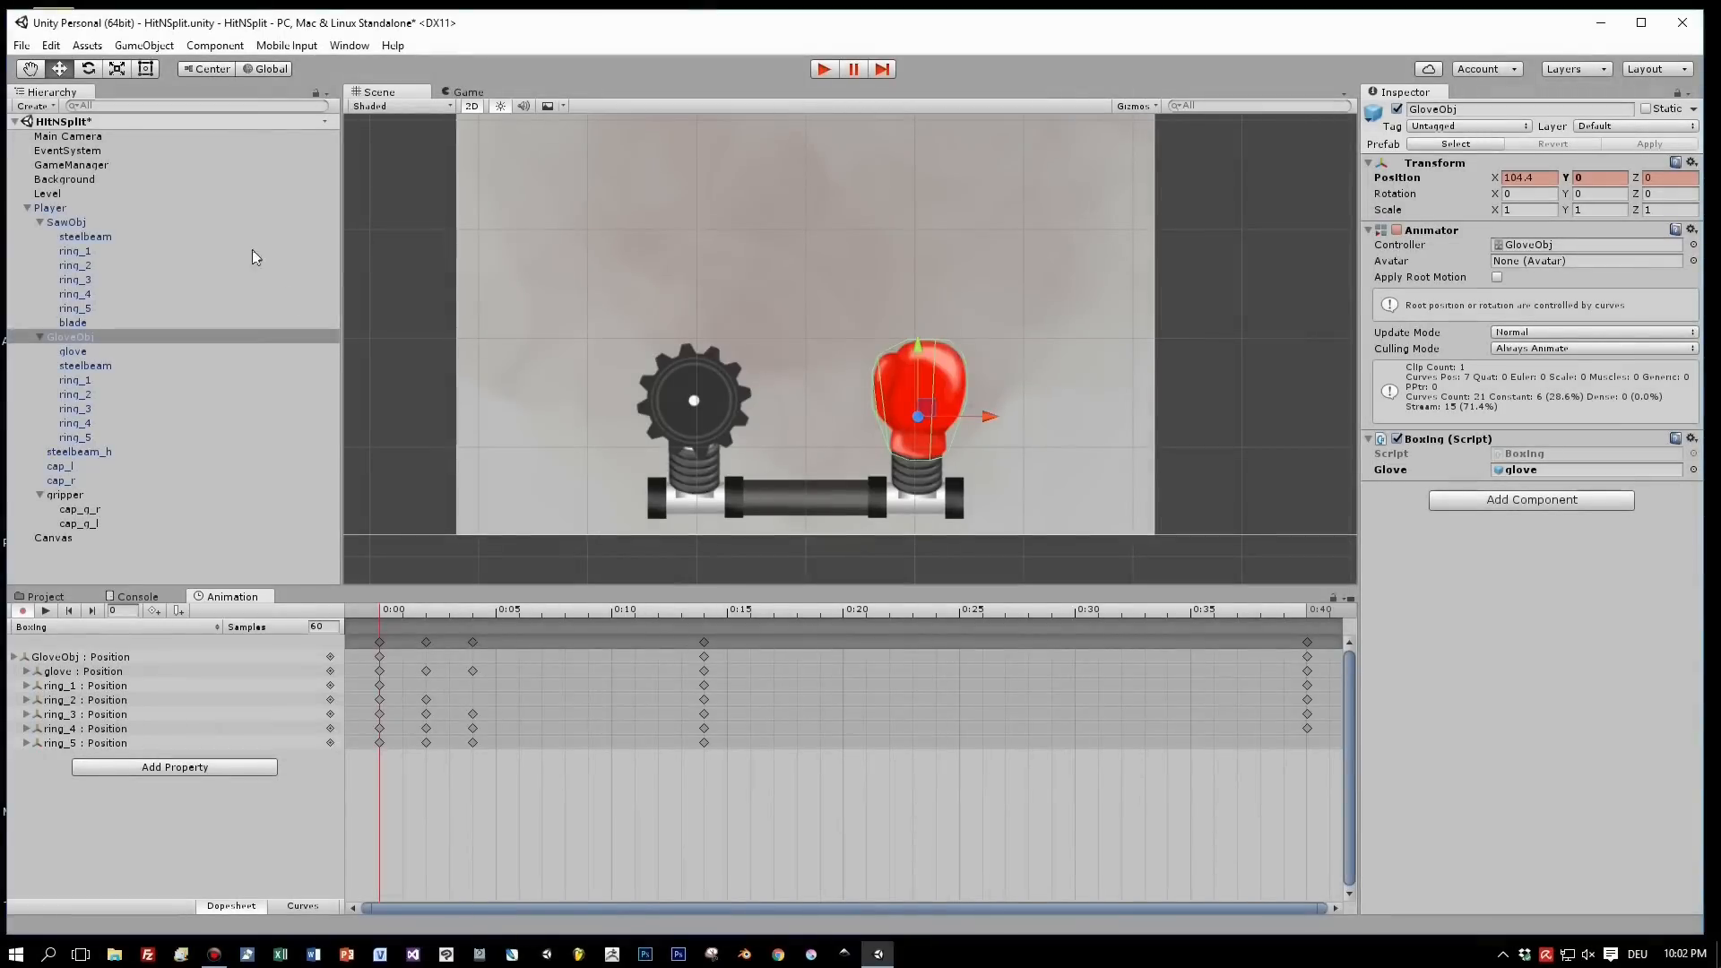
Step: Scrub through SawObj's Split_Saw animation from the first frame to frame 7
{"action": "left_click", "coordinate": [89, 222]}
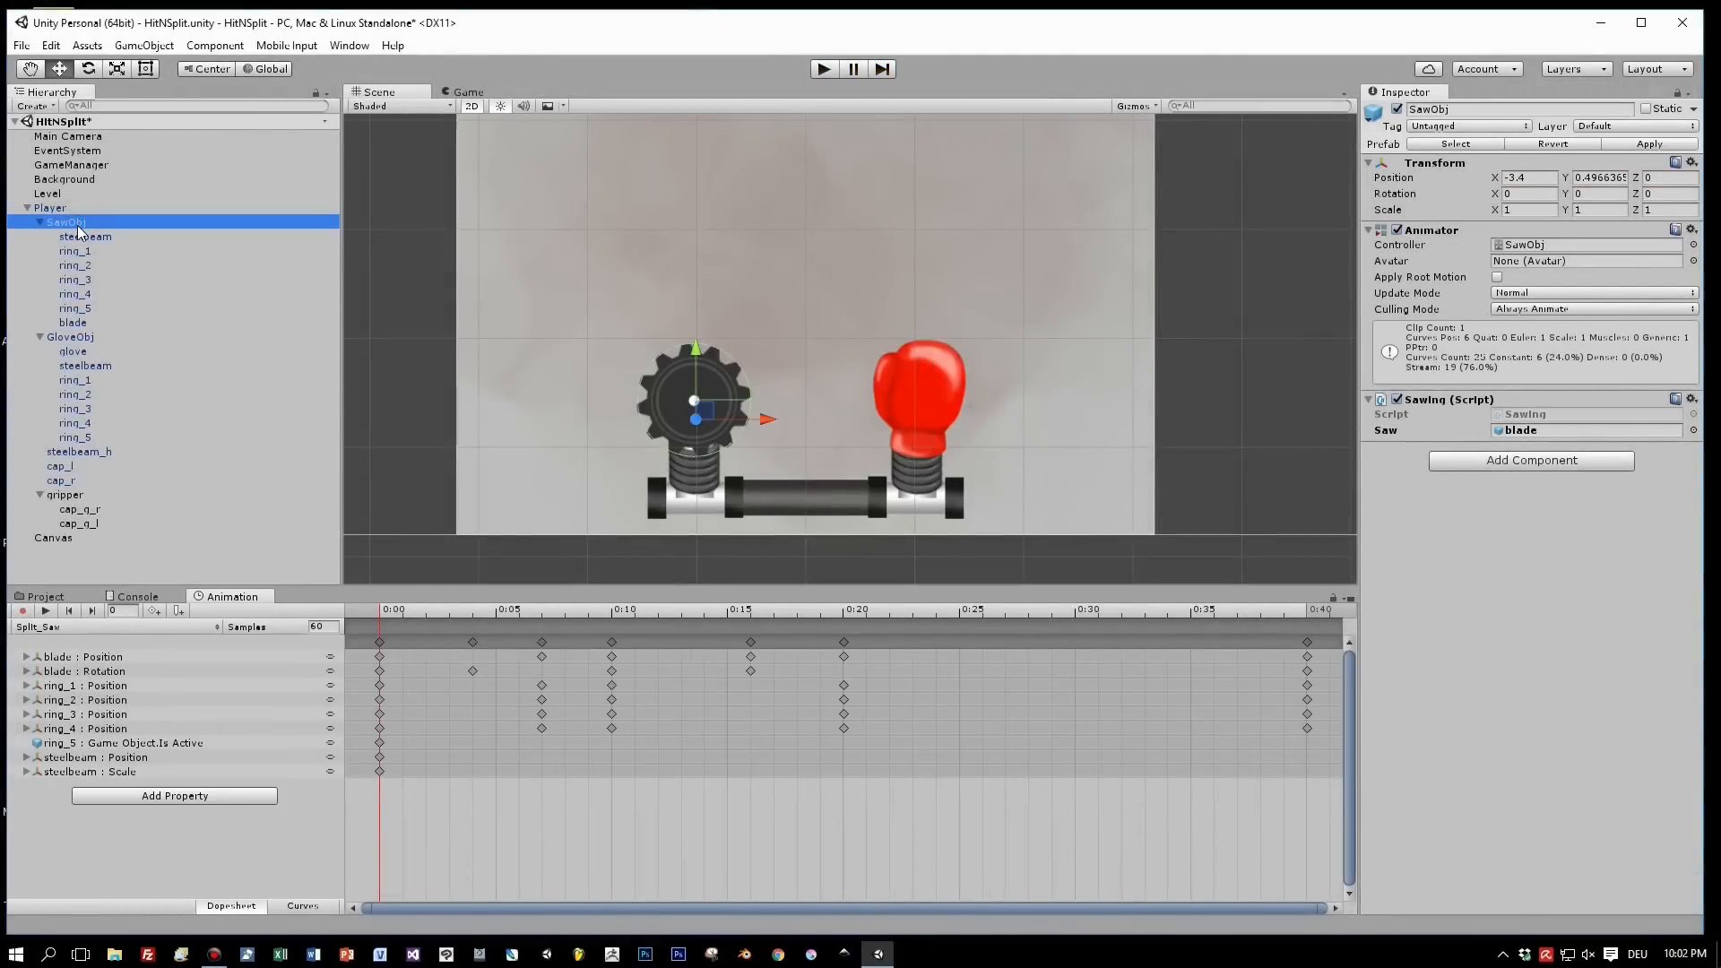
{"action": "left_click", "coordinate": [382, 611]}
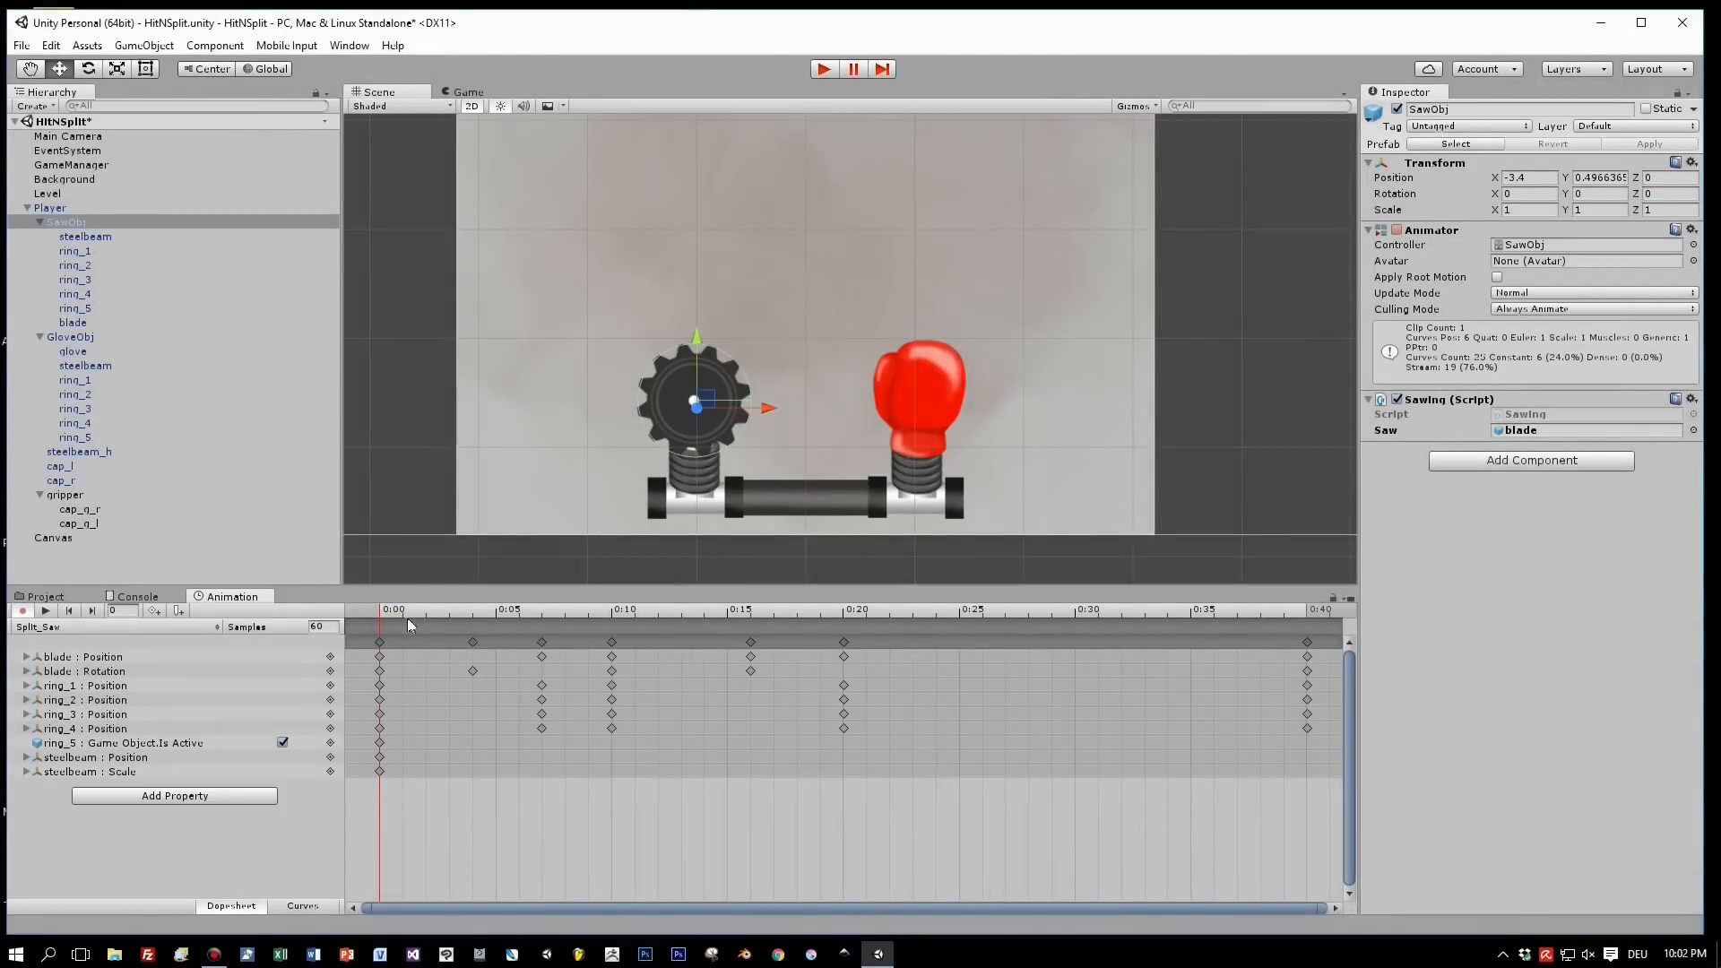
{"action": "left_click_drag", "start_coordinate": [385, 611], "coordinate": [466, 616]}
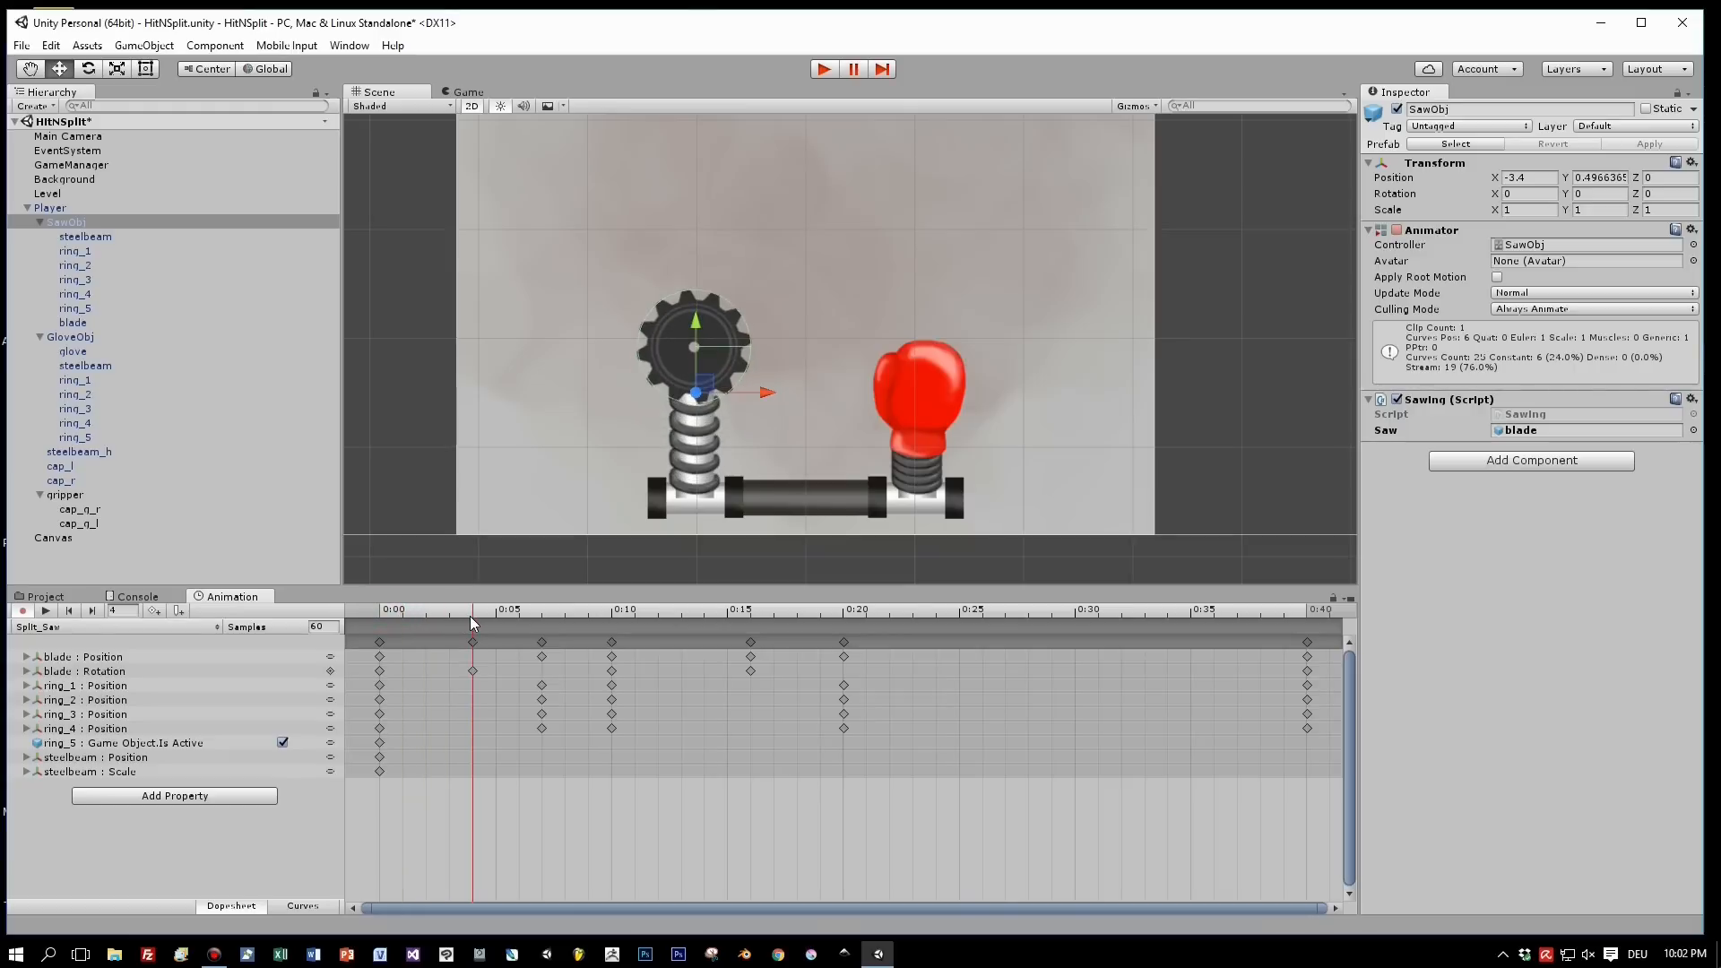
{"action": "left_click_drag", "start_coordinate": [472, 617], "coordinate": [553, 618]}
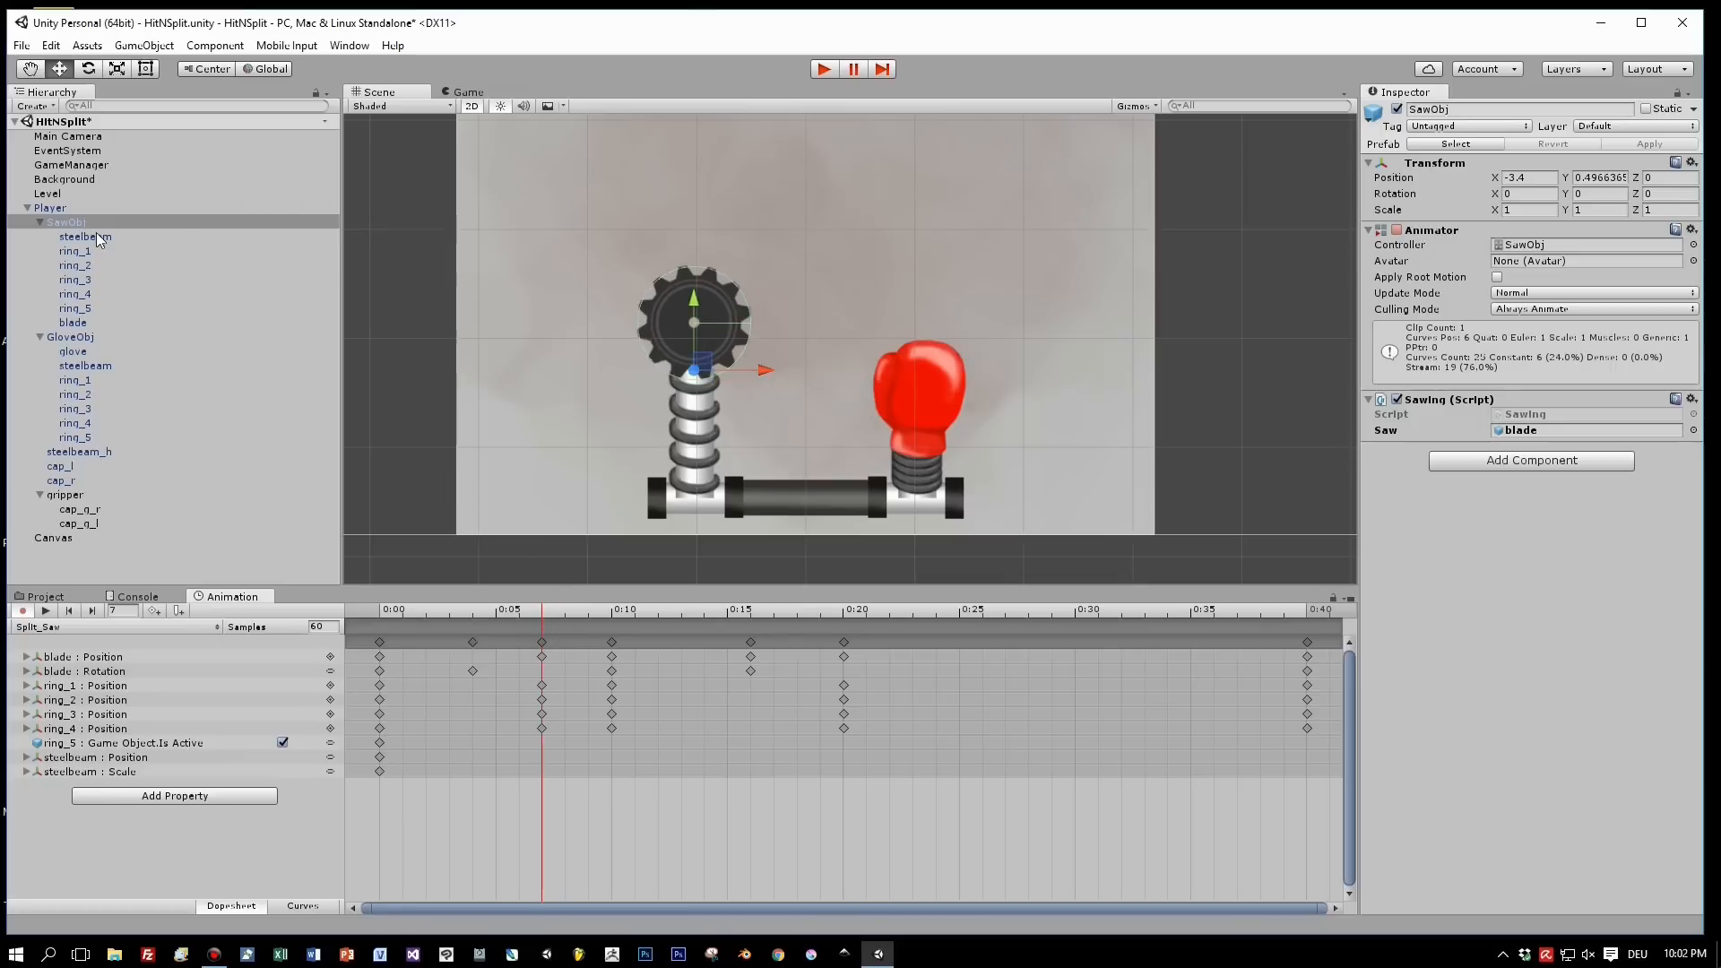
Step: Examine the blade's animated position and rotation up to frame 10, rewind to the start, and preview the Split_Saw clip
{"action": "left_click", "coordinate": [77, 322]}
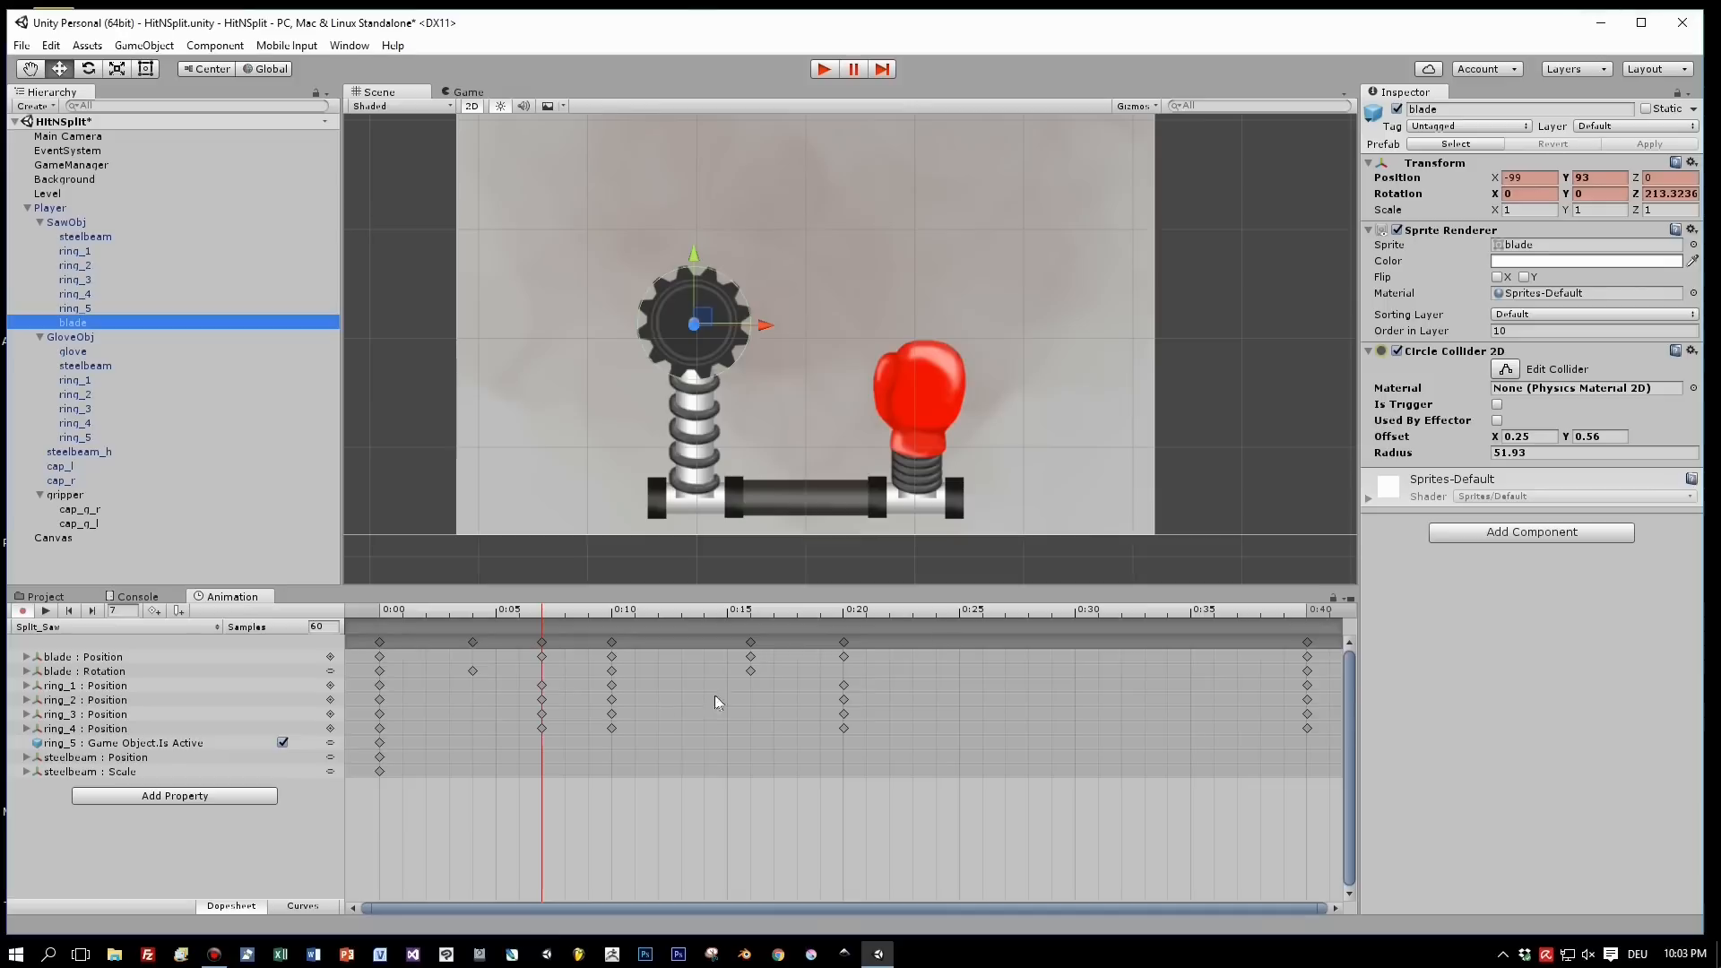
{"action": "left_click_drag", "start_coordinate": [545, 618], "coordinate": [617, 617]}
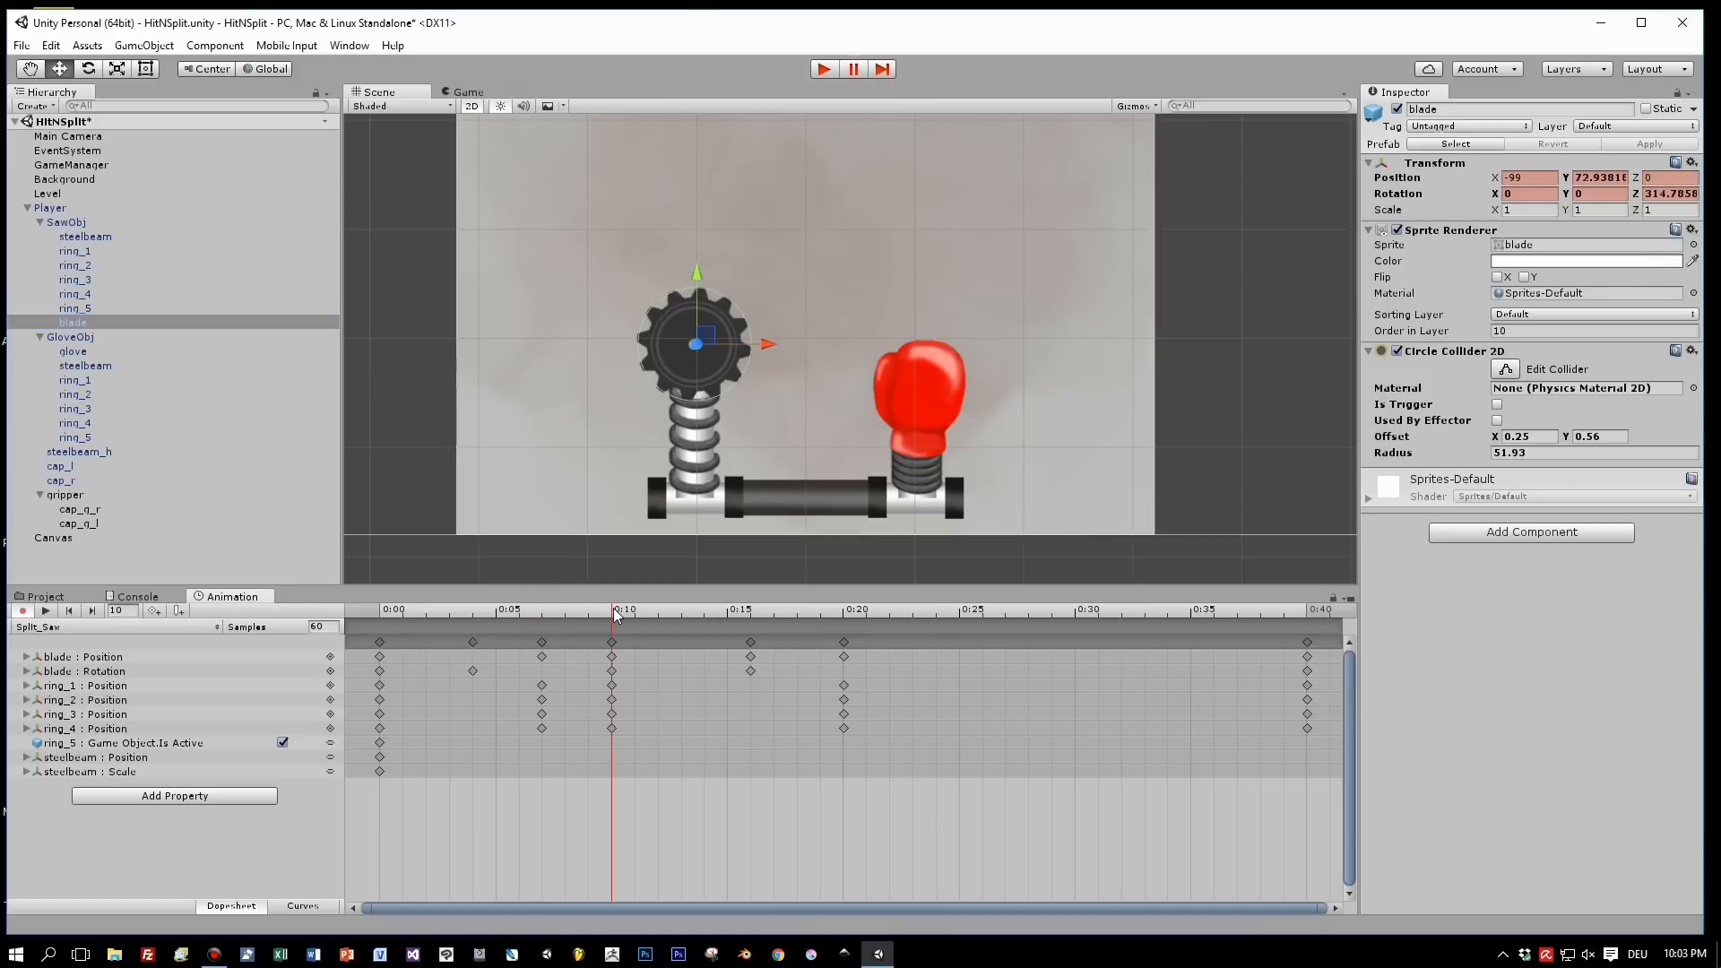
{"action": "left_click_drag", "start_coordinate": [617, 618], "coordinate": [380, 681]}
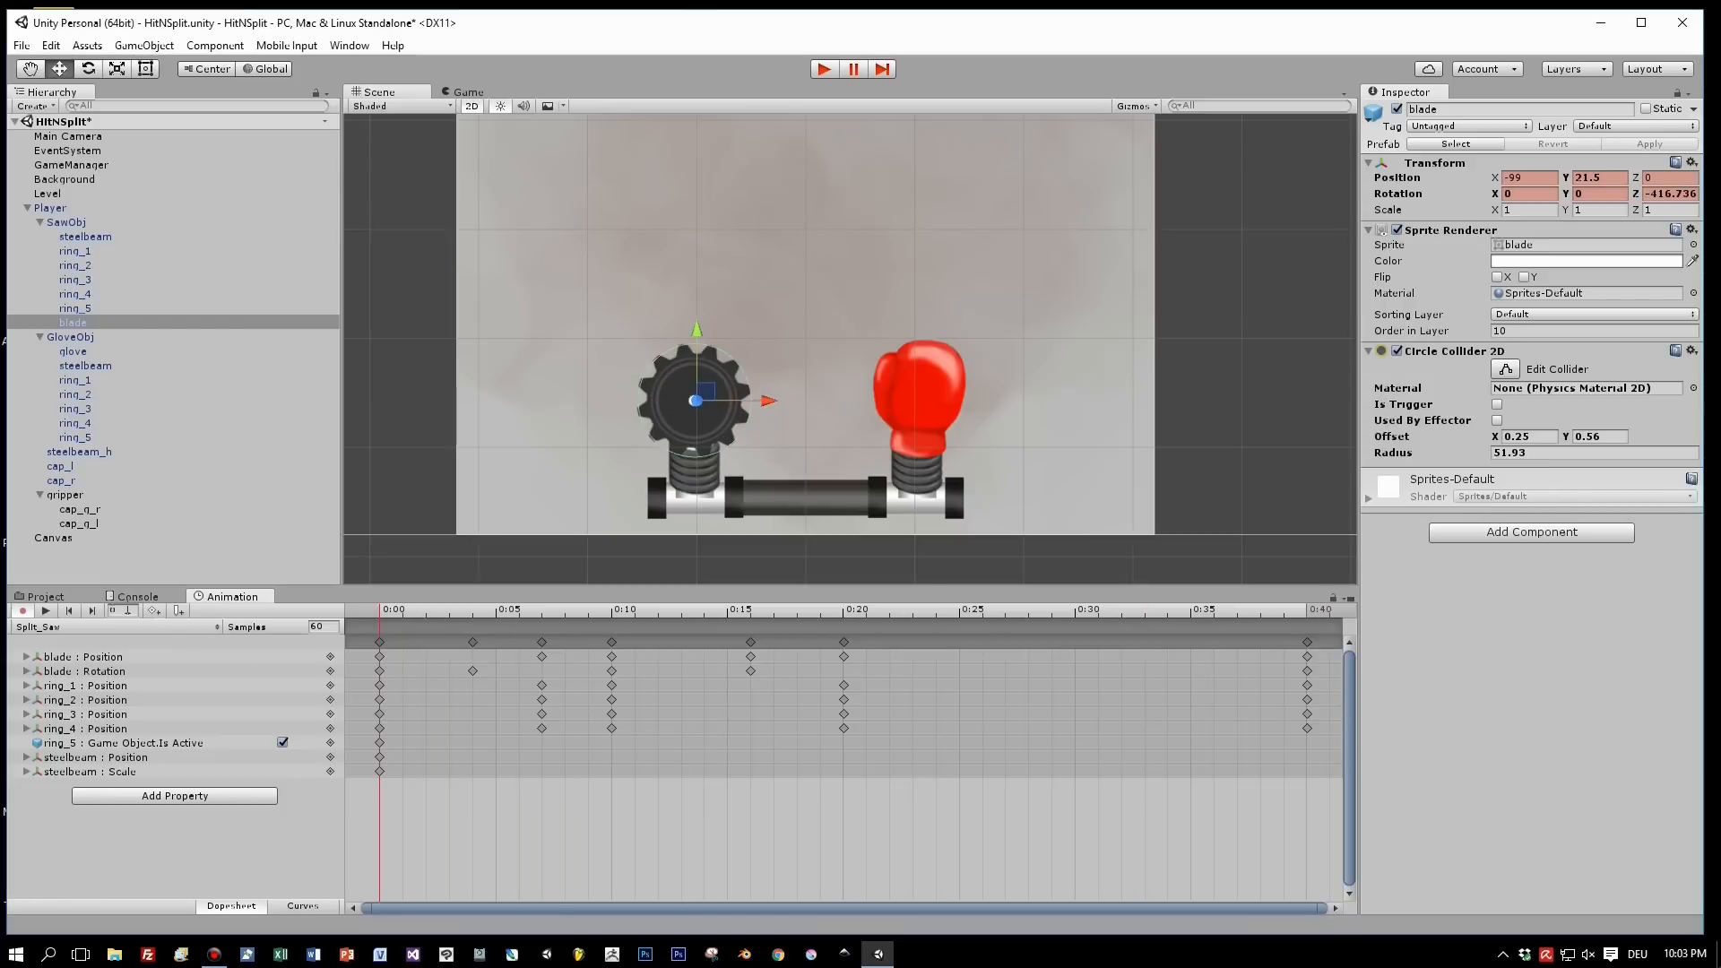
{"action": "left_click", "coordinate": [46, 612]}
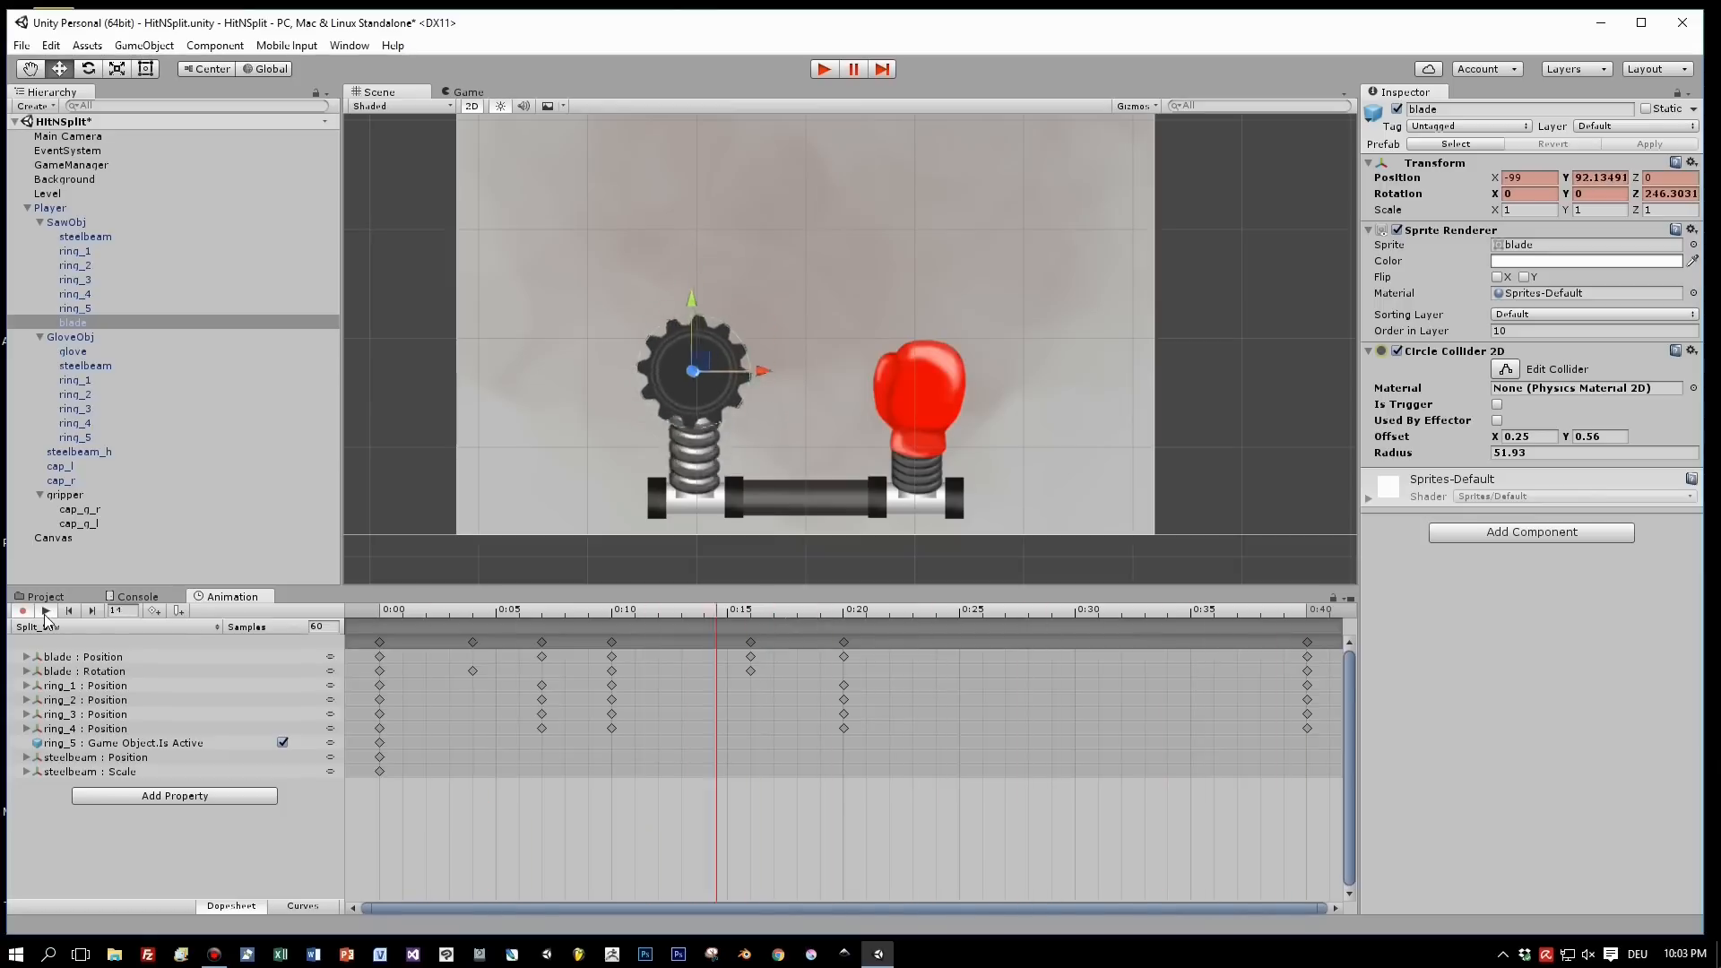
{"action": "left_click", "coordinate": [45, 613]}
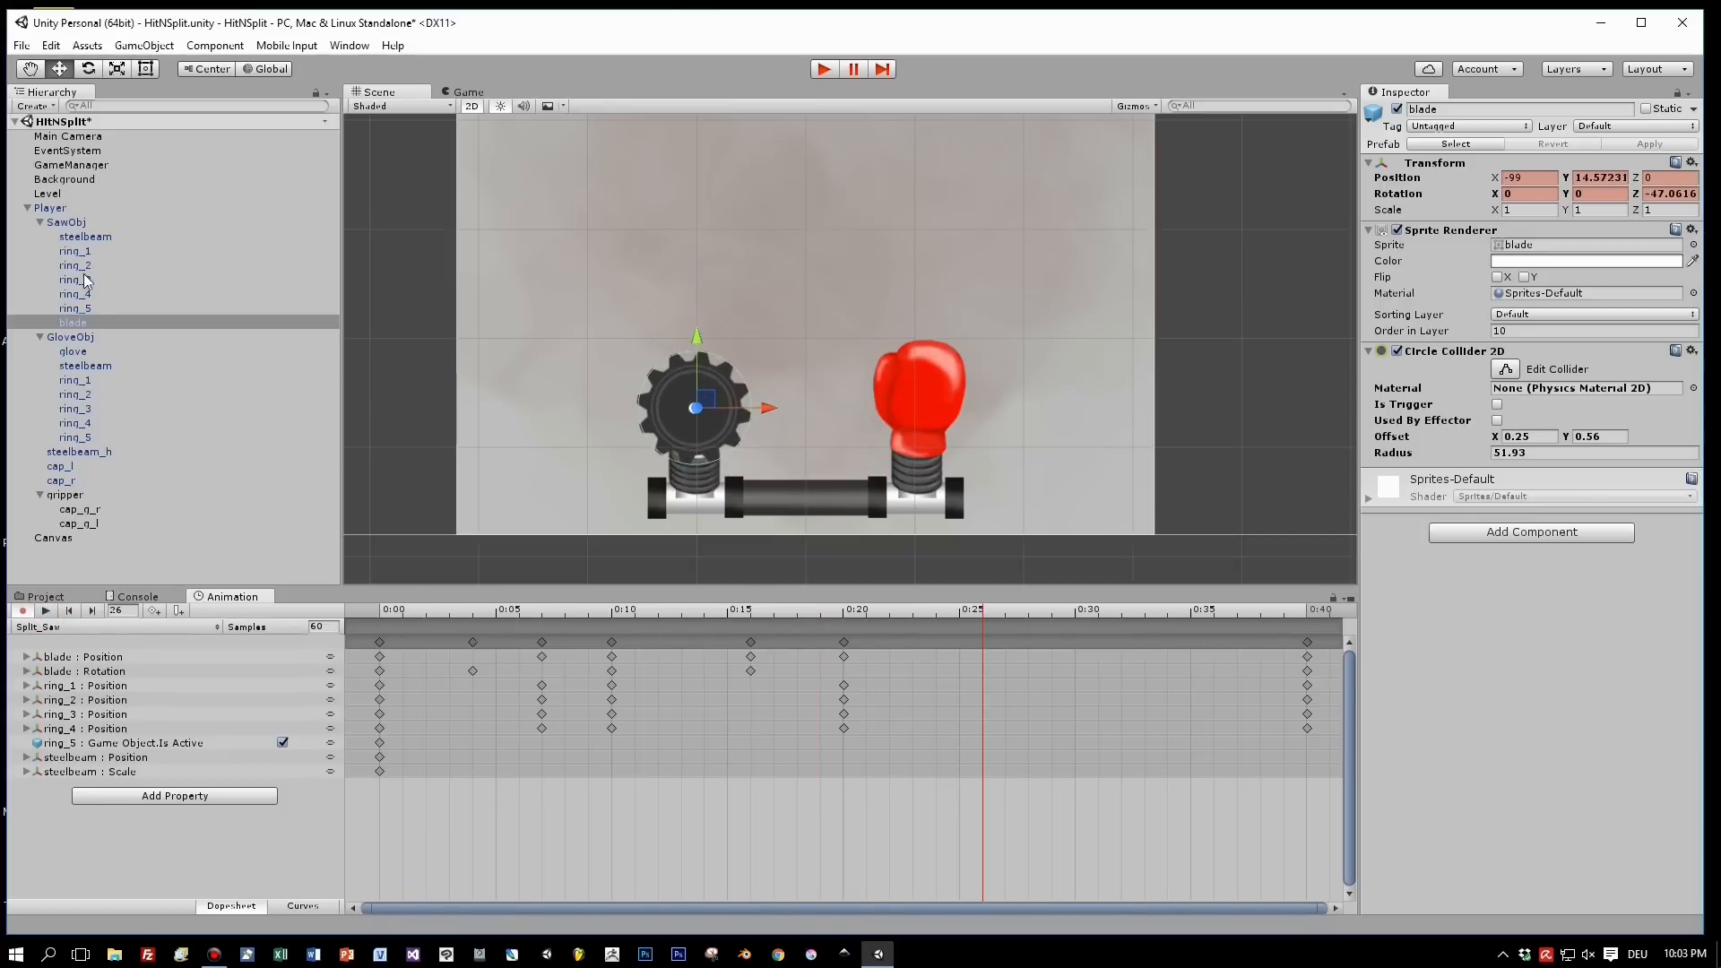
Step: Open the GloveObj animator controller and inspect its Empty state and boxing parameter
{"action": "left_click", "coordinate": [70, 337]}
{"action": "left_click", "coordinate": [40, 596]}
{"action": "left_click", "coordinate": [1541, 254]}
{"action": "double_click", "coordinate": [1541, 253]}
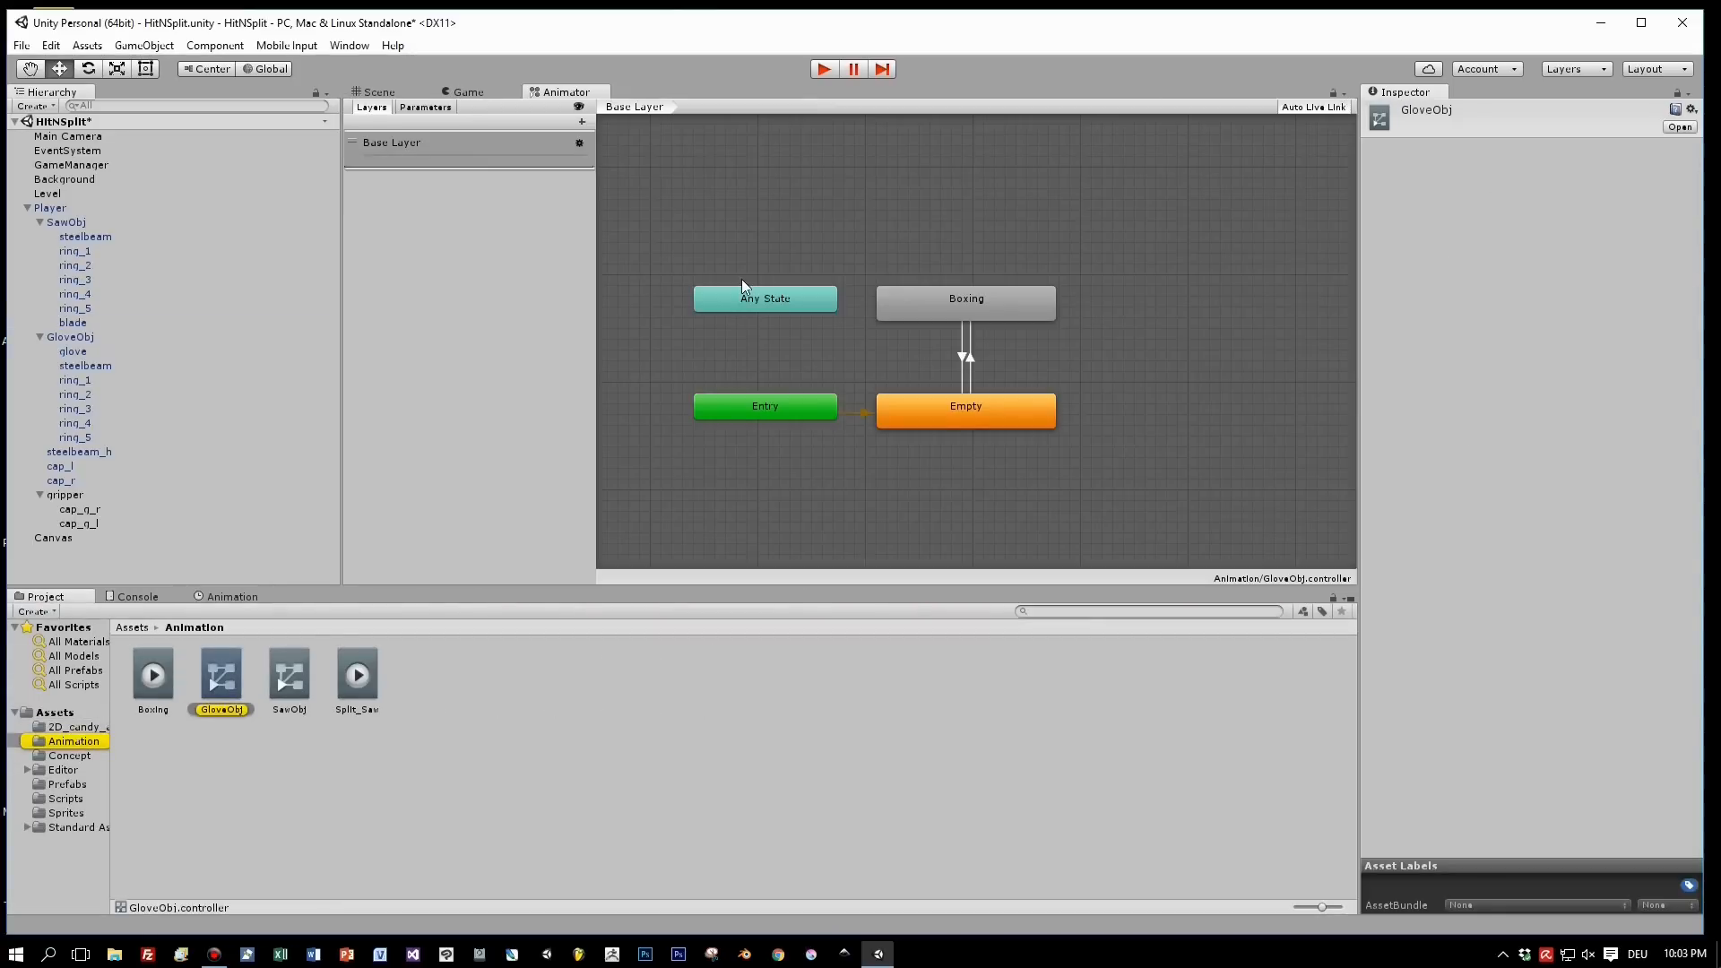
{"action": "left_click", "coordinate": [930, 421]}
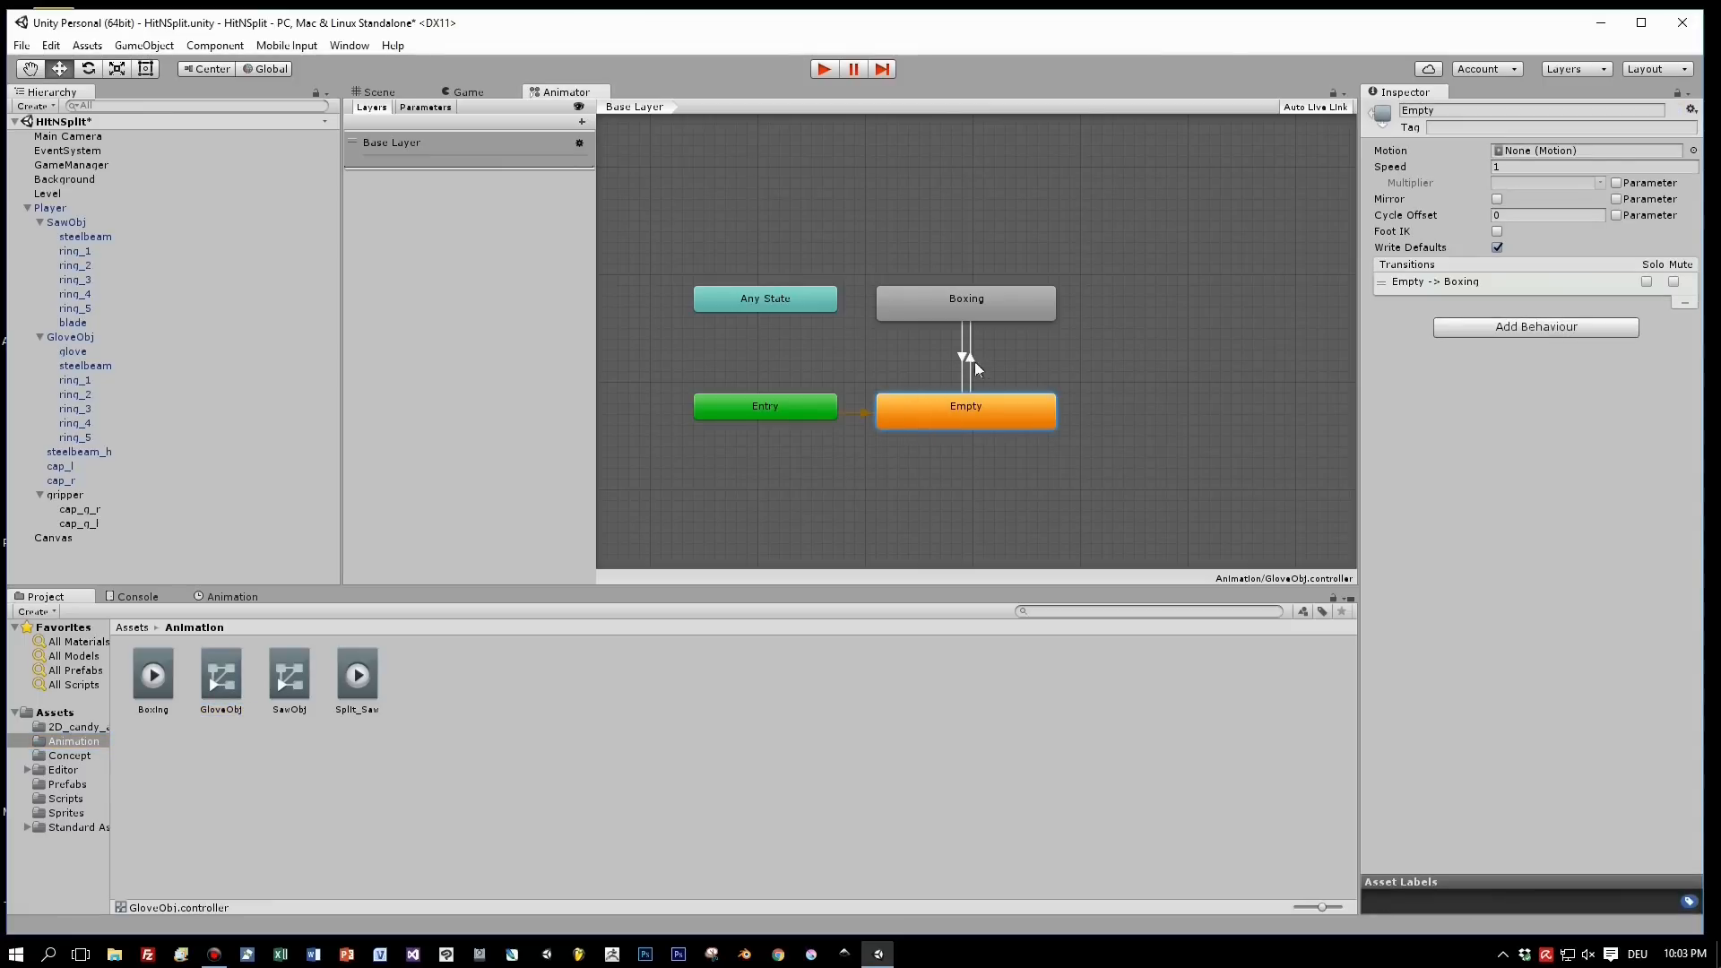
{"action": "left_click", "coordinate": [426, 107]}
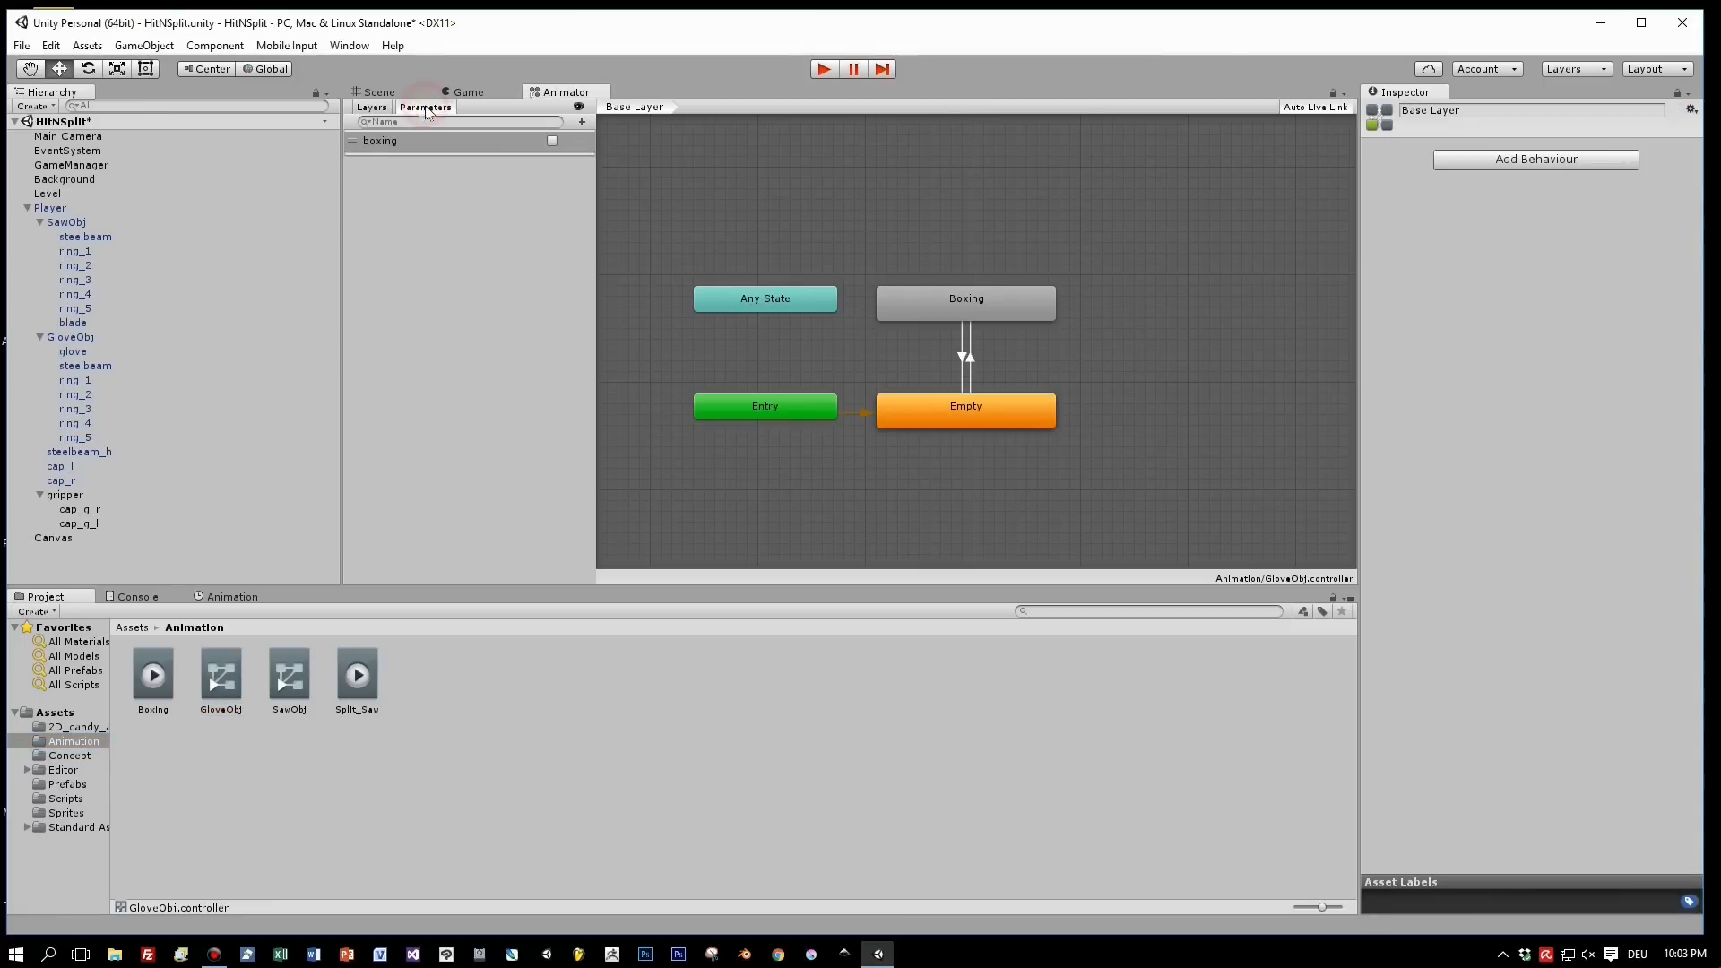
{"action": "left_click", "coordinate": [382, 142]}
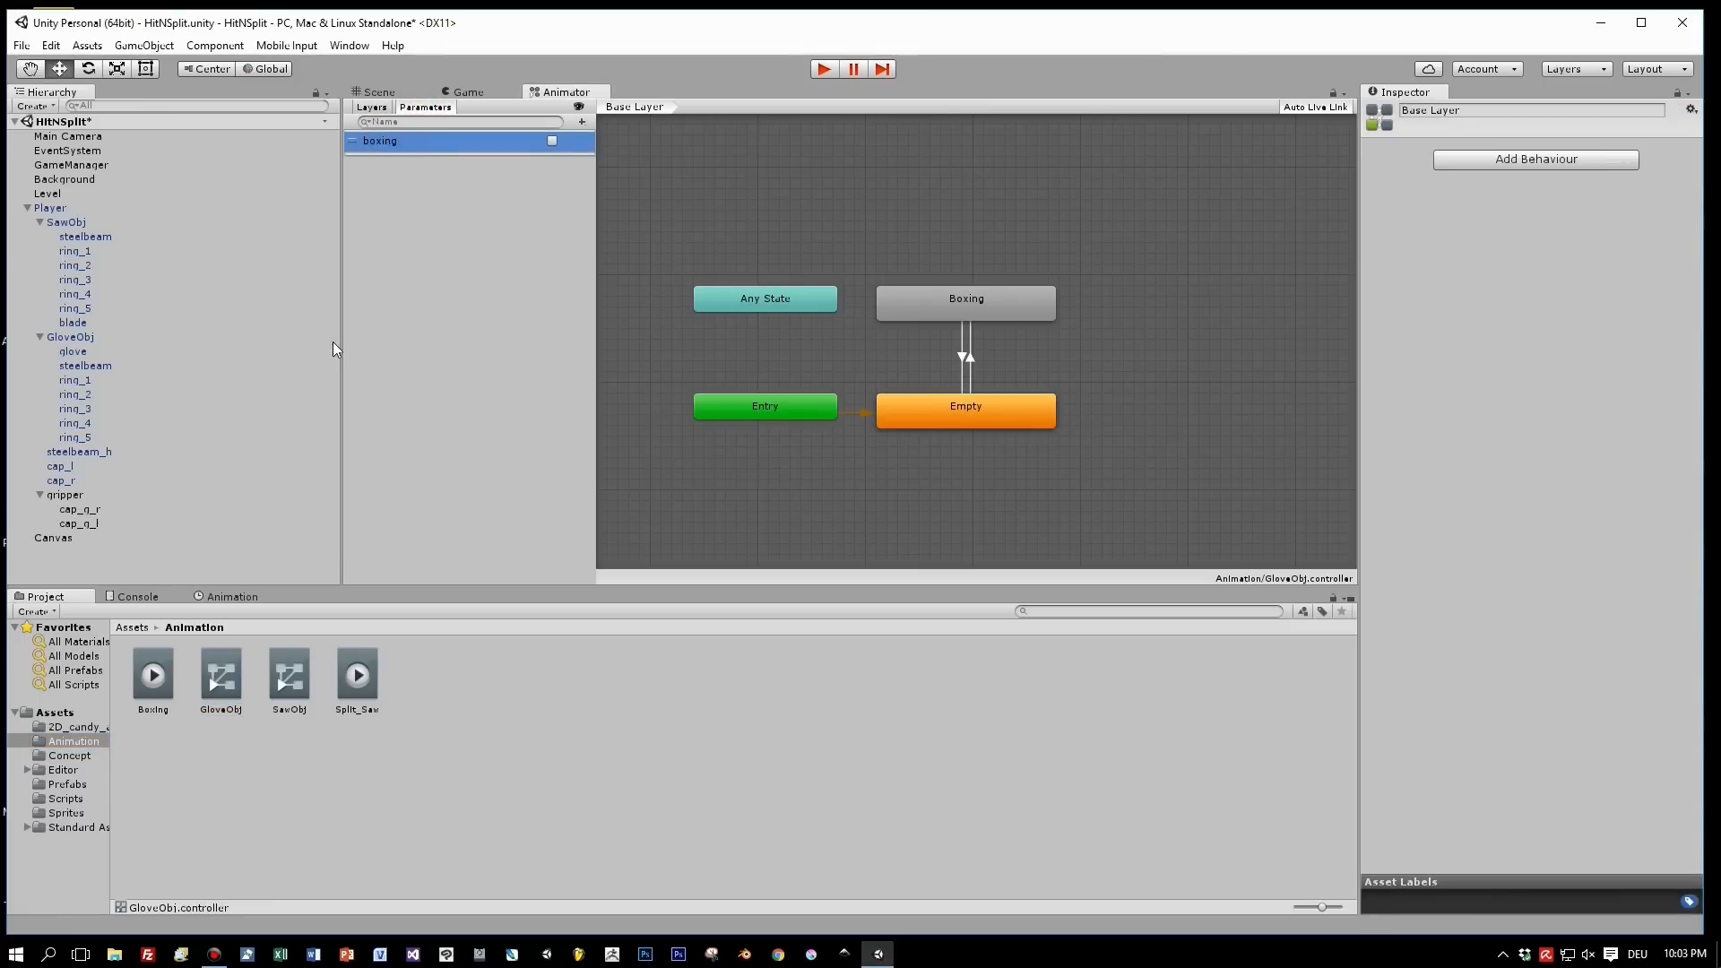
Step: Review the Boxing state and the conditions of the Empty -> Boxing and Boxing -> Empty transitions
{"action": "left_click", "coordinate": [970, 359]}
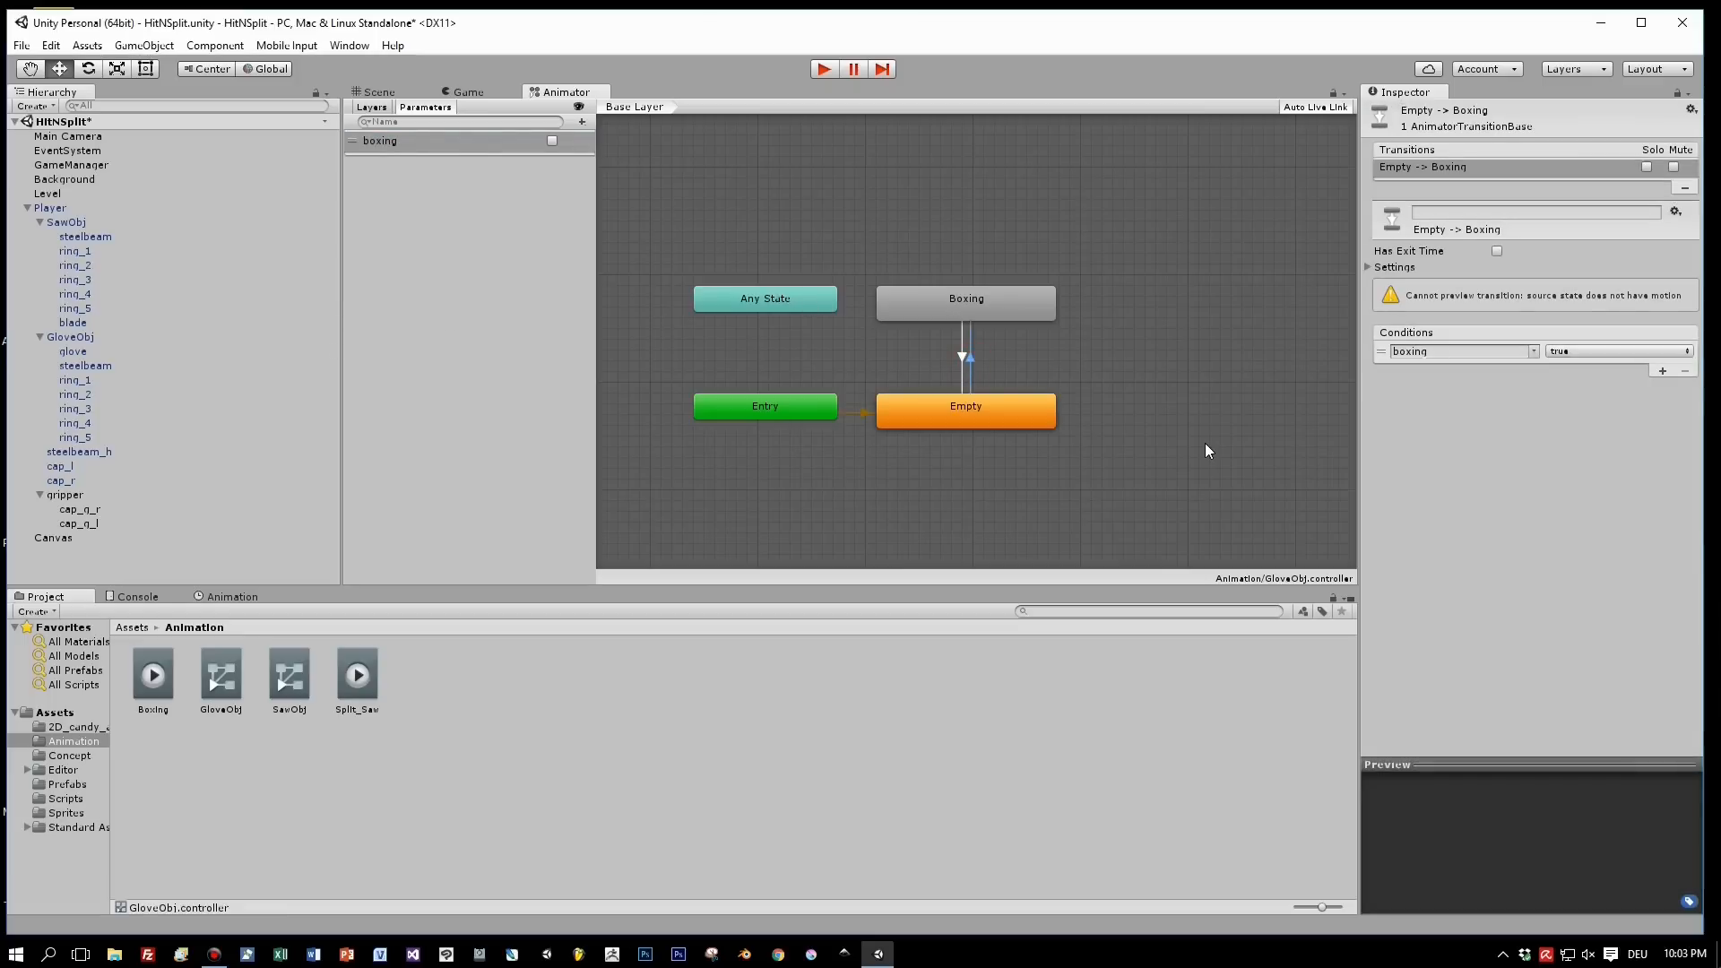
{"action": "left_click", "coordinate": [1009, 301]}
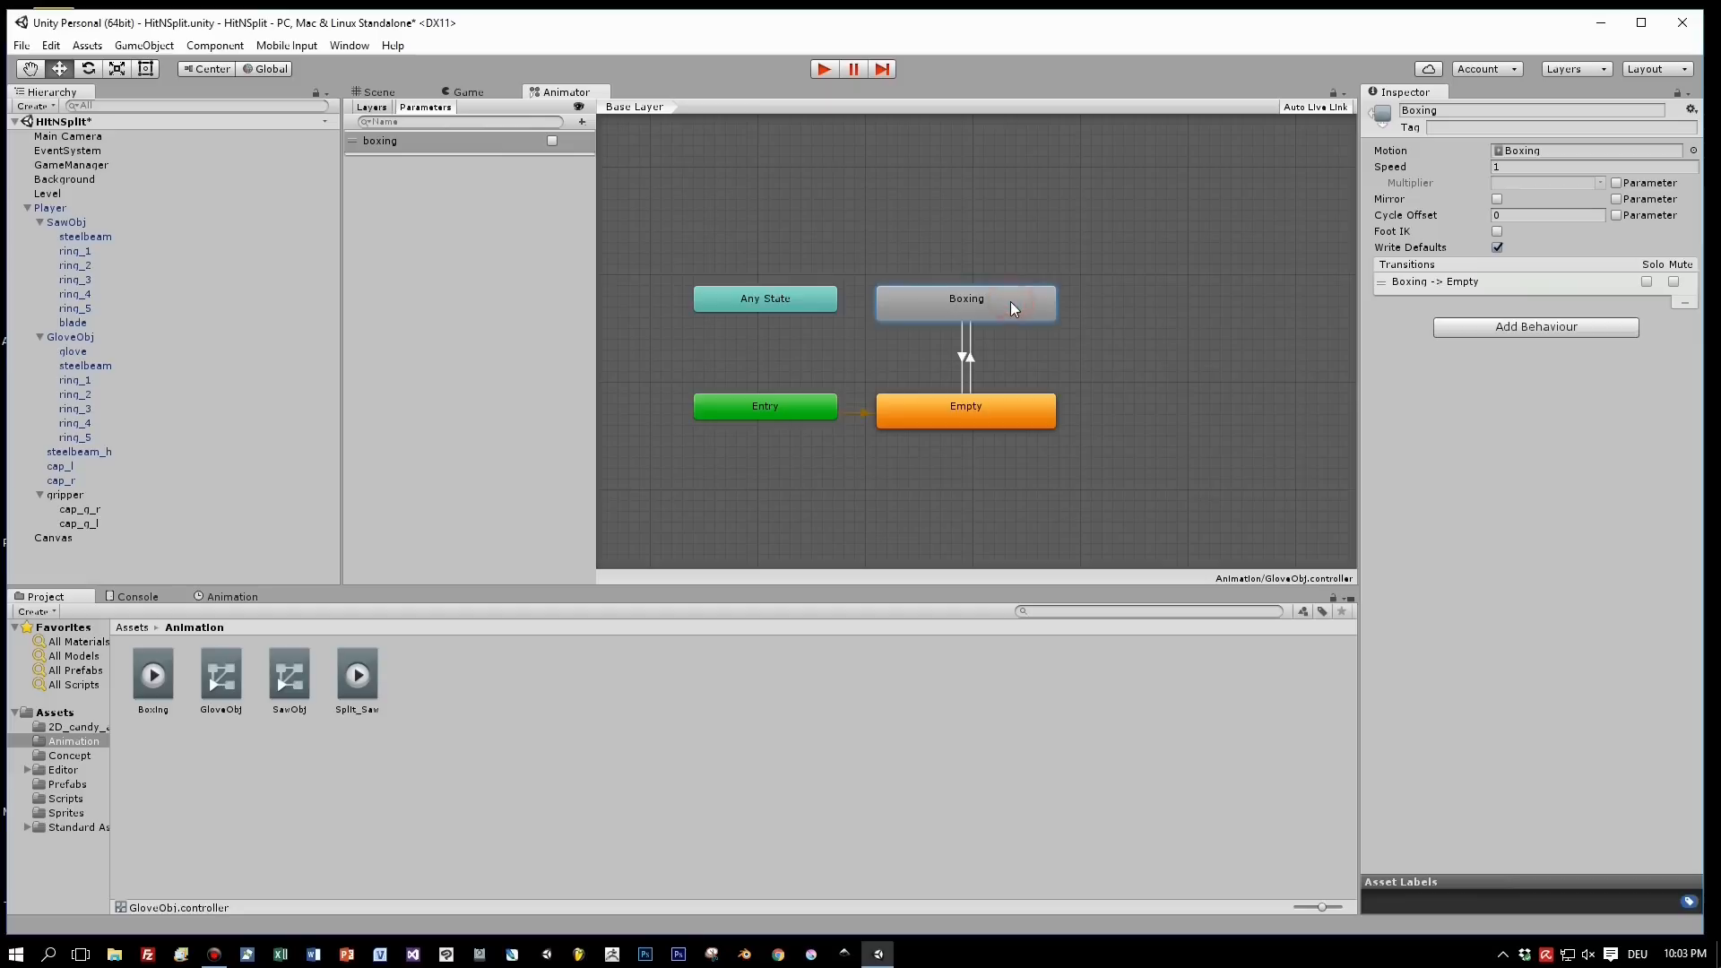
{"action": "left_click", "coordinate": [962, 357]}
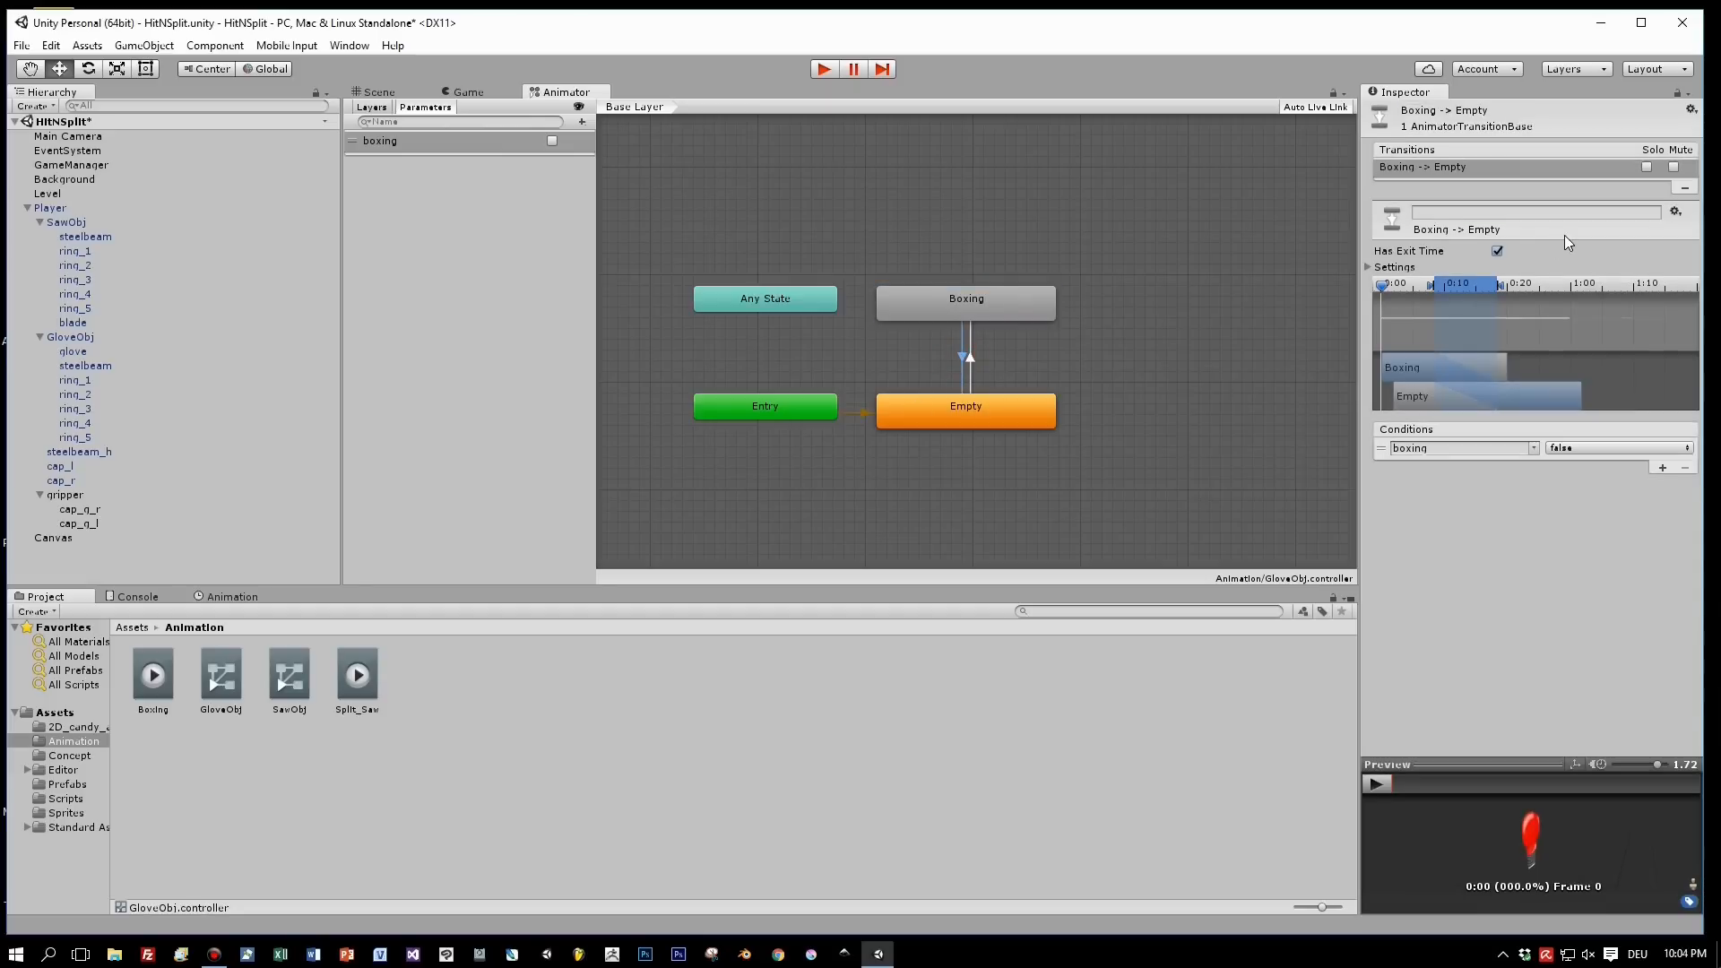
Step: Preview the Boxing -> Empty transition, enlarge the preview area, and scrub back to frame 0
{"action": "left_click", "coordinate": [1385, 784]}
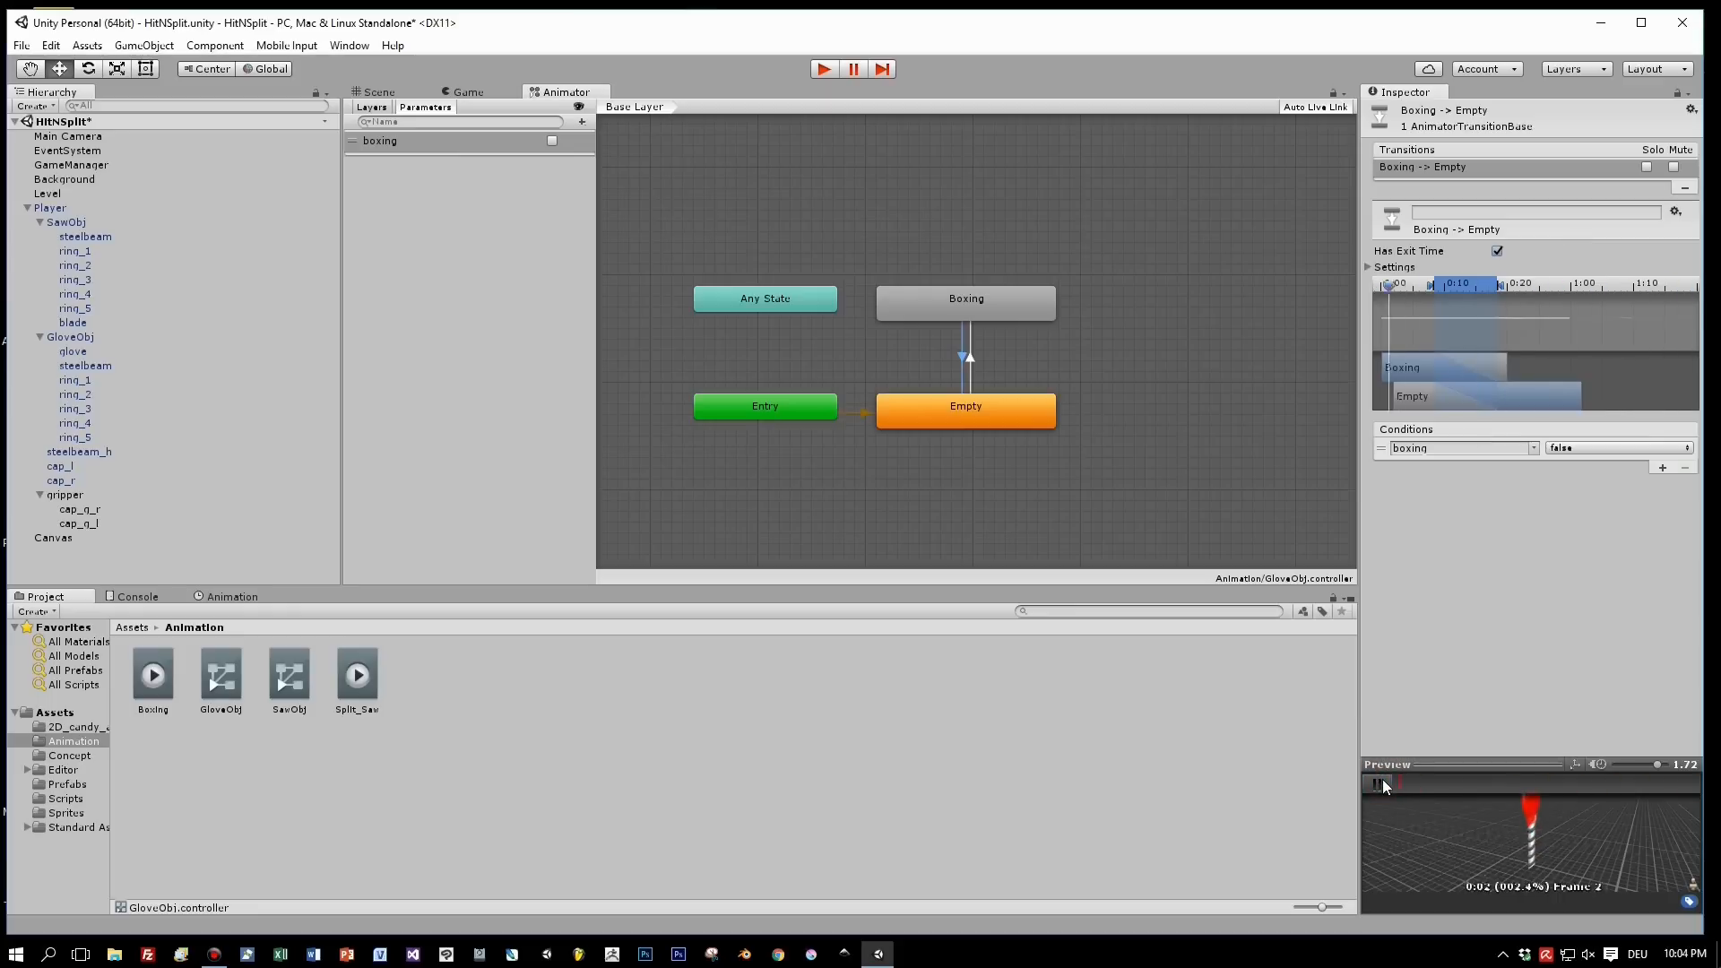
{"action": "left_click", "coordinate": [1378, 785]}
{"action": "left_click_drag", "start_coordinate": [1435, 287], "coordinate": [1384, 320]}
{"action": "left_click_drag", "start_coordinate": [1471, 758], "coordinate": [1481, 575]}
{"action": "left_click_drag", "start_coordinate": [1524, 681], "coordinate": [1375, 679]}
{"action": "mouse_move", "coordinate": [1384, 290]}
{"action": "left_mouse_down"}
{"action": "mouse_move", "coordinate": [1443, 290]}
{"action": "mouse_move", "coordinate": [1378, 299]}
{"action": "left_mouse_up"}
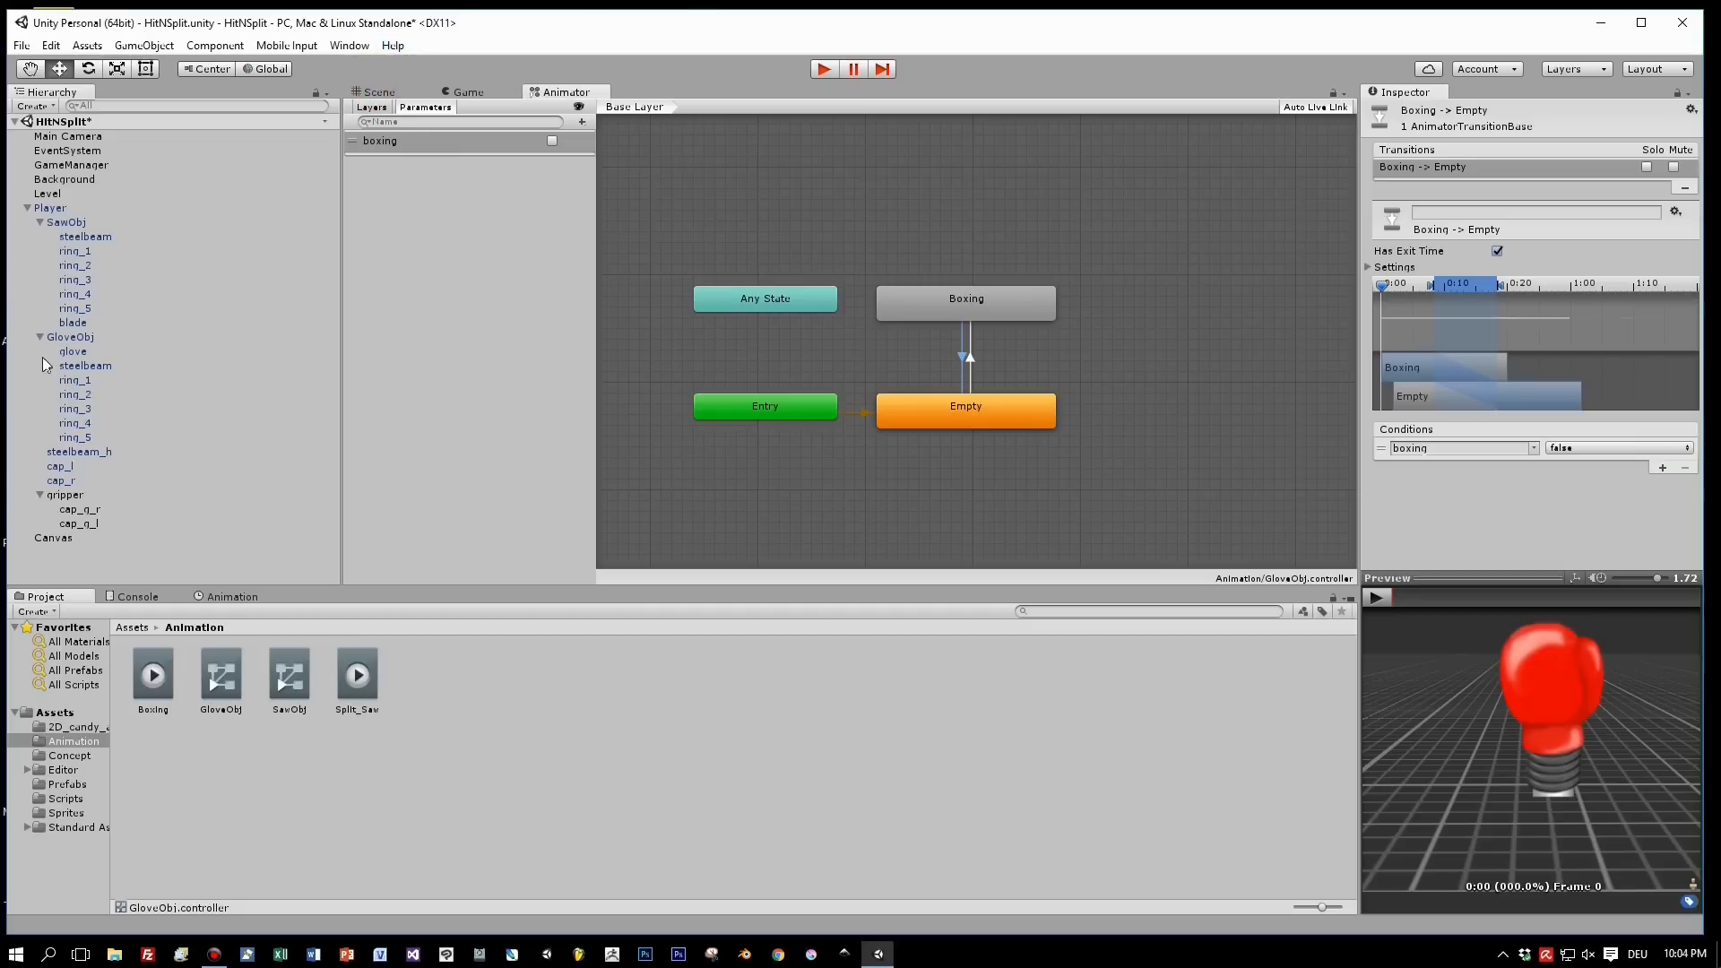
Step: Check the animator parameters of SawObj and GloveObj, selecting the sawing parameter in the saw's controller
{"action": "left_click", "coordinate": [67, 222]}
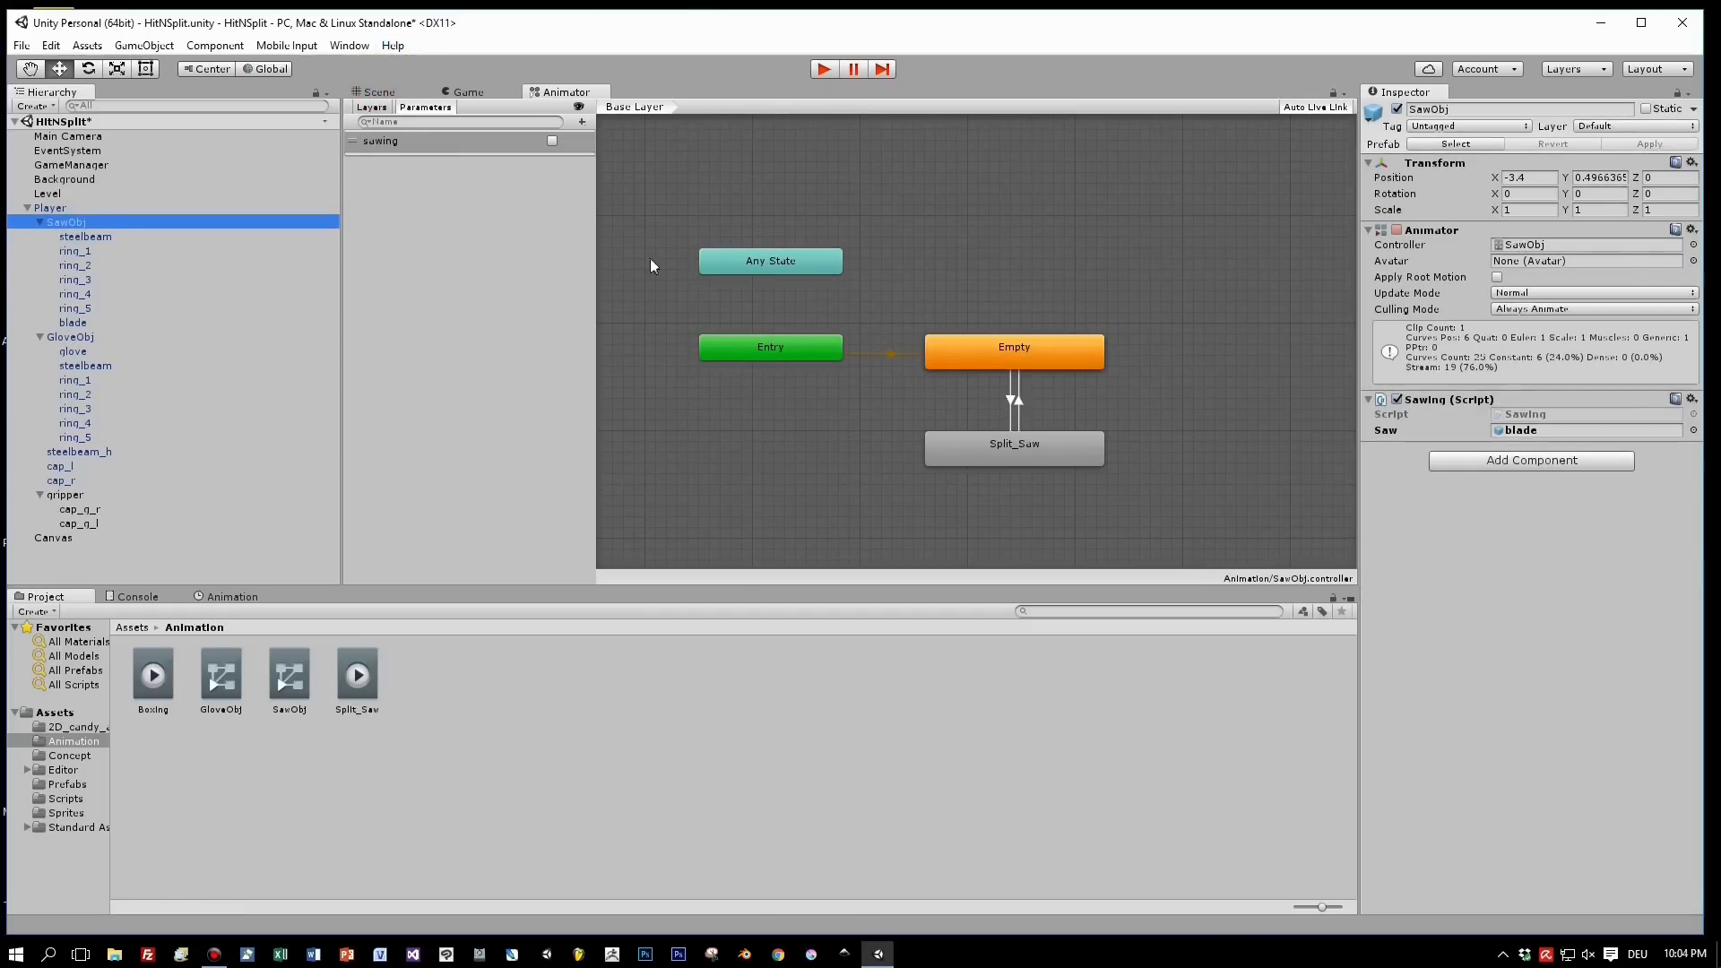
{"action": "left_click", "coordinate": [397, 143]}
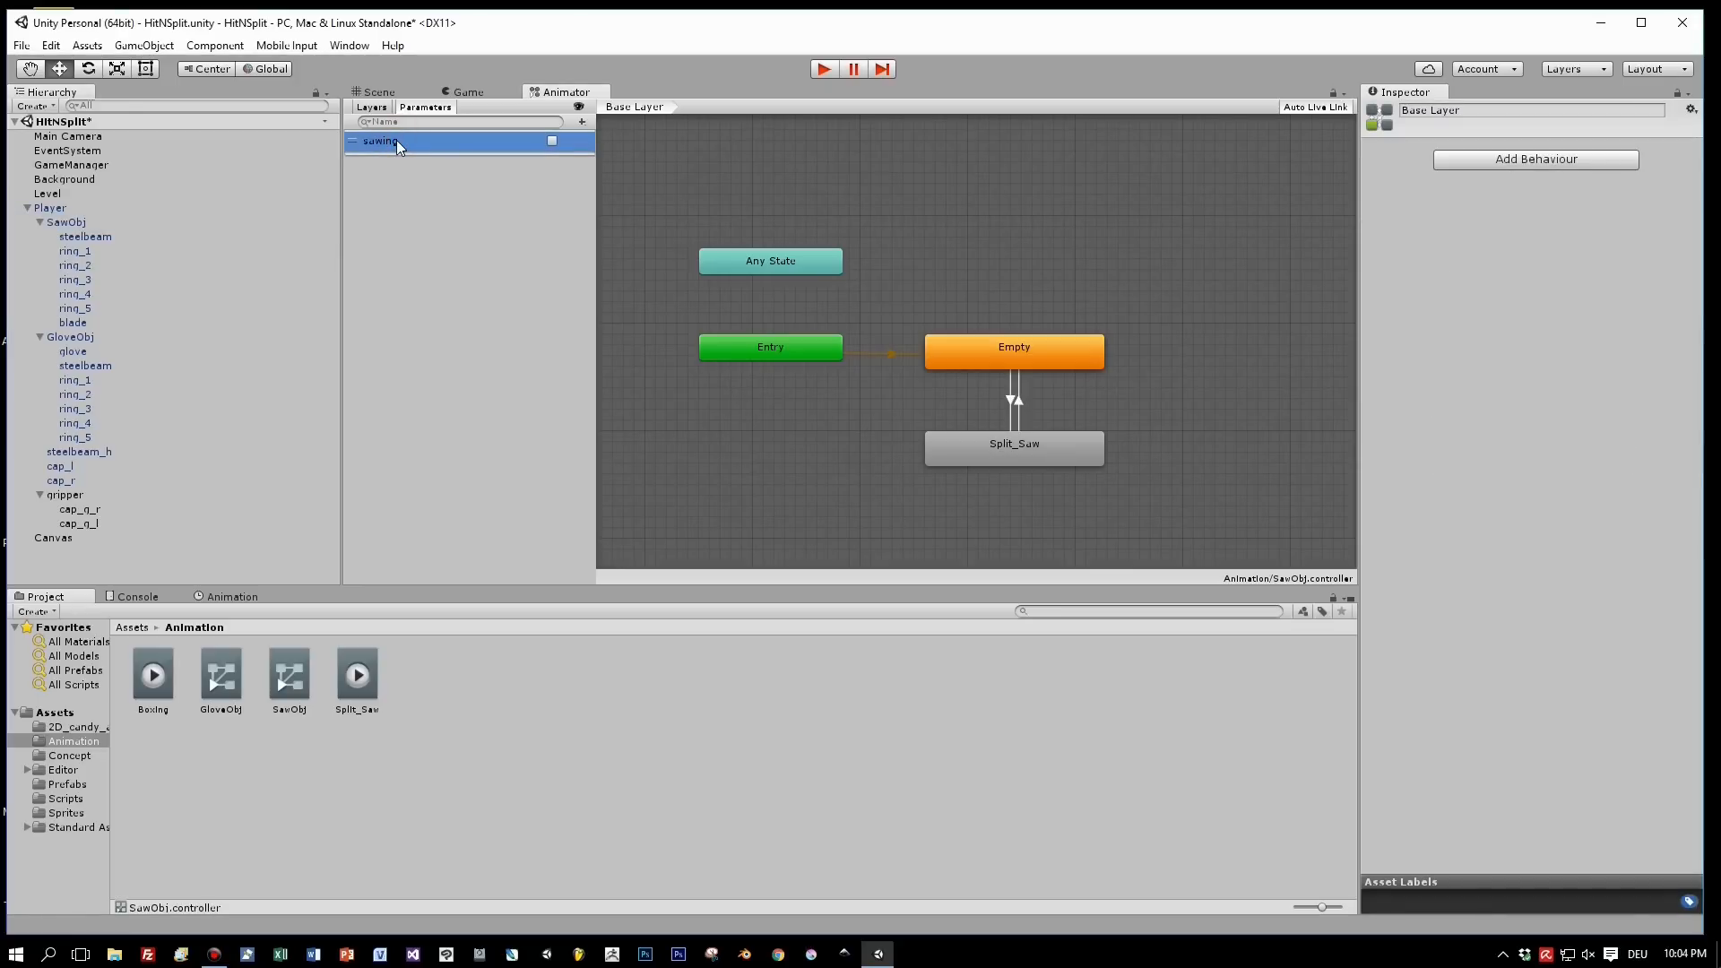
{"action": "left_click", "coordinate": [76, 338]}
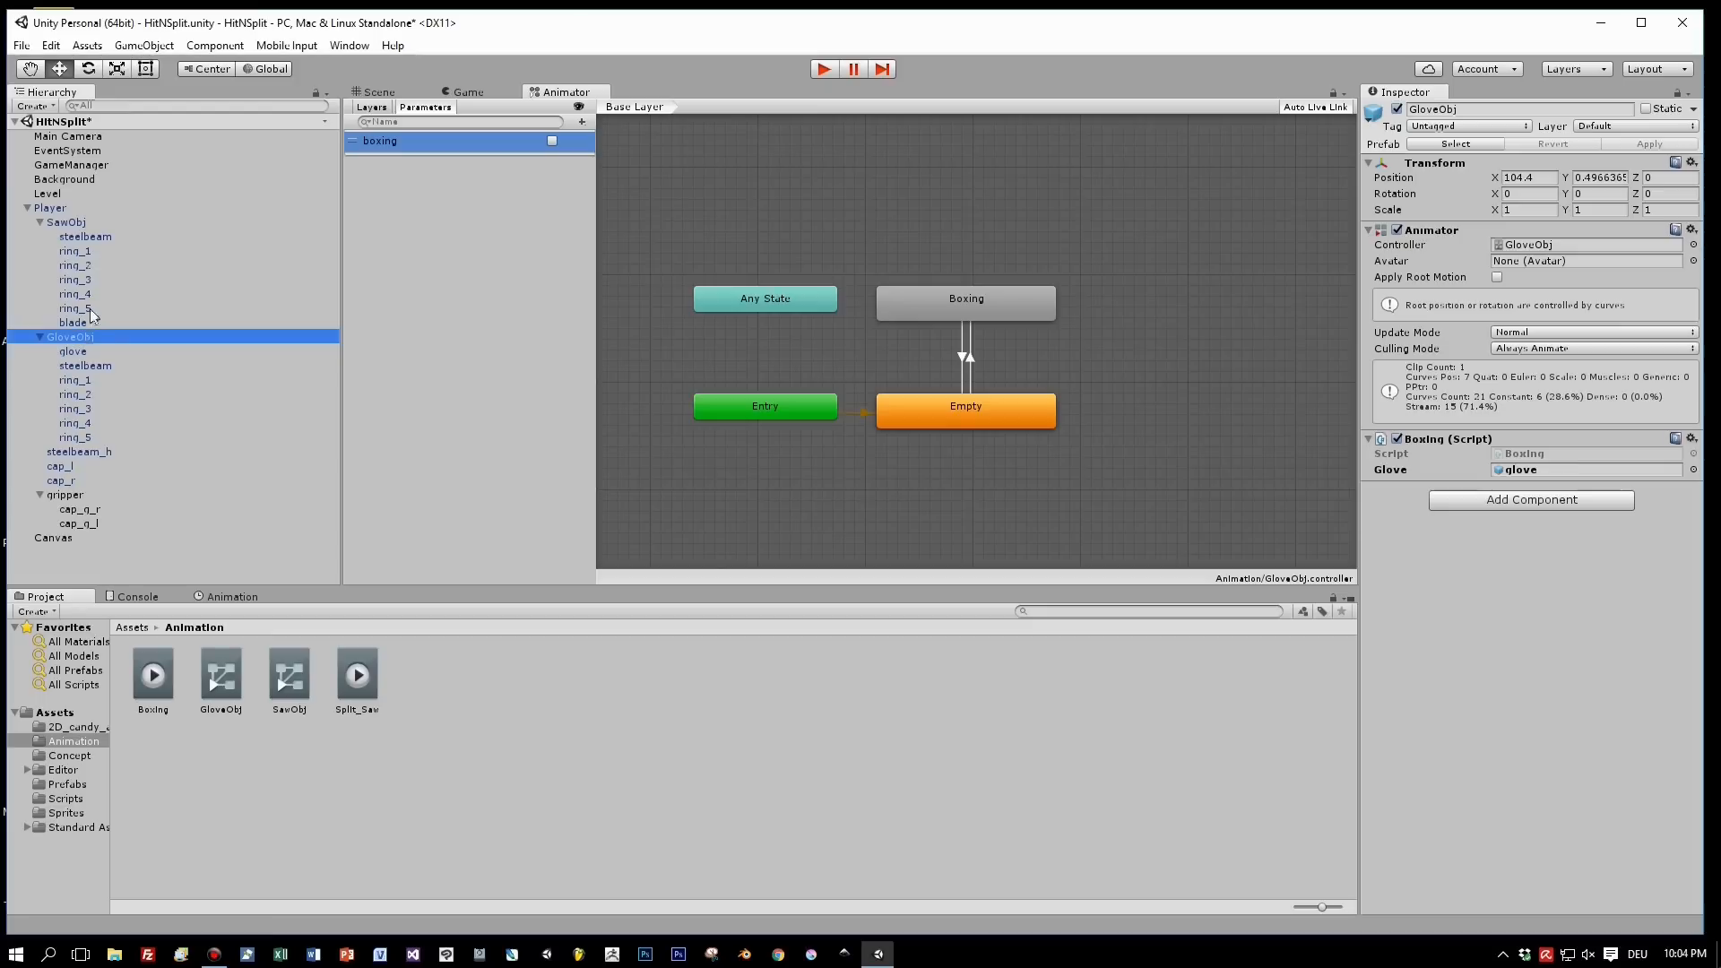
Step: Locate the objects assigned to the Saw field on SawObj and the Glove field on GloveObj in the hierarchy
{"action": "left_click", "coordinate": [75, 226]}
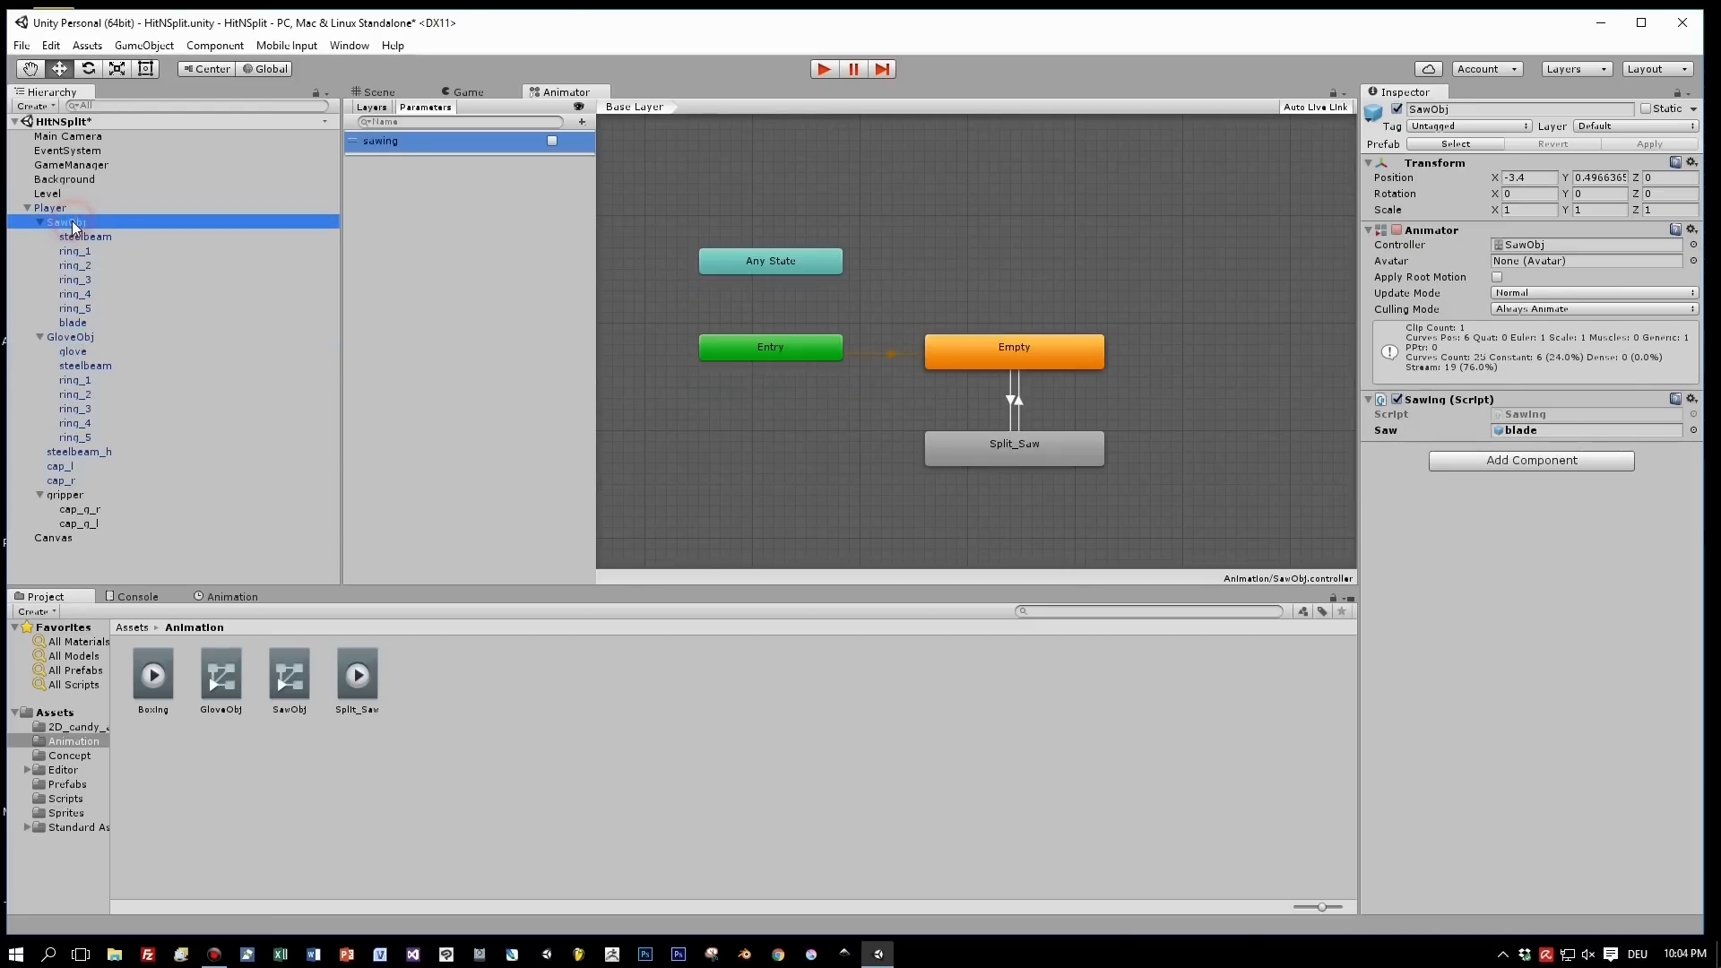
{"action": "left_click", "coordinate": [1528, 432]}
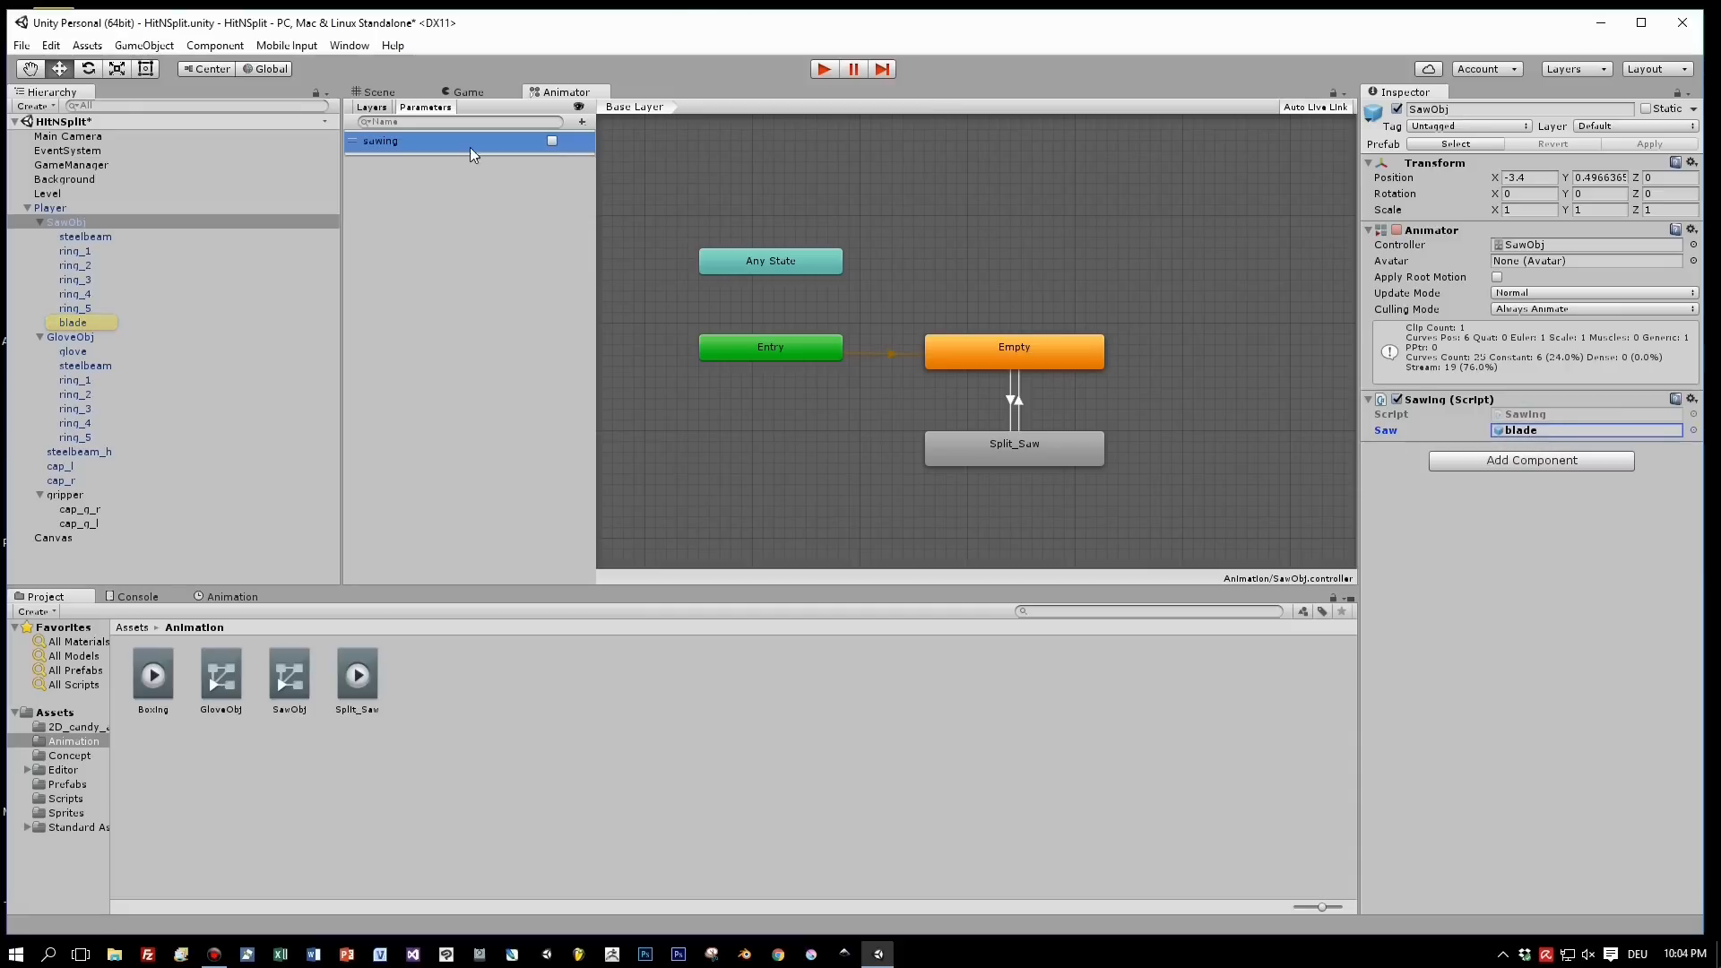
{"action": "left_click", "coordinate": [72, 338]}
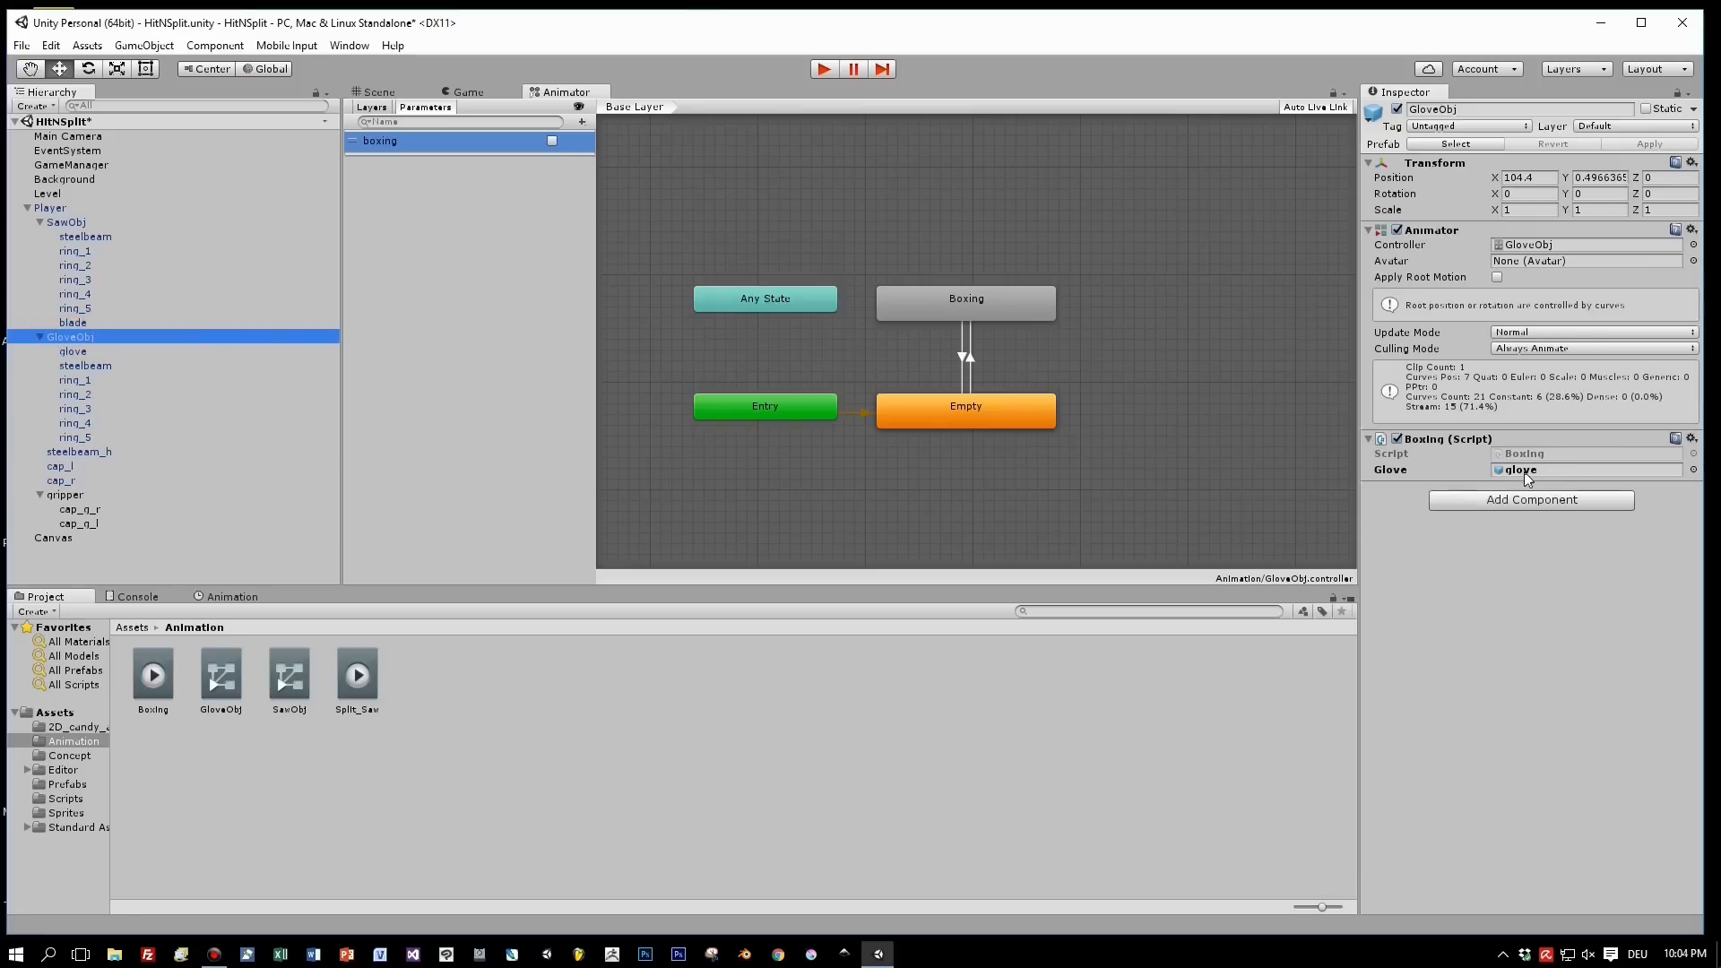
{"action": "left_click", "coordinate": [1524, 470]}
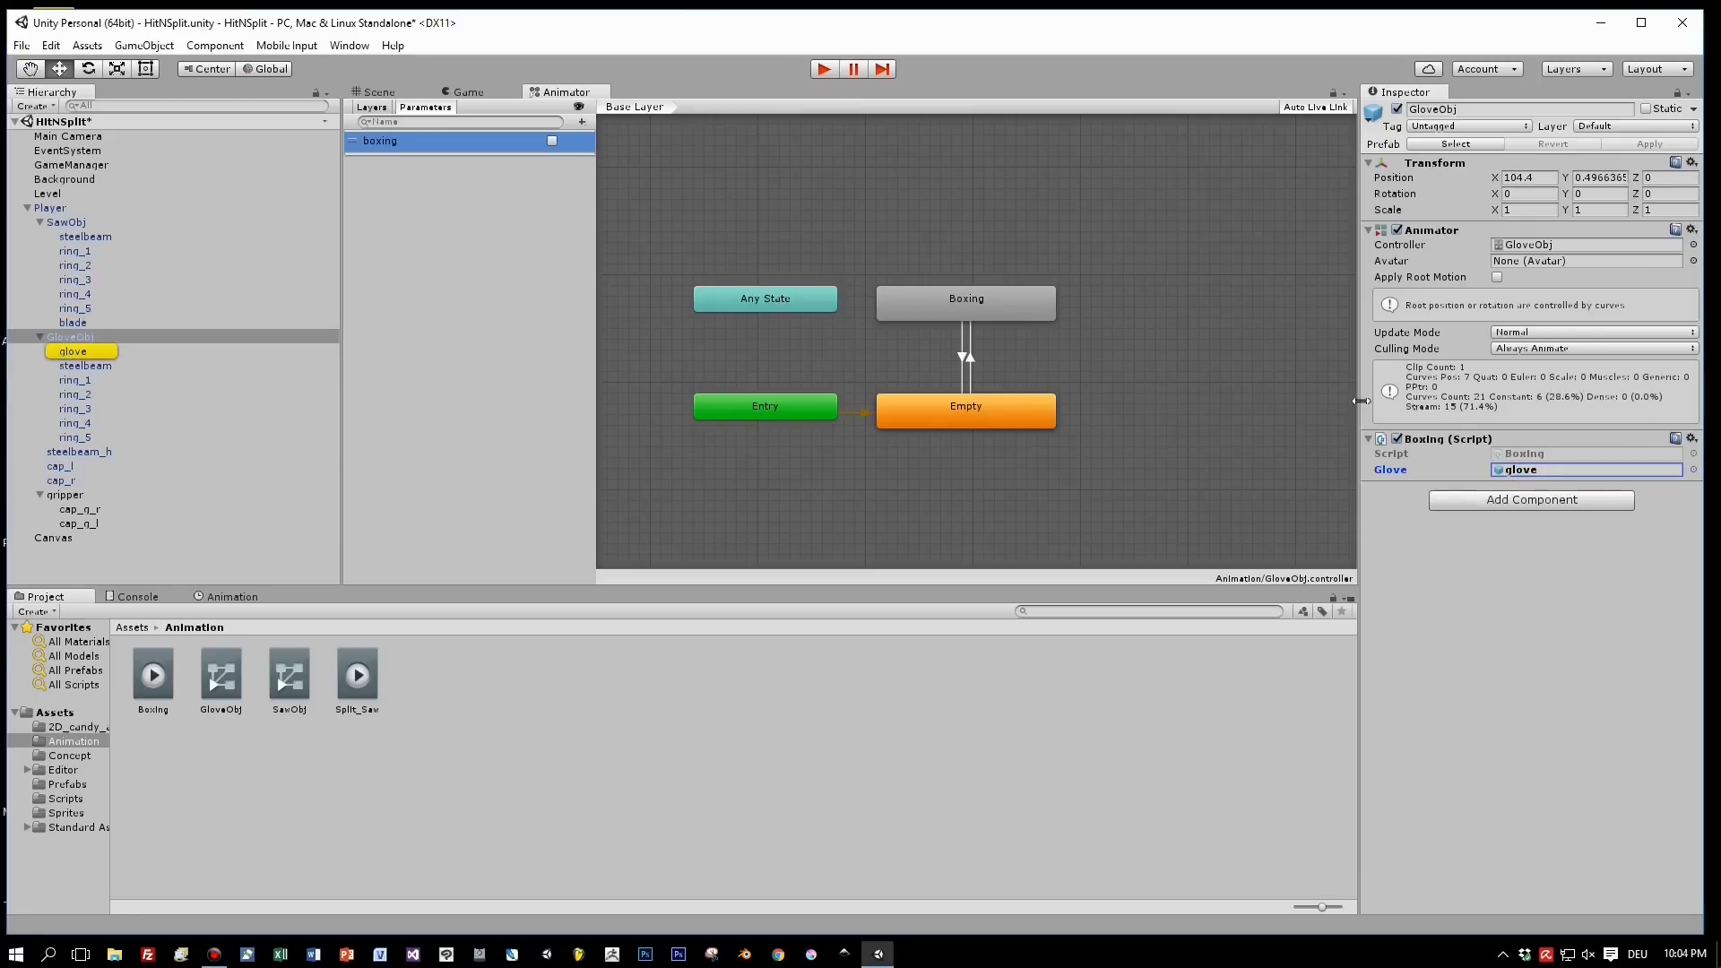
Step: Open the Boxing script in Visual Studio and examine its class, fields, animator initialization in Start, and GetMouseButtonDown check
{"action": "double_click", "coordinate": [1528, 454]}
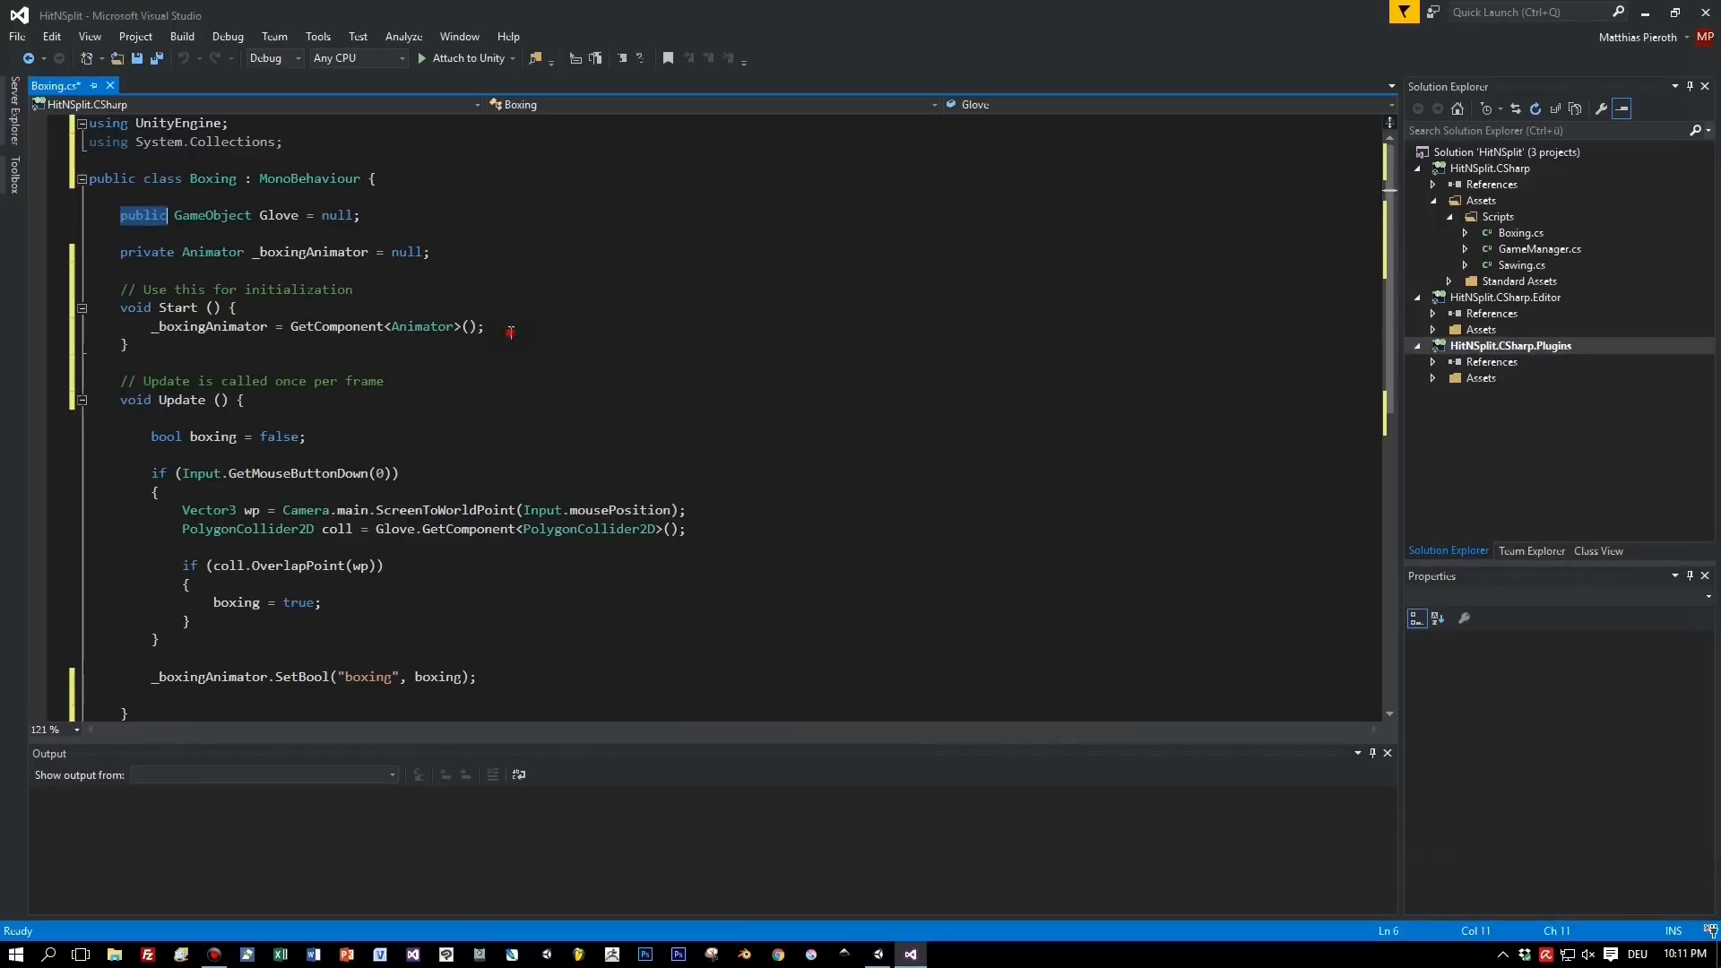
{"action": "left_click", "coordinate": [524, 330]}
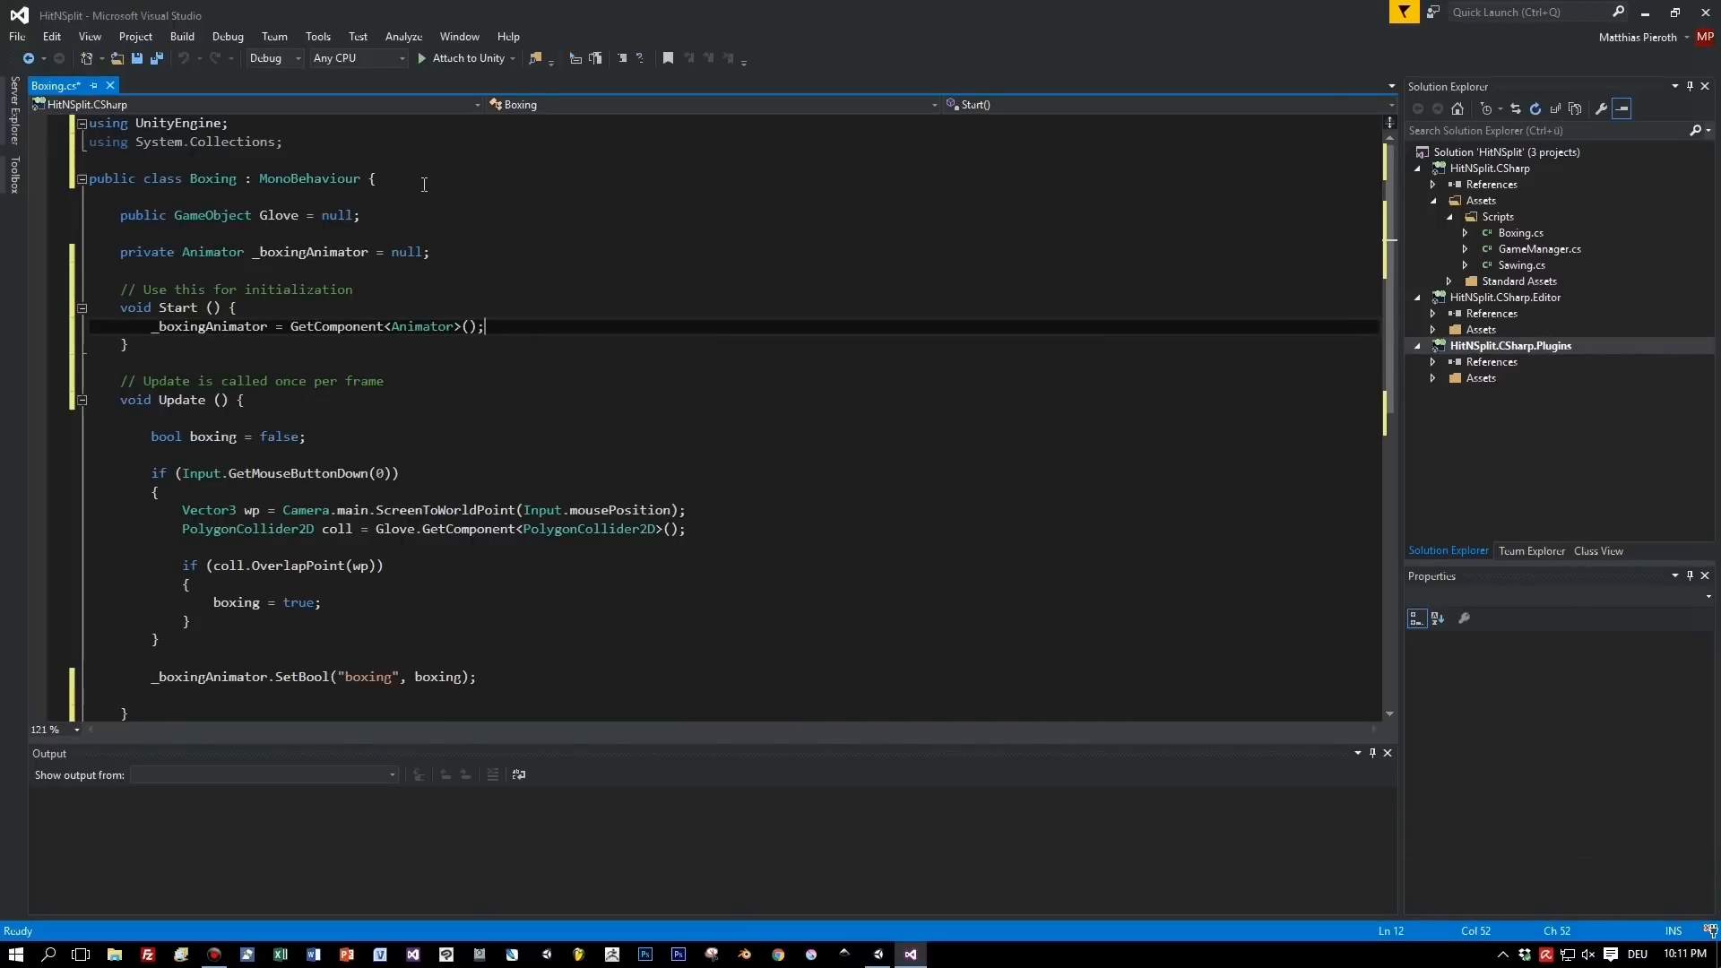
{"action": "left_click", "coordinate": [214, 179]}
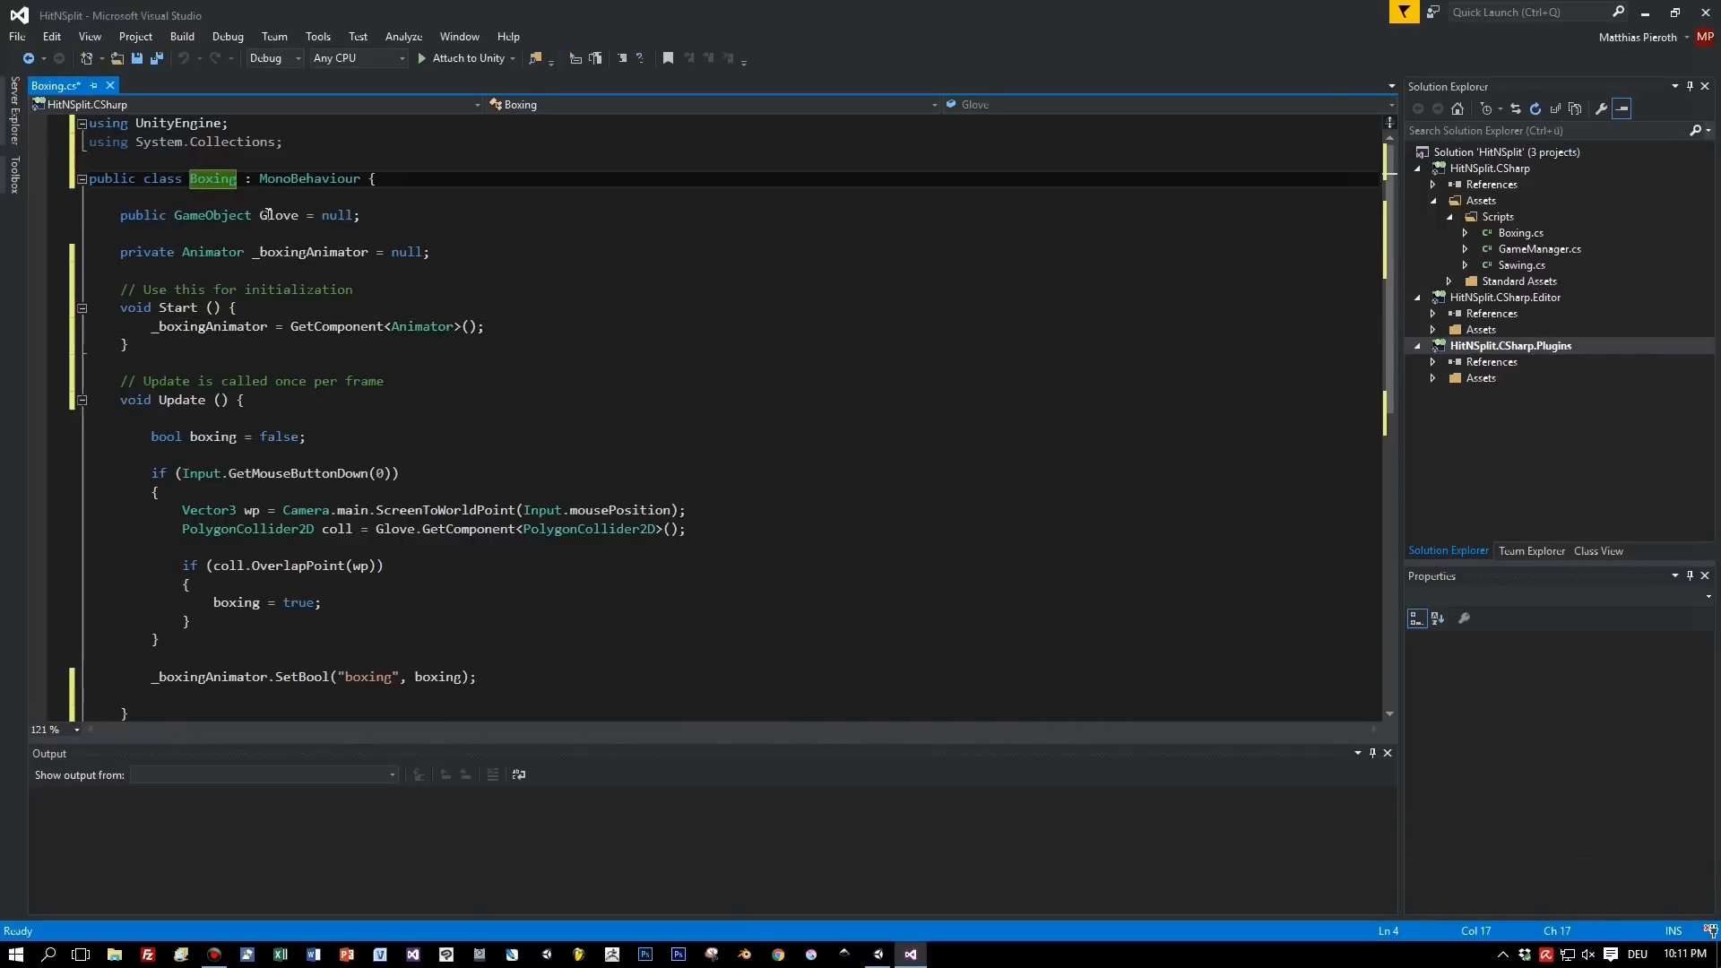
{"action": "double_click", "coordinate": [215, 215]}
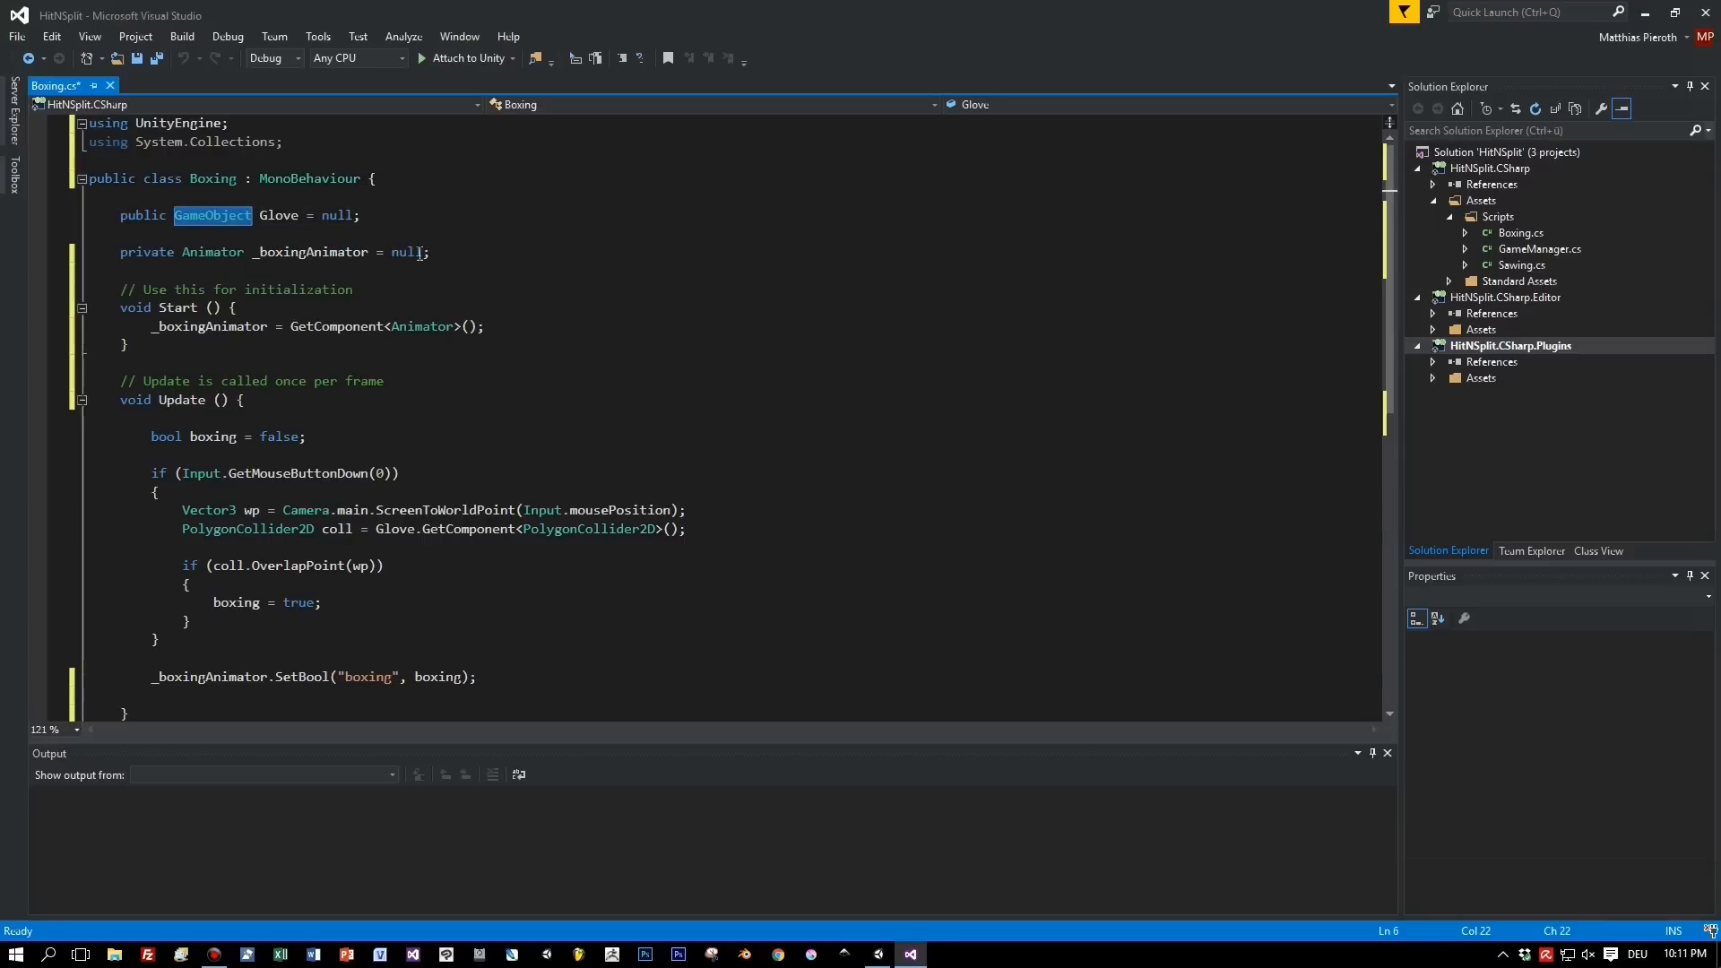
{"action": "double_click", "coordinate": [291, 251]}
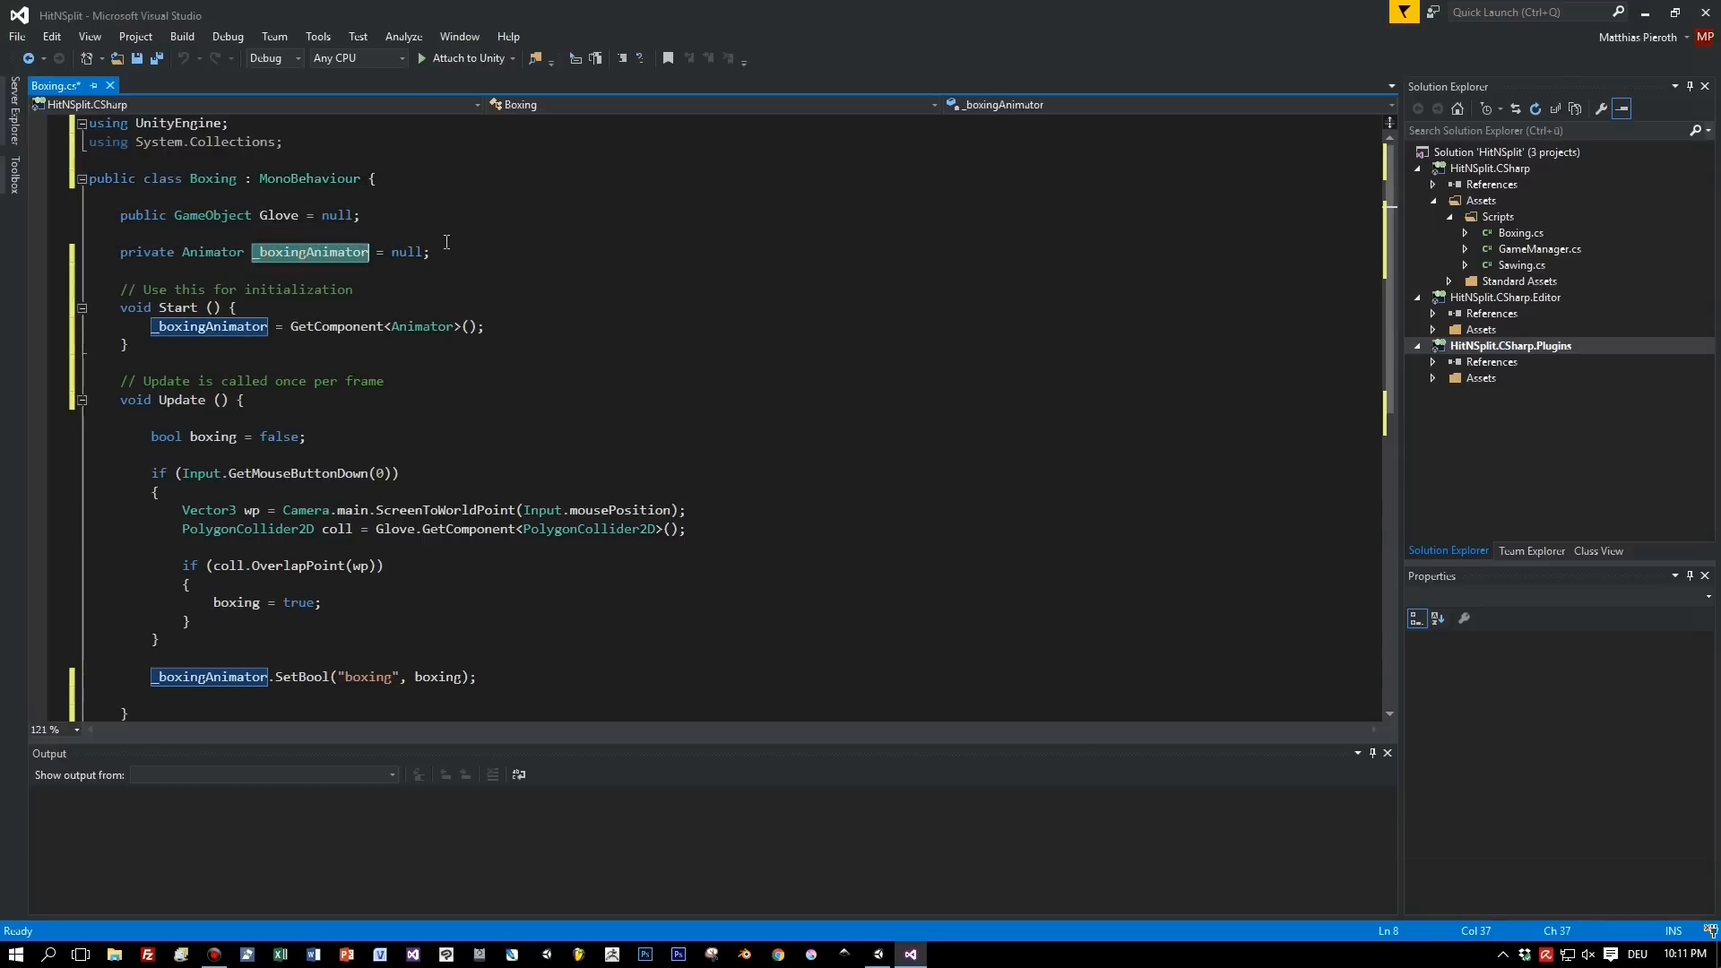
{"action": "left_click", "coordinate": [500, 326]}
{"action": "key", "text": "shift+Home"}
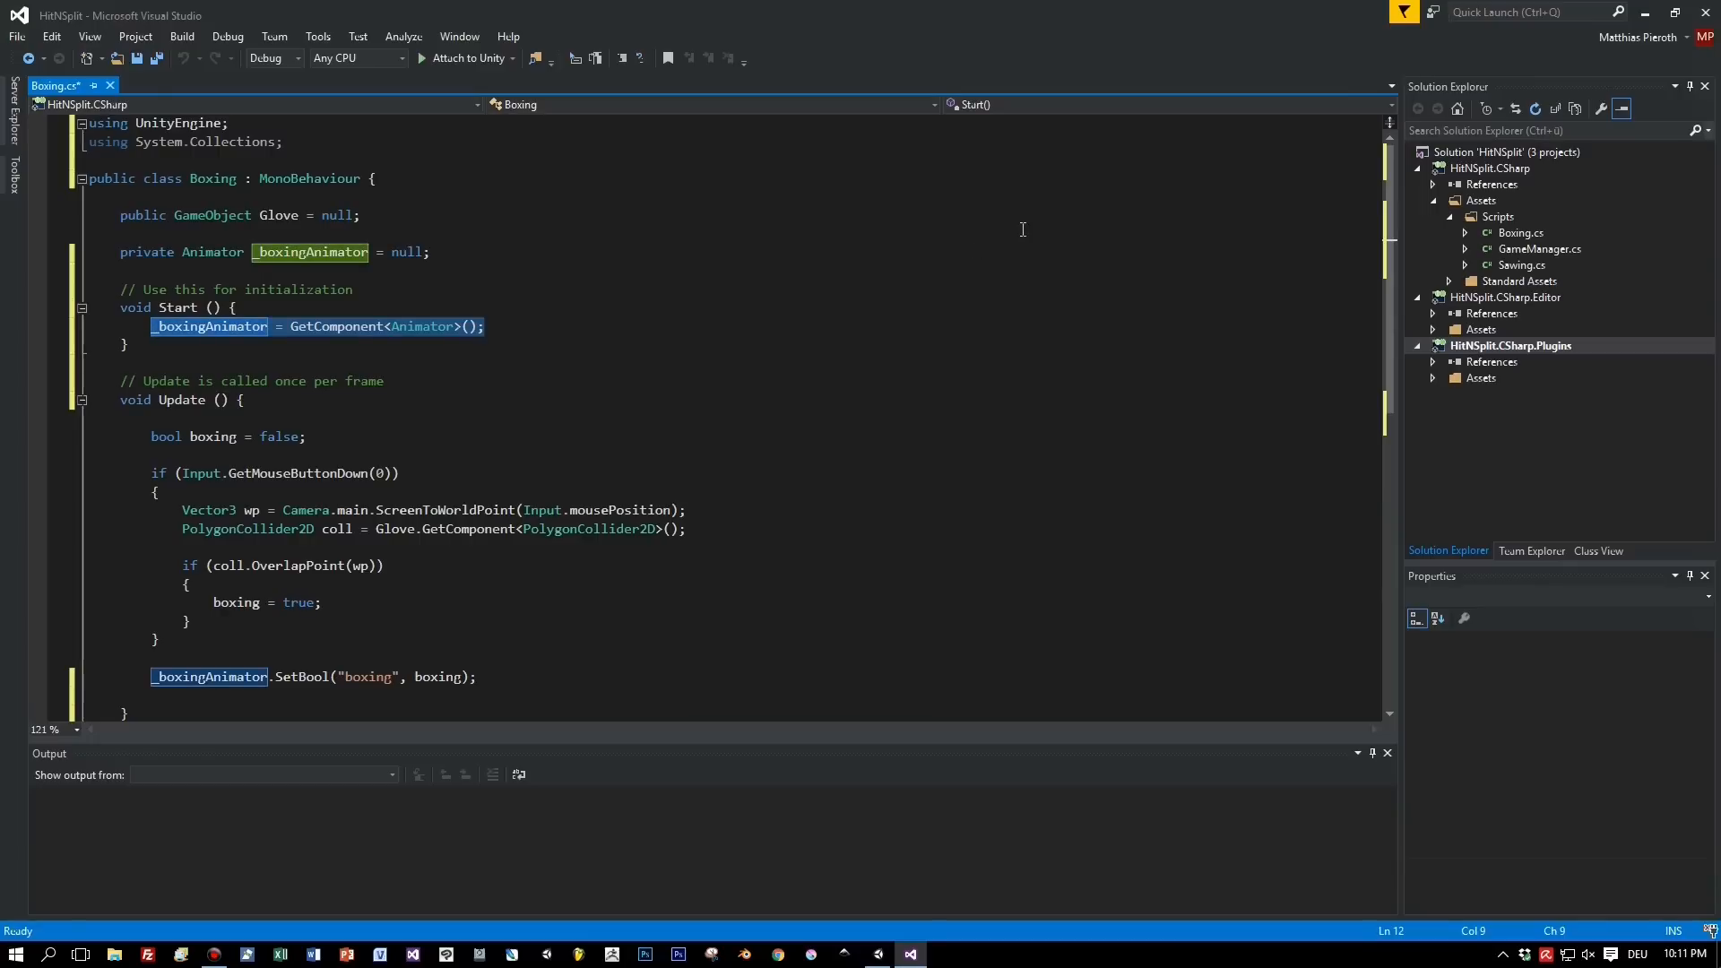
{"action": "double_click", "coordinate": [296, 475]}
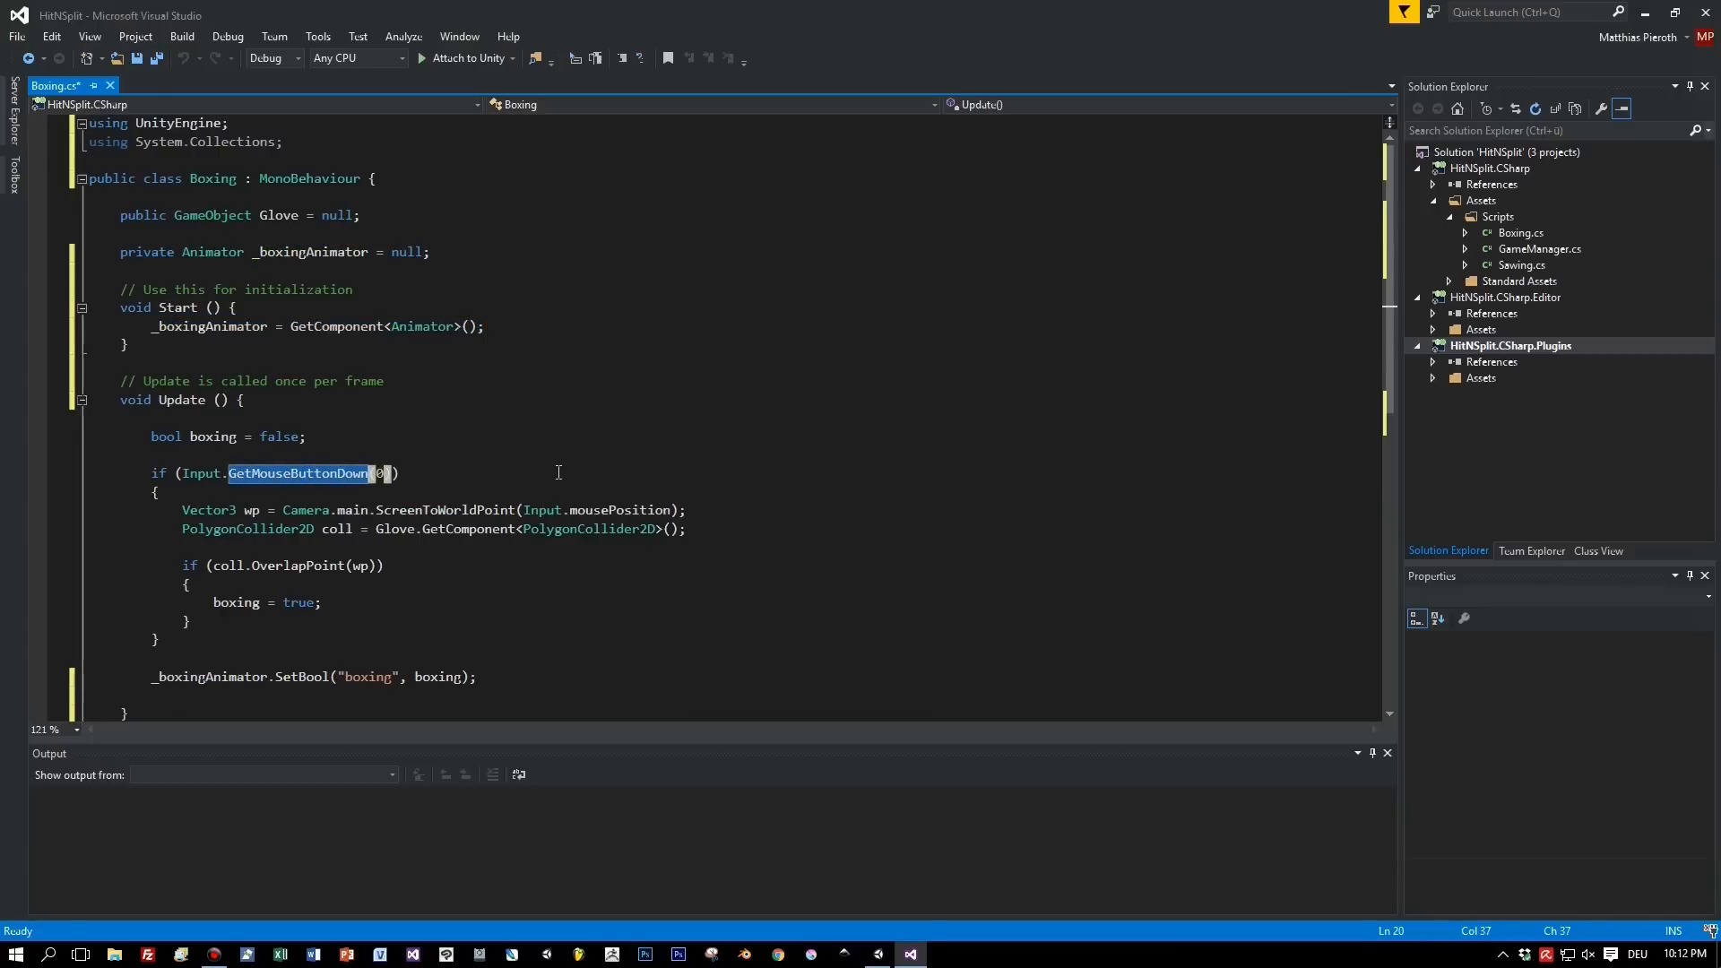
Step: Add the comment "// TODO: Check for touch input if mobile" above the mouse button check in Update and save Boxing.cs
{"action": "left_click", "coordinate": [175, 457]}
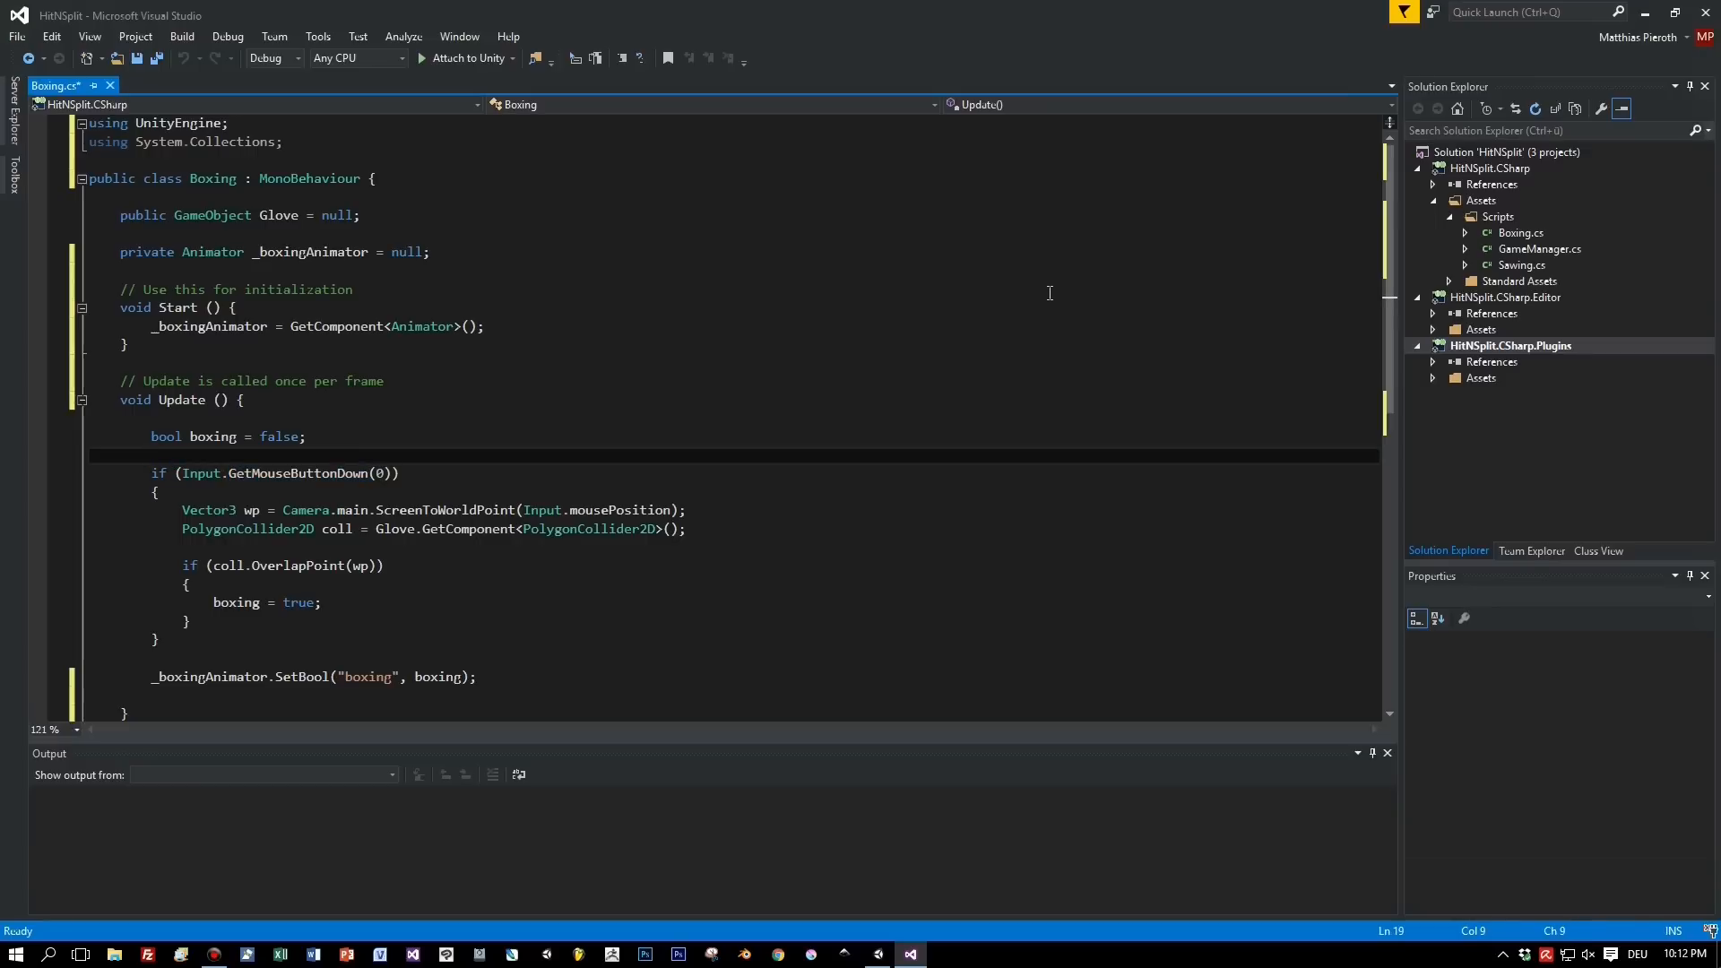
{"action": "key", "text": "Return"}
{"action": "type", "text": "// Check"}
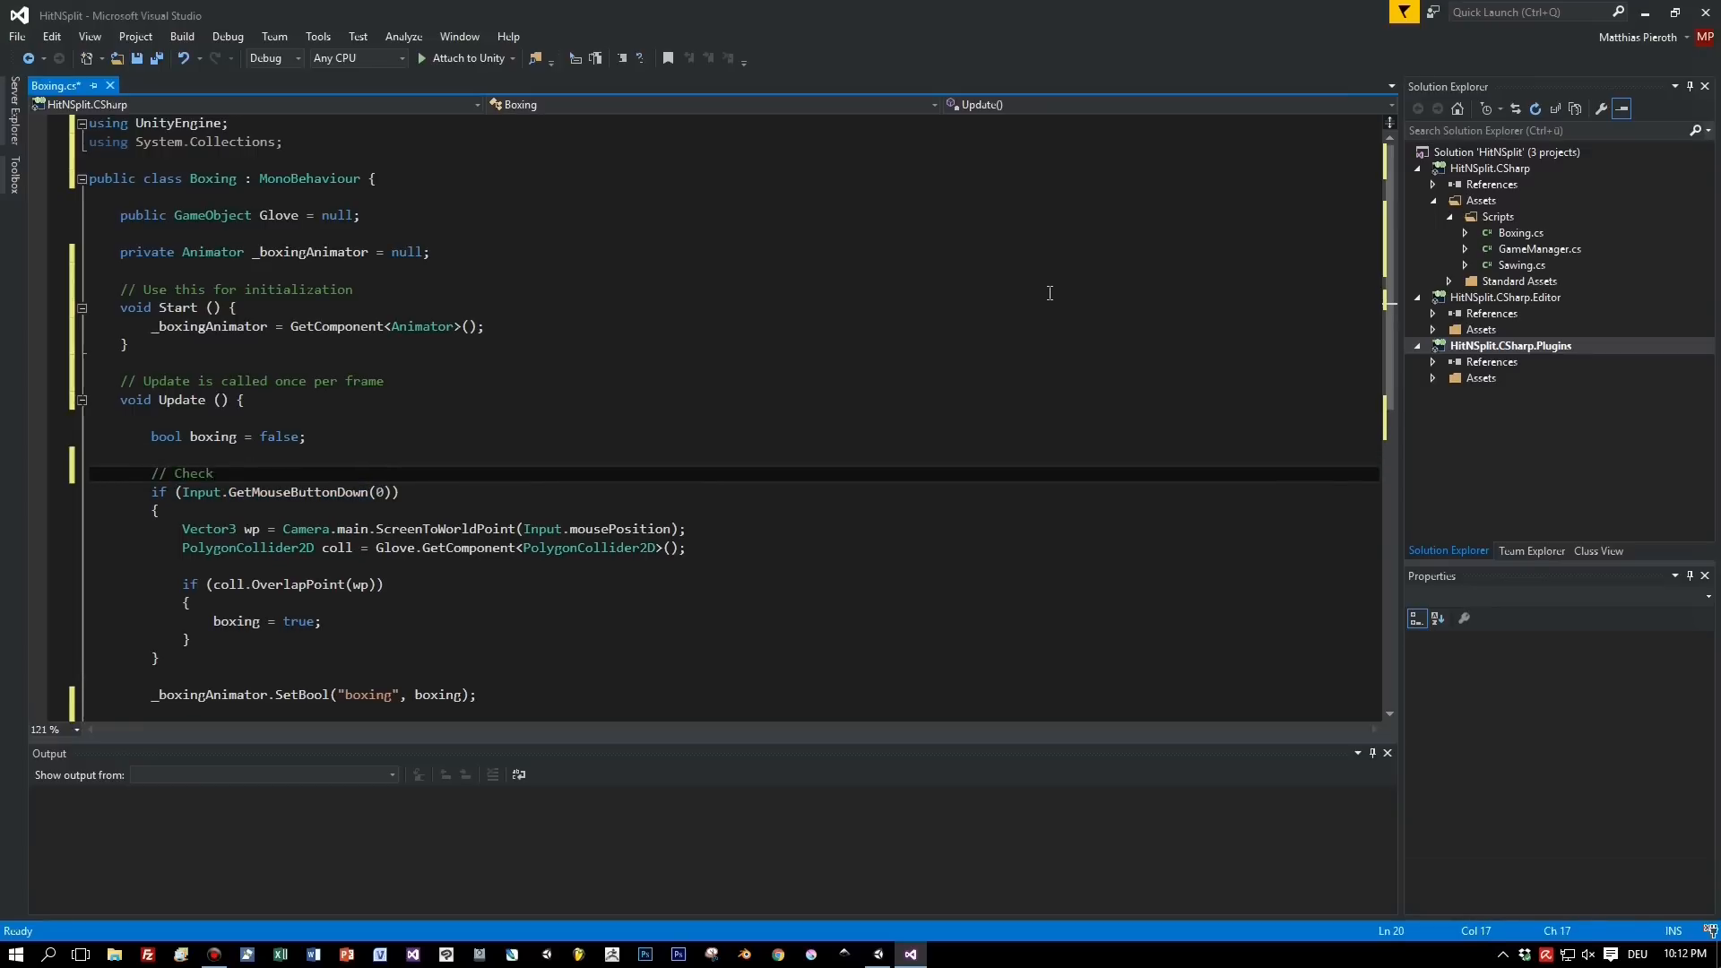
{"action": "type", "text": " for touch input if mobile"}
{"action": "key", "text": "ctrl+Left"}
{"action": "key", "text": "ctrl+Left"}
{"action": "key", "text": "ctrl+Left"}
{"action": "key", "text": "ctrl+Left"}
{"action": "key", "text": "ctrl+Left"}
{"action": "key", "text": "ctrl+Left"}
{"action": "type", "text": "TODO:"}
{"action": "key", "text": "ctrl+s"}
Step: Review the ScreenToWorldPoint call and change the declared type of the coll variable below it to Collider2D
{"action": "scroll", "coordinate": [462, 532], "scroll_direction": "down", "scroll_amount": 2}
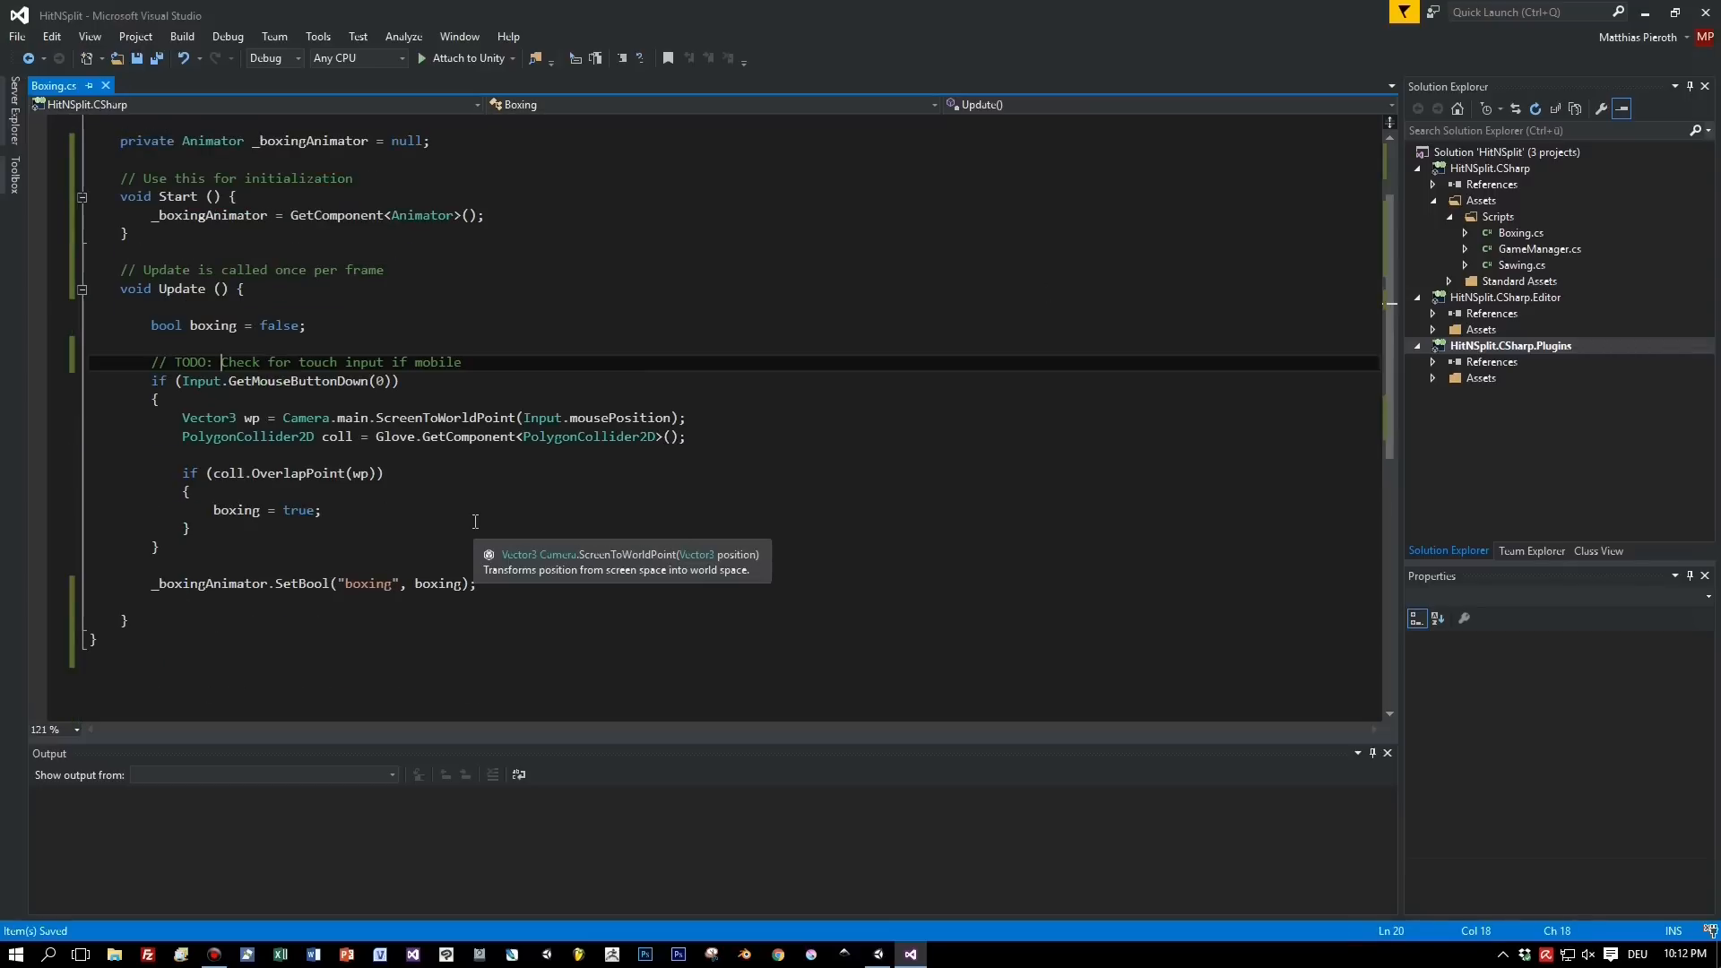
{"action": "double_click", "coordinate": [452, 417]}
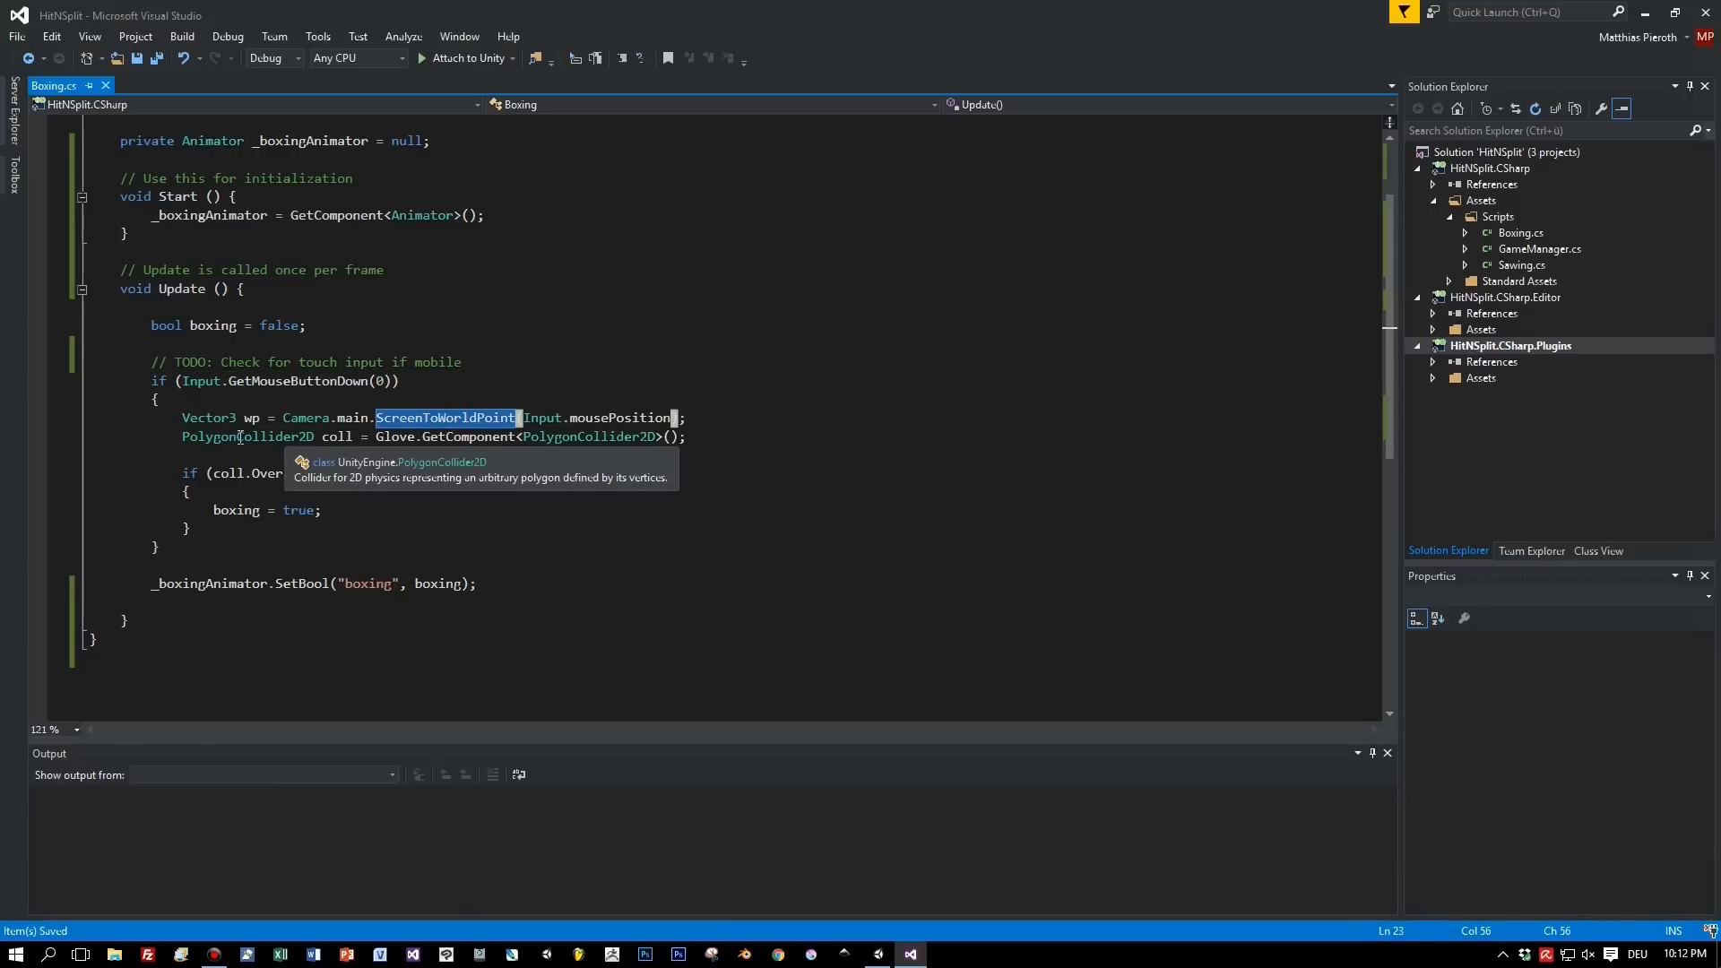
{"action": "left_click", "coordinate": [184, 436]}
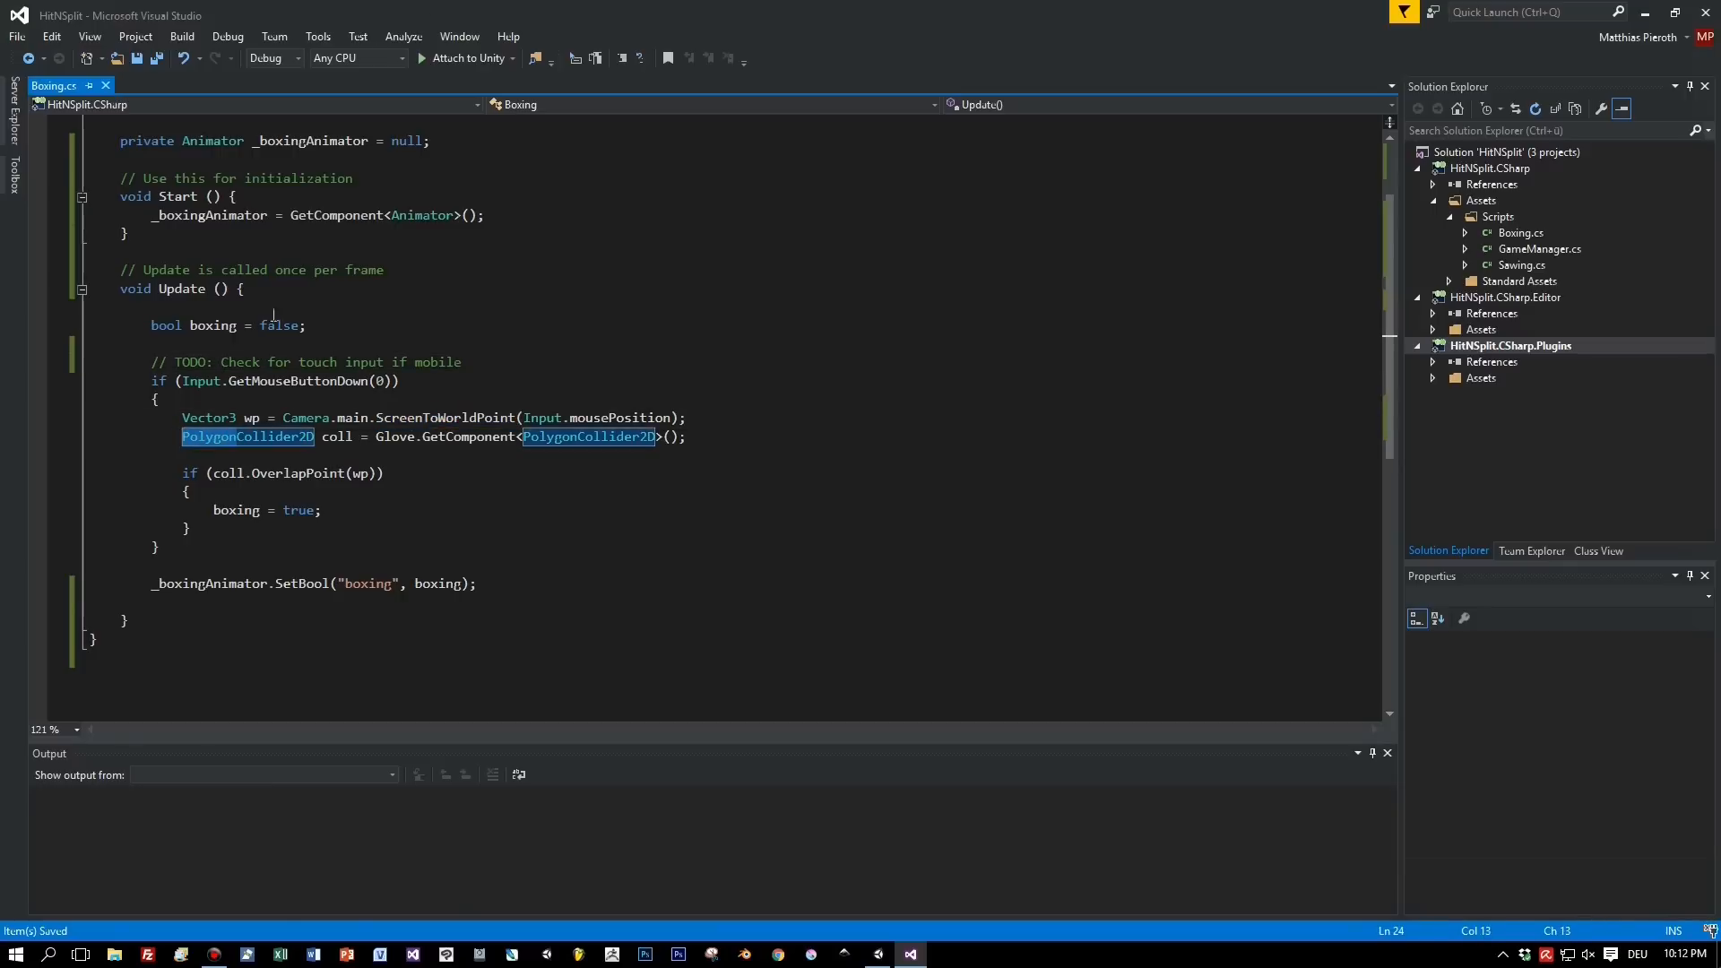
{"action": "key", "text": "Home"}
{"action": "key", "text": "Right"}
{"action": "key", "text": "Right"}
{"action": "key", "text": "Right"}
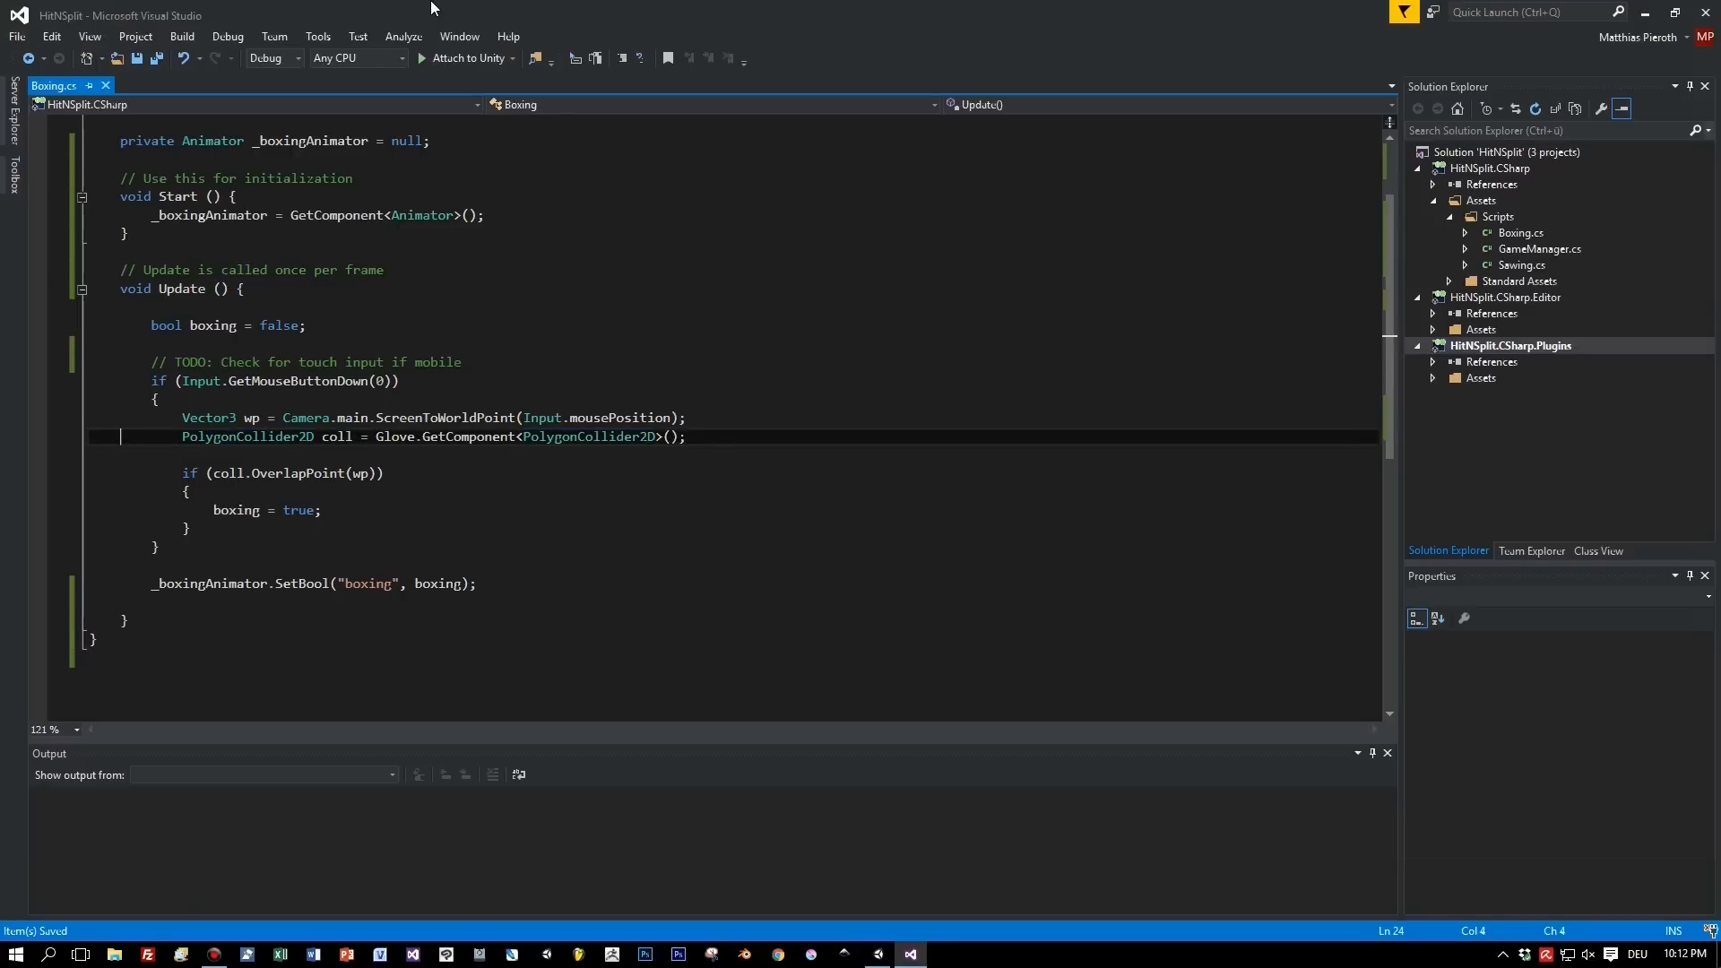
{"action": "key", "text": "Delete"}
{"action": "key", "text": "Delete"}
{"action": "key", "text": "Delete"}
{"action": "key", "text": "Delete"}
{"action": "key", "text": "Delete"}
{"action": "key", "text": "Delete"}
{"action": "key", "text": "Delete"}
Step: Change the type argument of Glove.GetComponent to Collider2D on the coll line and save Boxing.cs
{"action": "key", "text": "End"}
{"action": "key", "text": "Left"}
{"action": "key", "text": "Left"}
{"action": "key", "text": "Left"}
{"action": "key", "text": "Left"}
{"action": "key", "text": "Left"}
{"action": "key", "text": "Left"}
{"action": "key", "text": "Left"}
{"action": "key", "text": "Left"}
{"action": "key", "text": "Left"}
{"action": "key", "text": "Left"}
{"action": "key", "text": "Left"}
{"action": "key", "text": "Left"}
{"action": "key", "text": "Left"}
{"action": "key", "text": "Left"}
{"action": "key", "text": "Left"}
{"action": "key", "text": "Left"}
{"action": "key", "text": "Left"}
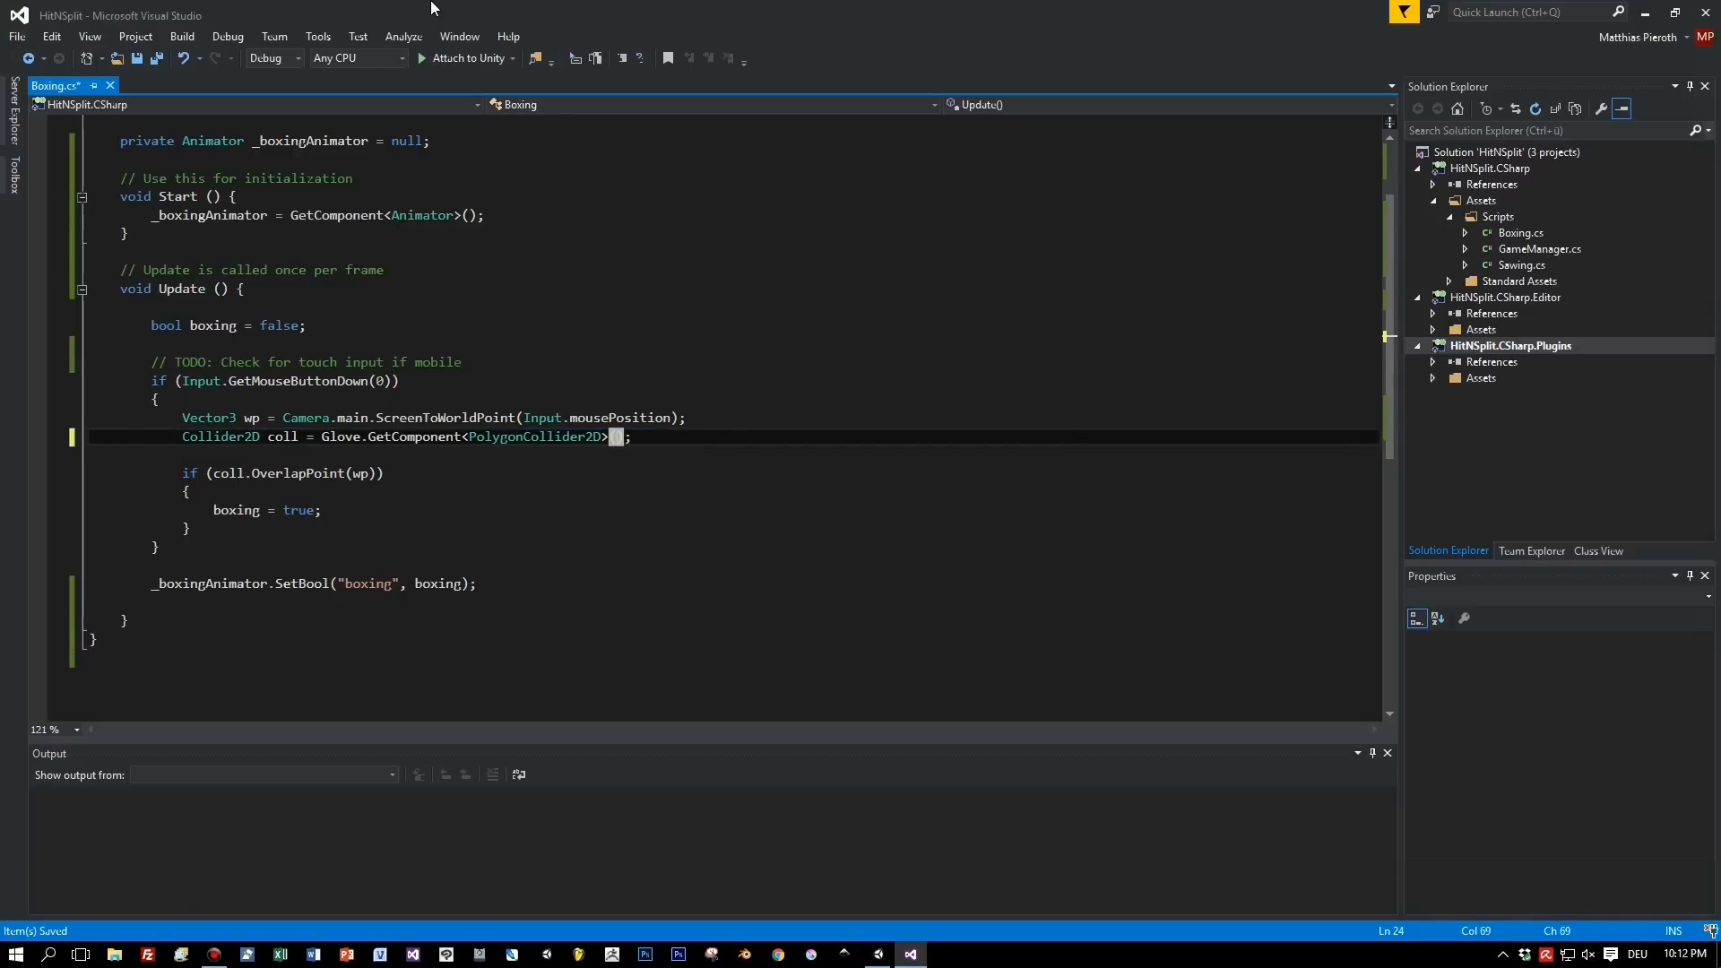
{"action": "key", "text": "Left"}
{"action": "key", "text": "Left"}
{"action": "key", "text": "Delete"}
{"action": "key", "text": "Delete"}
{"action": "key", "text": "Delete"}
{"action": "key", "text": "Delete"}
{"action": "key", "text": "Delete"}
{"action": "key", "text": "Delete"}
{"action": "key", "text": "Delete"}
{"action": "key", "text": "ctrl+s"}
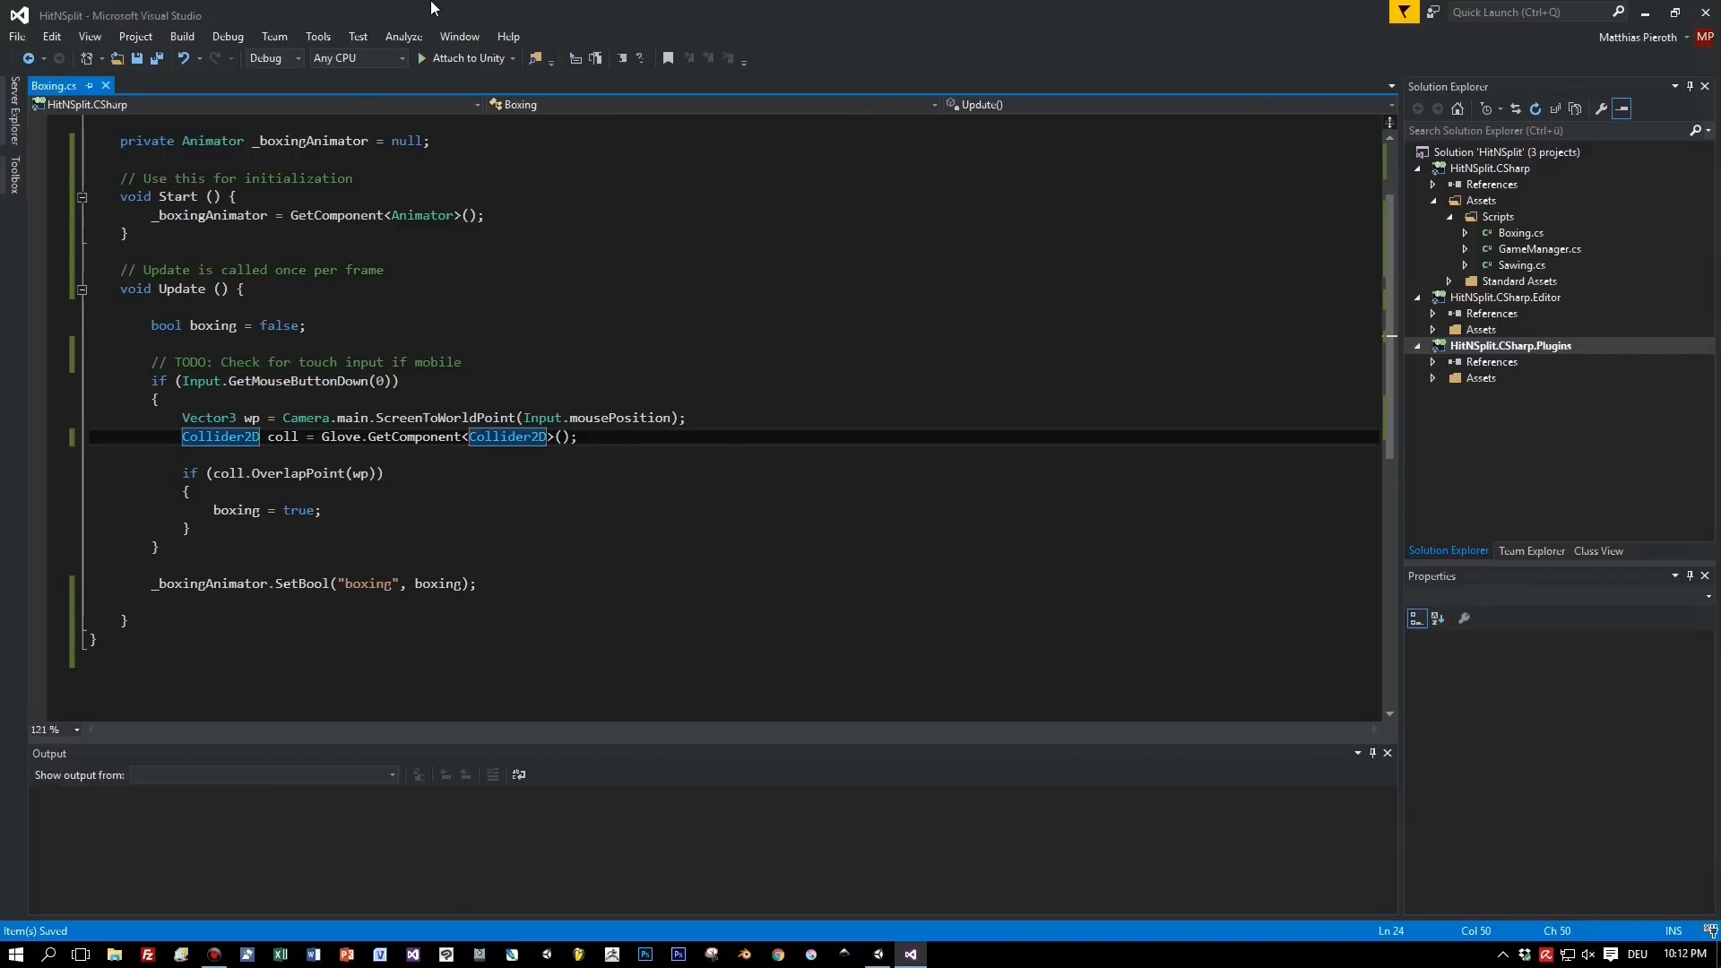
Step: Open Sawing.cs, normalize its line endings to Windows (CR LF), and review its saw animator and collider code
{"action": "double_click", "coordinate": [1516, 266]}
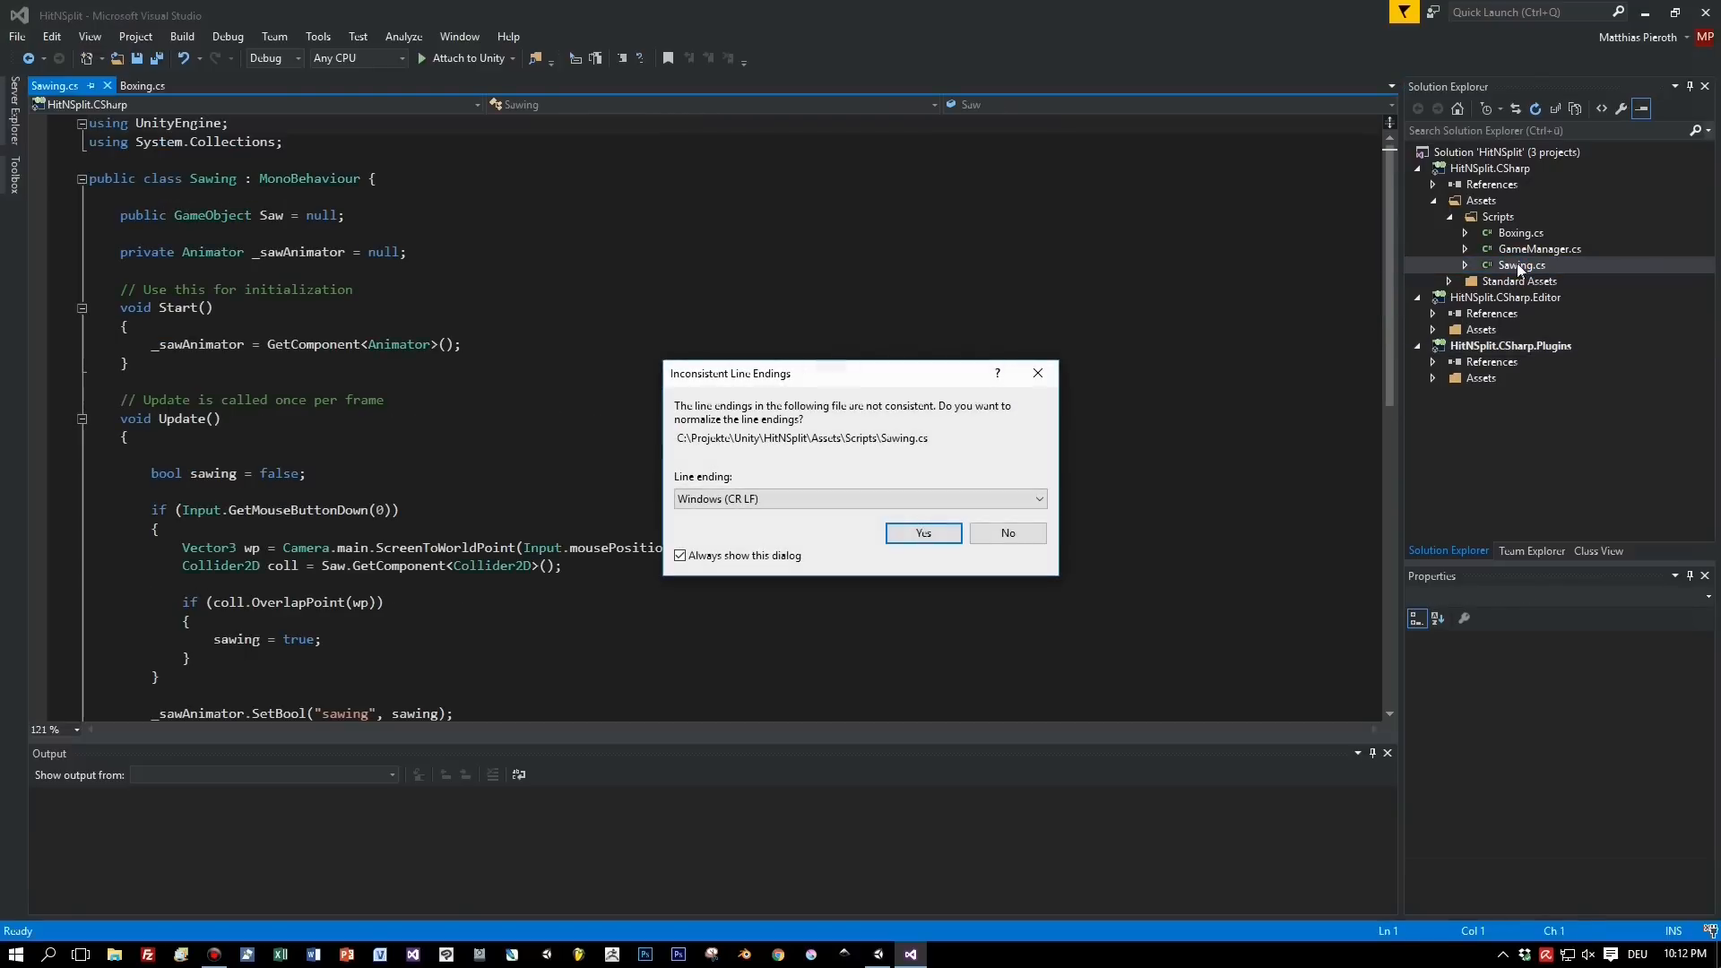
{"action": "left_click", "coordinate": [925, 535]}
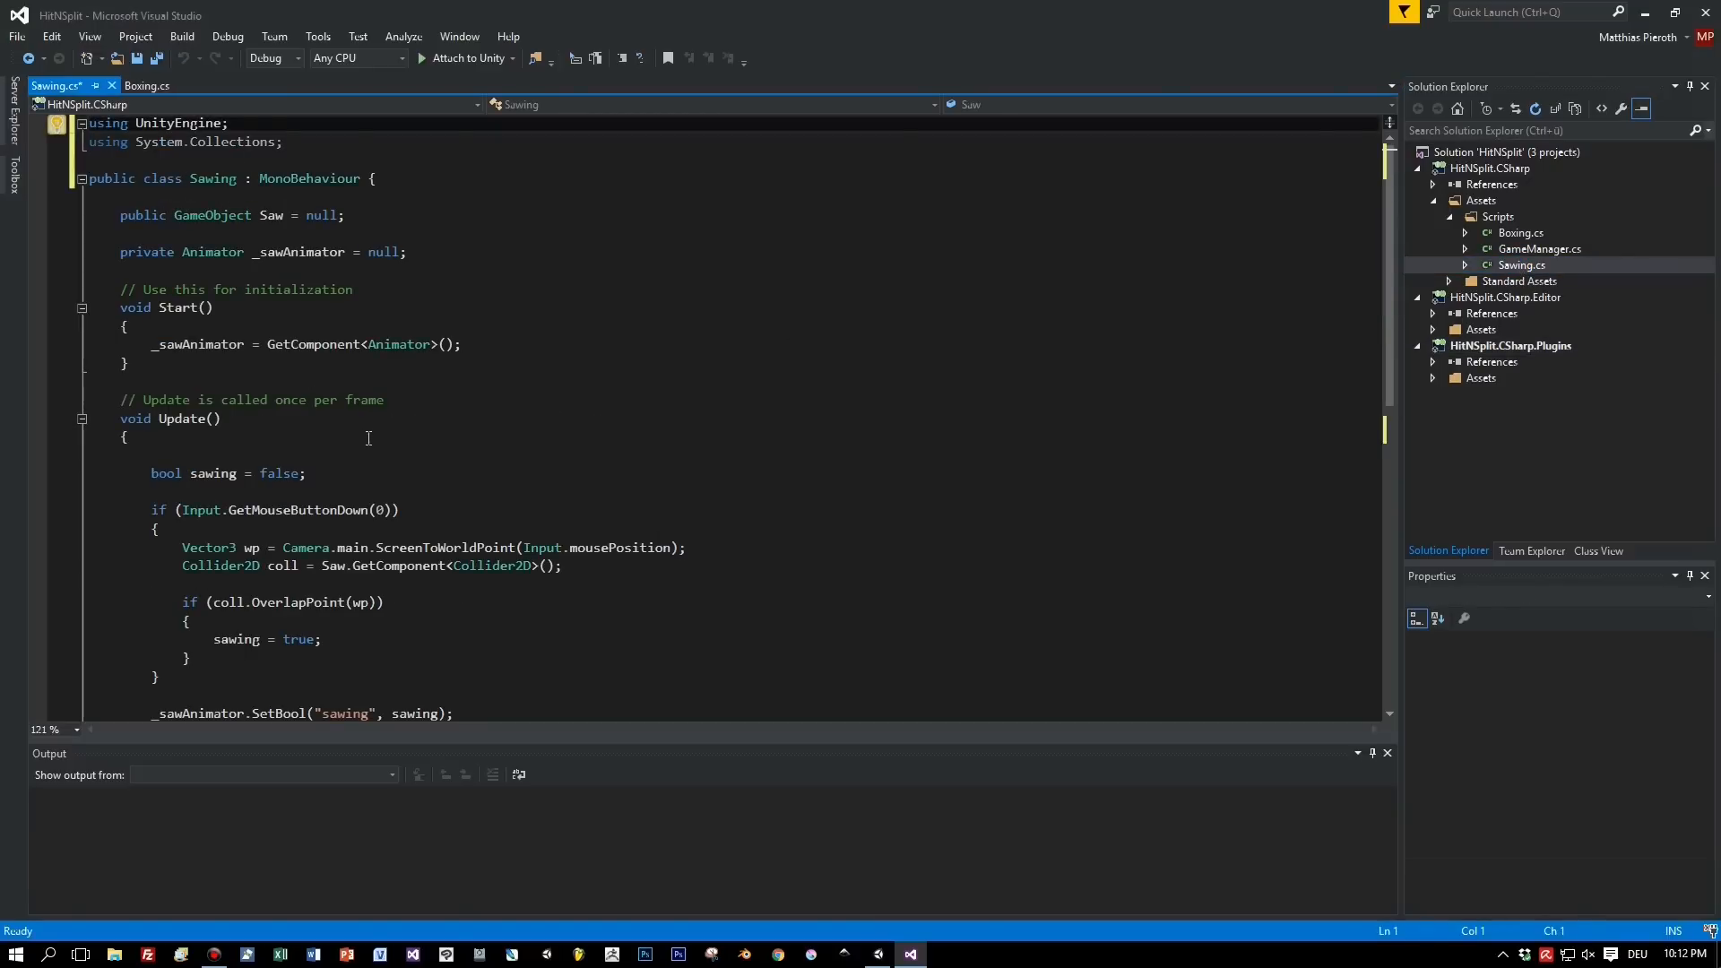
{"action": "scroll", "coordinate": [369, 438], "scroll_direction": "down", "scroll_amount": 3}
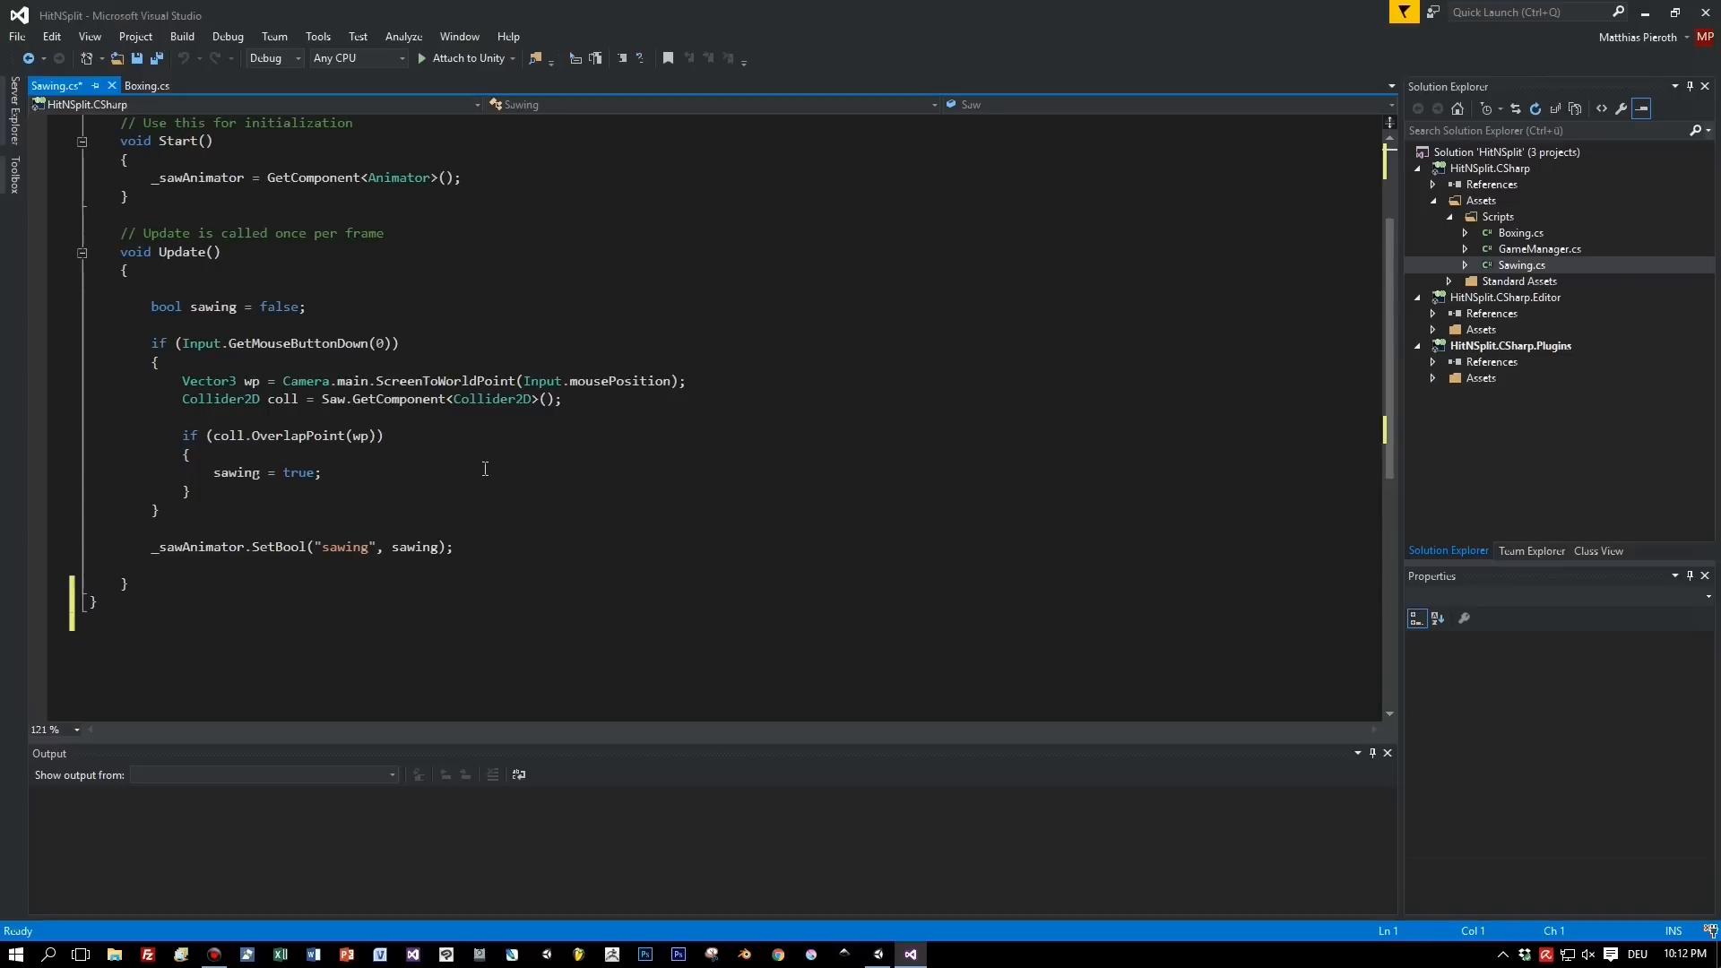
{"action": "scroll", "coordinate": [485, 469], "scroll_direction": "up", "scroll_amount": 2}
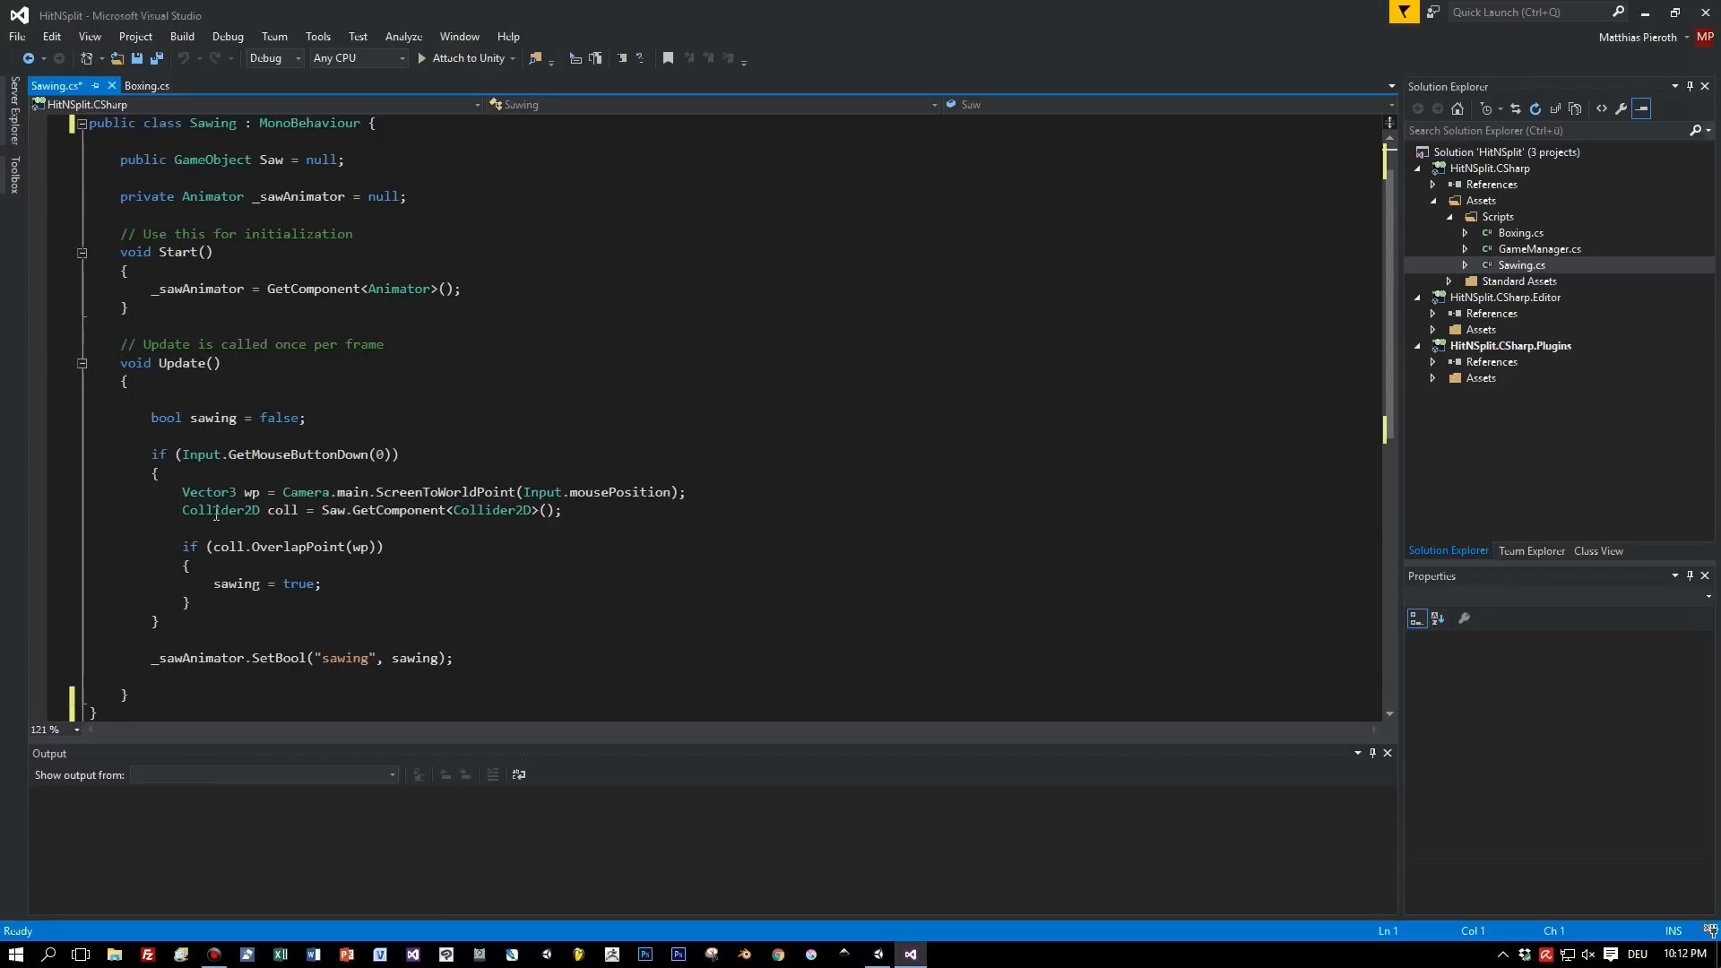
{"action": "mouse_move", "coordinate": [216, 514]}
{"action": "scroll", "coordinate": [588, 465], "scroll_direction": "down", "scroll_amount": 5}
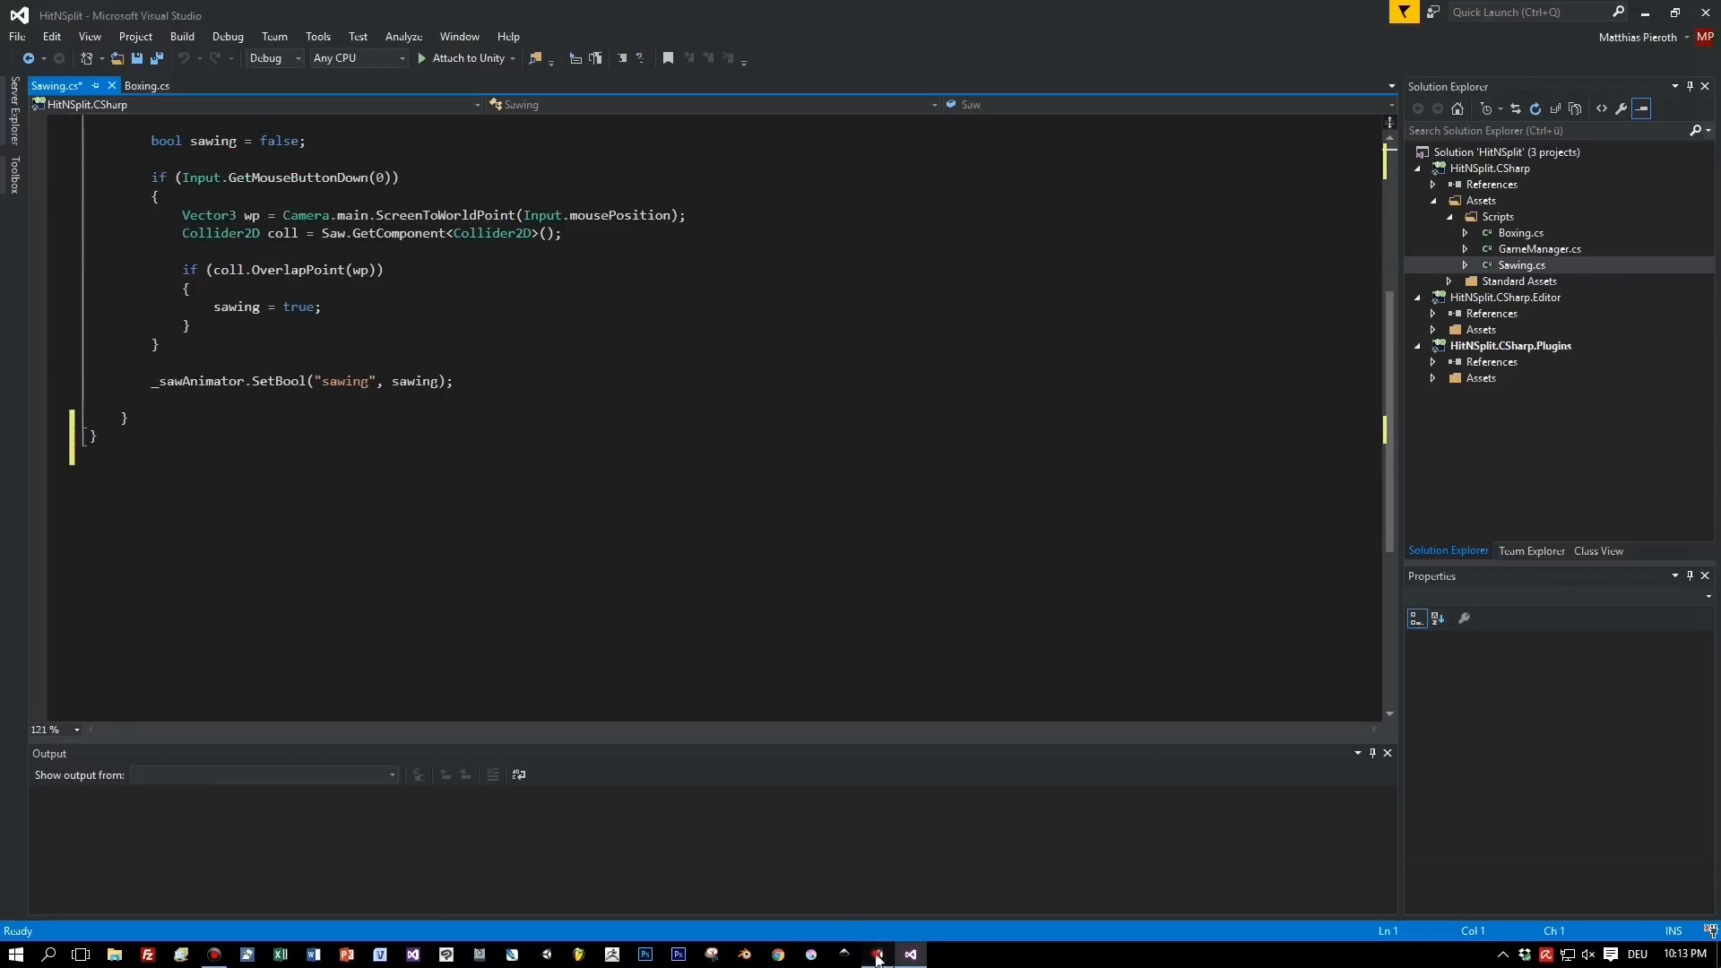
Step: Switch back to Unity, show the Scene view, start play mode, and maximize the Game view
{"action": "left_click", "coordinate": [877, 952]}
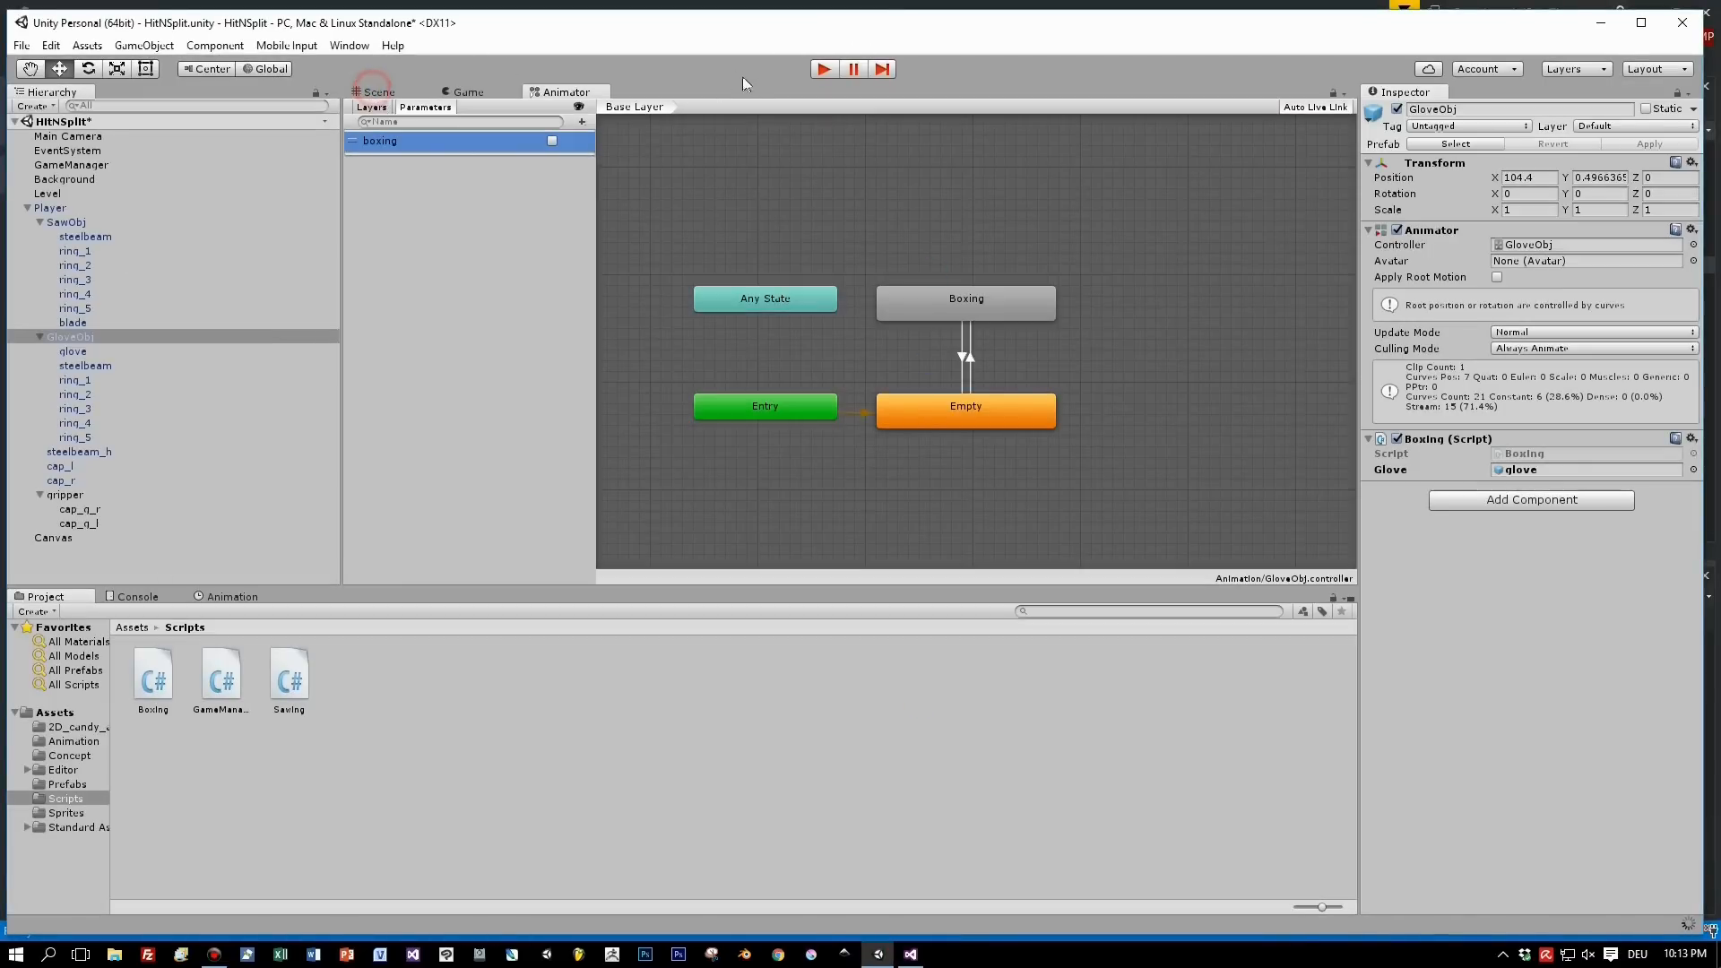
{"action": "left_click", "coordinate": [380, 93]}
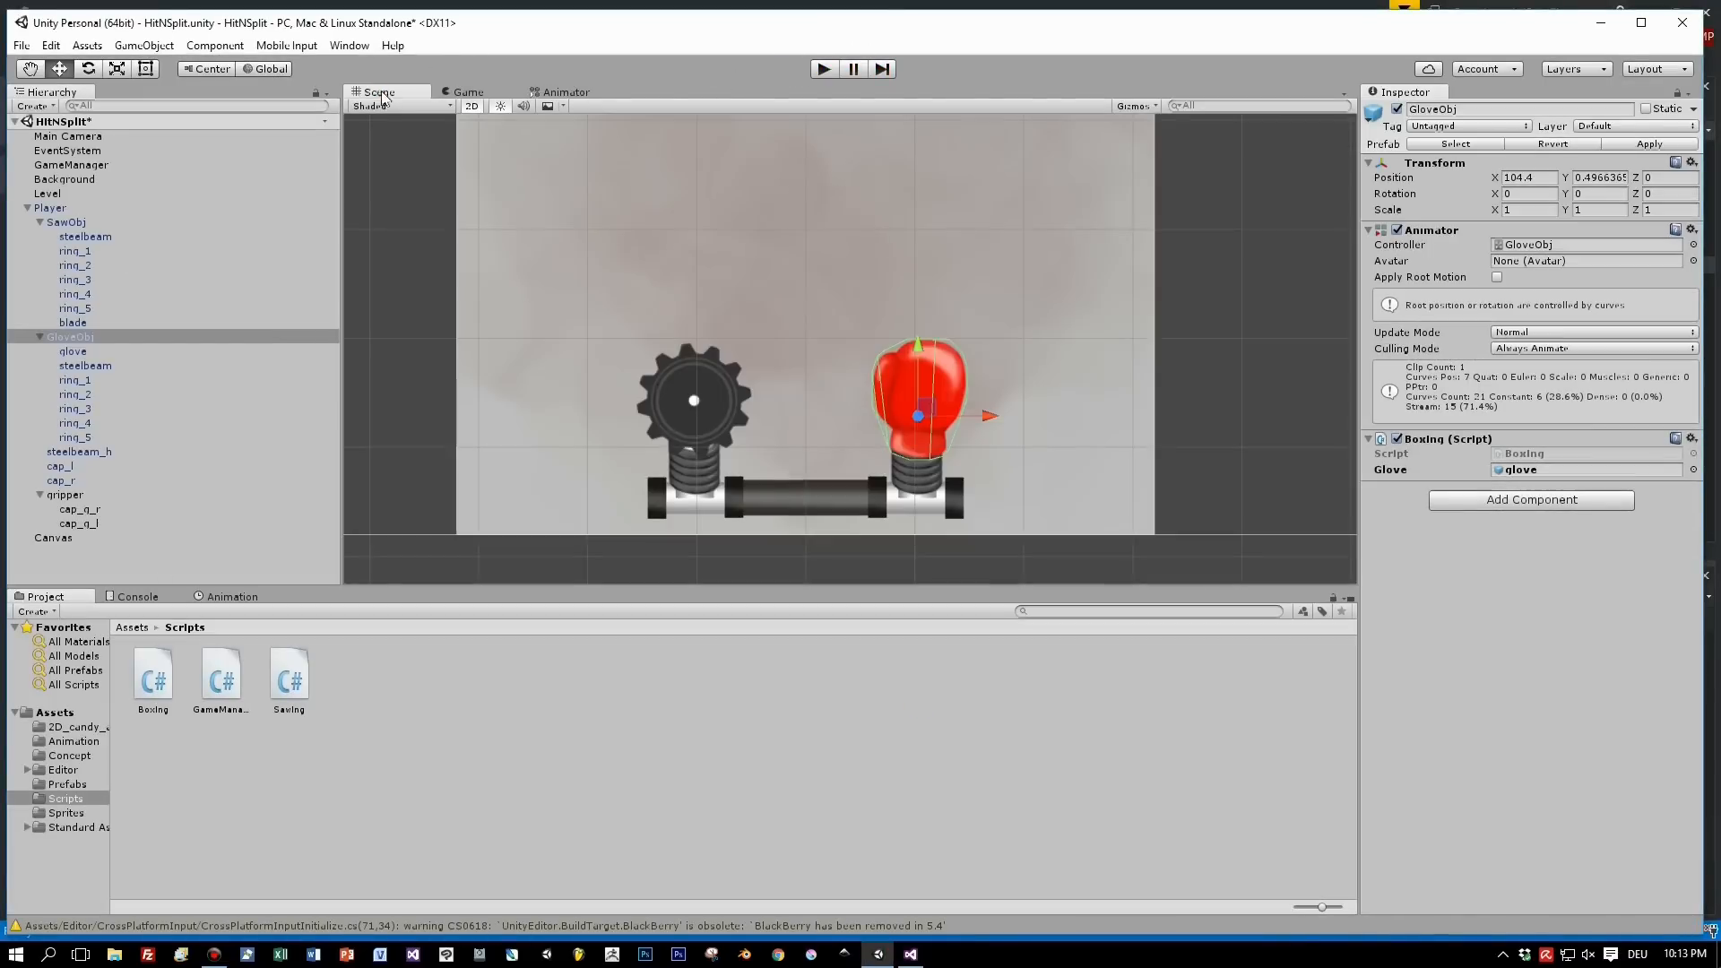
{"action": "left_click", "coordinate": [823, 69]}
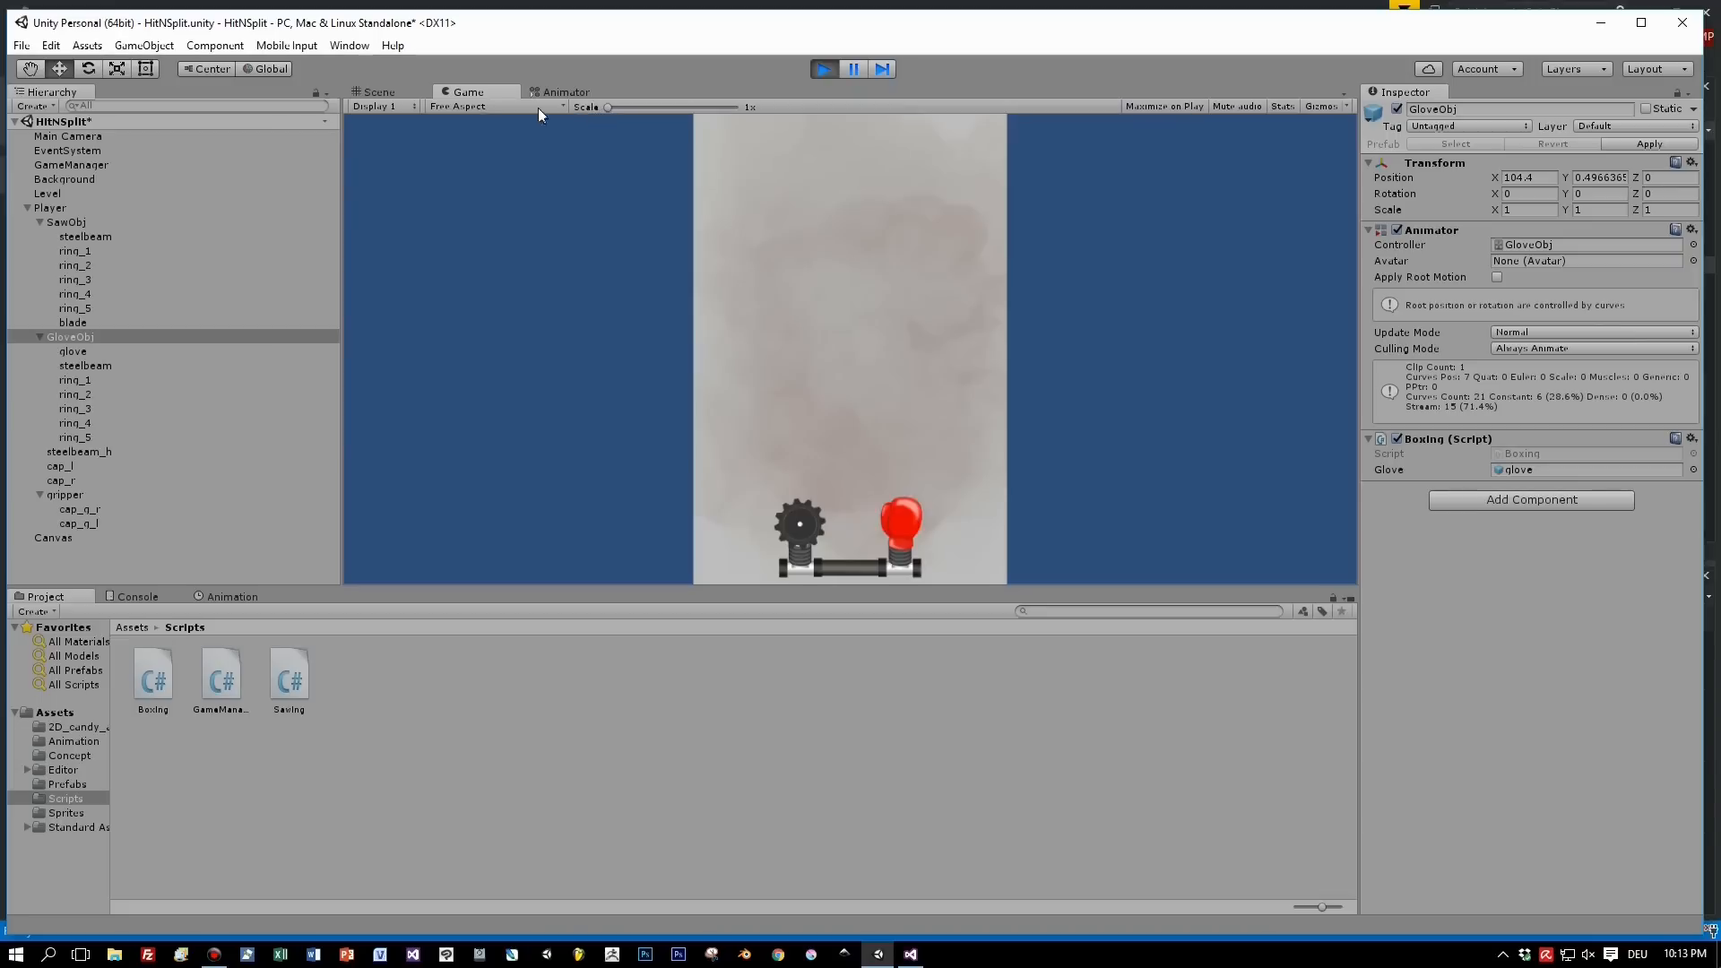
{"action": "right_click", "coordinate": [465, 91]}
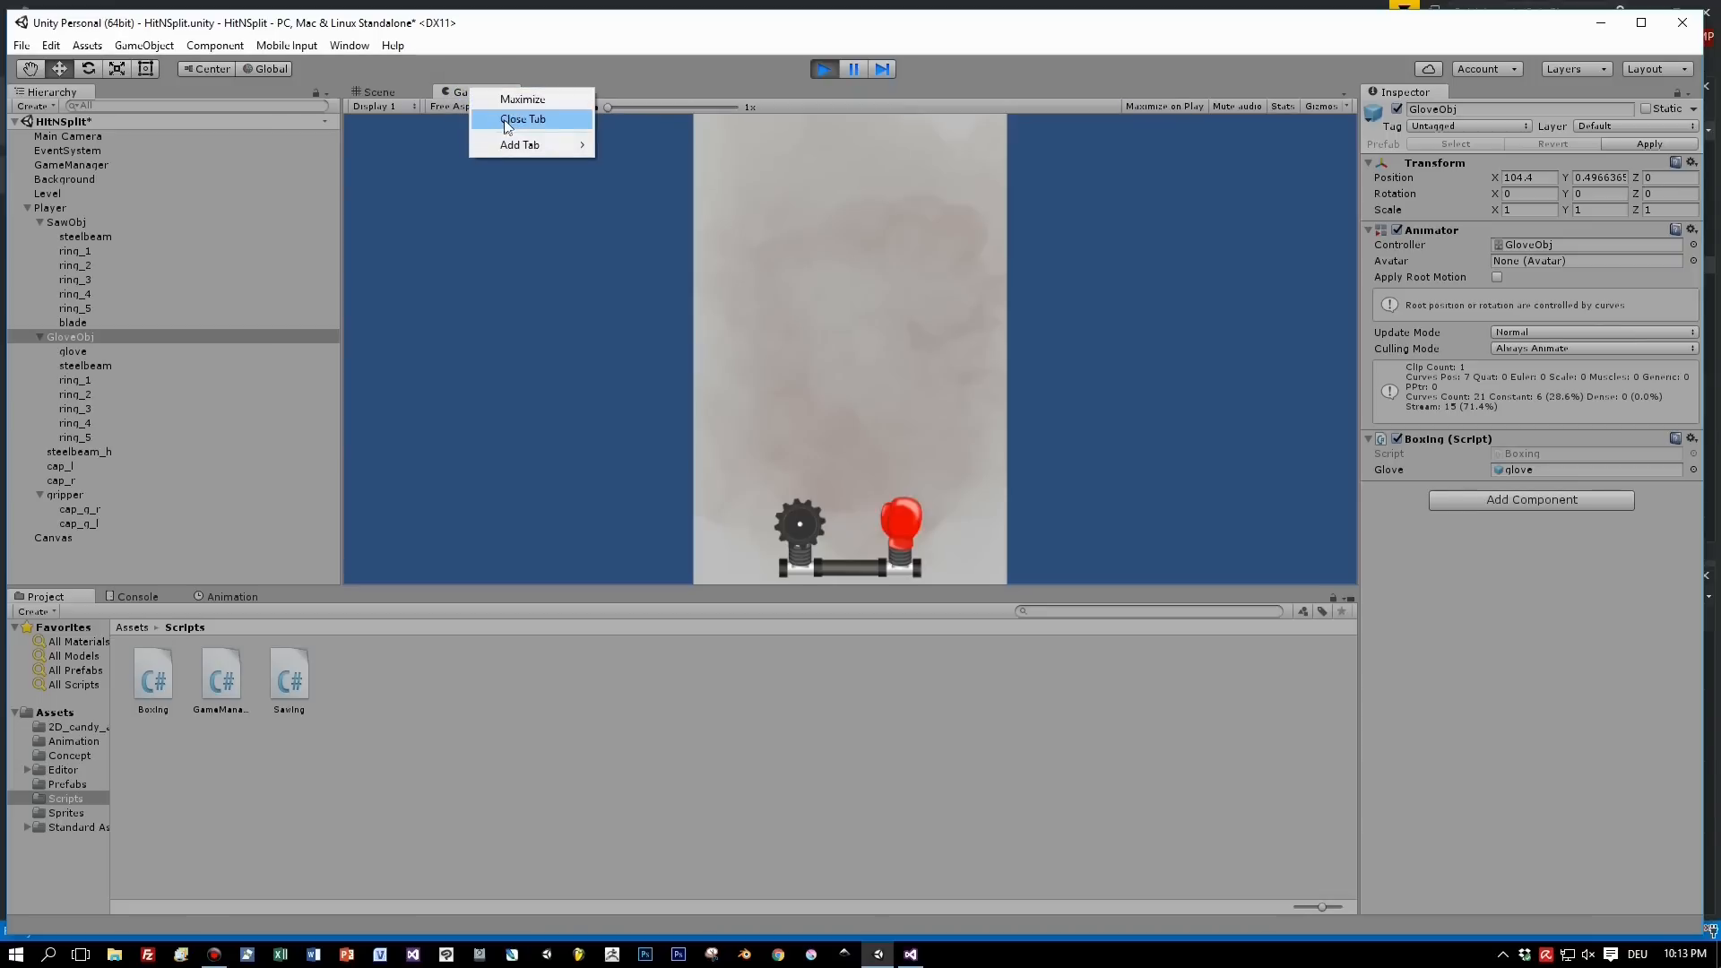
{"action": "left_click", "coordinate": [506, 100]}
Step: Test the boxing glove and saw animations by triggering them alternately in the running game, and stop play mode
{"action": "left_click", "coordinate": [966, 850]}
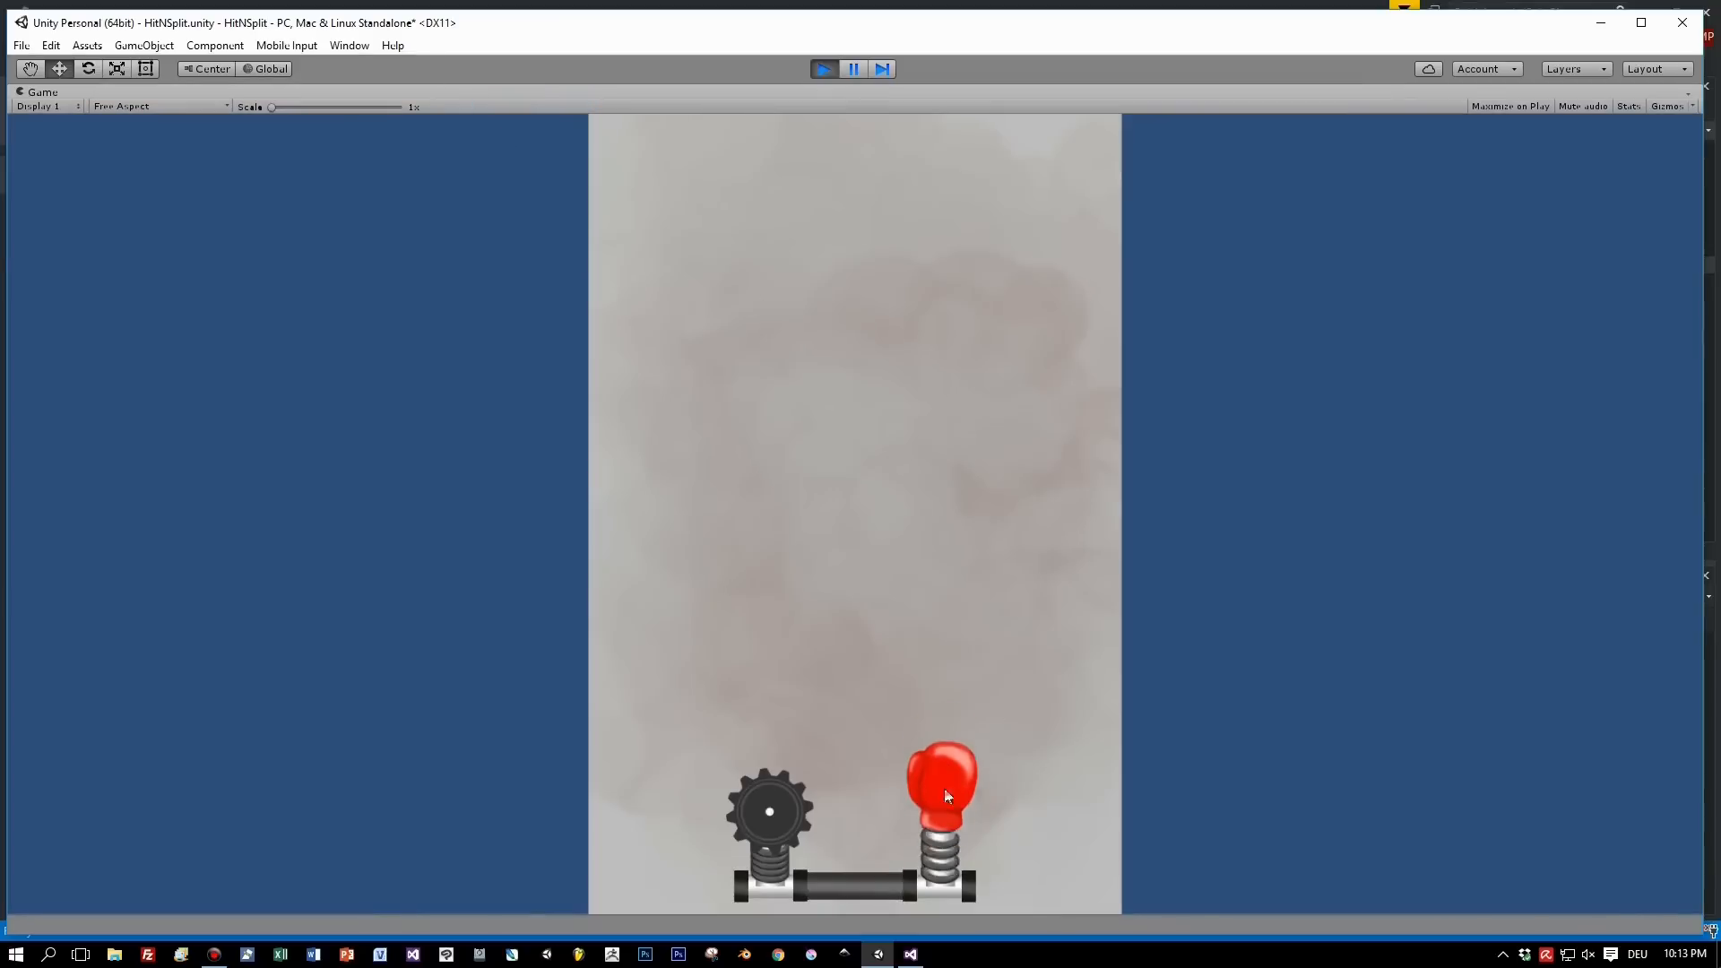
{"action": "left_click", "coordinate": [778, 811]}
{"action": "left_click", "coordinate": [950, 781]}
{"action": "left_click", "coordinate": [789, 793]}
{"action": "left_click", "coordinate": [948, 794]}
{"action": "left_click", "coordinate": [785, 789]}
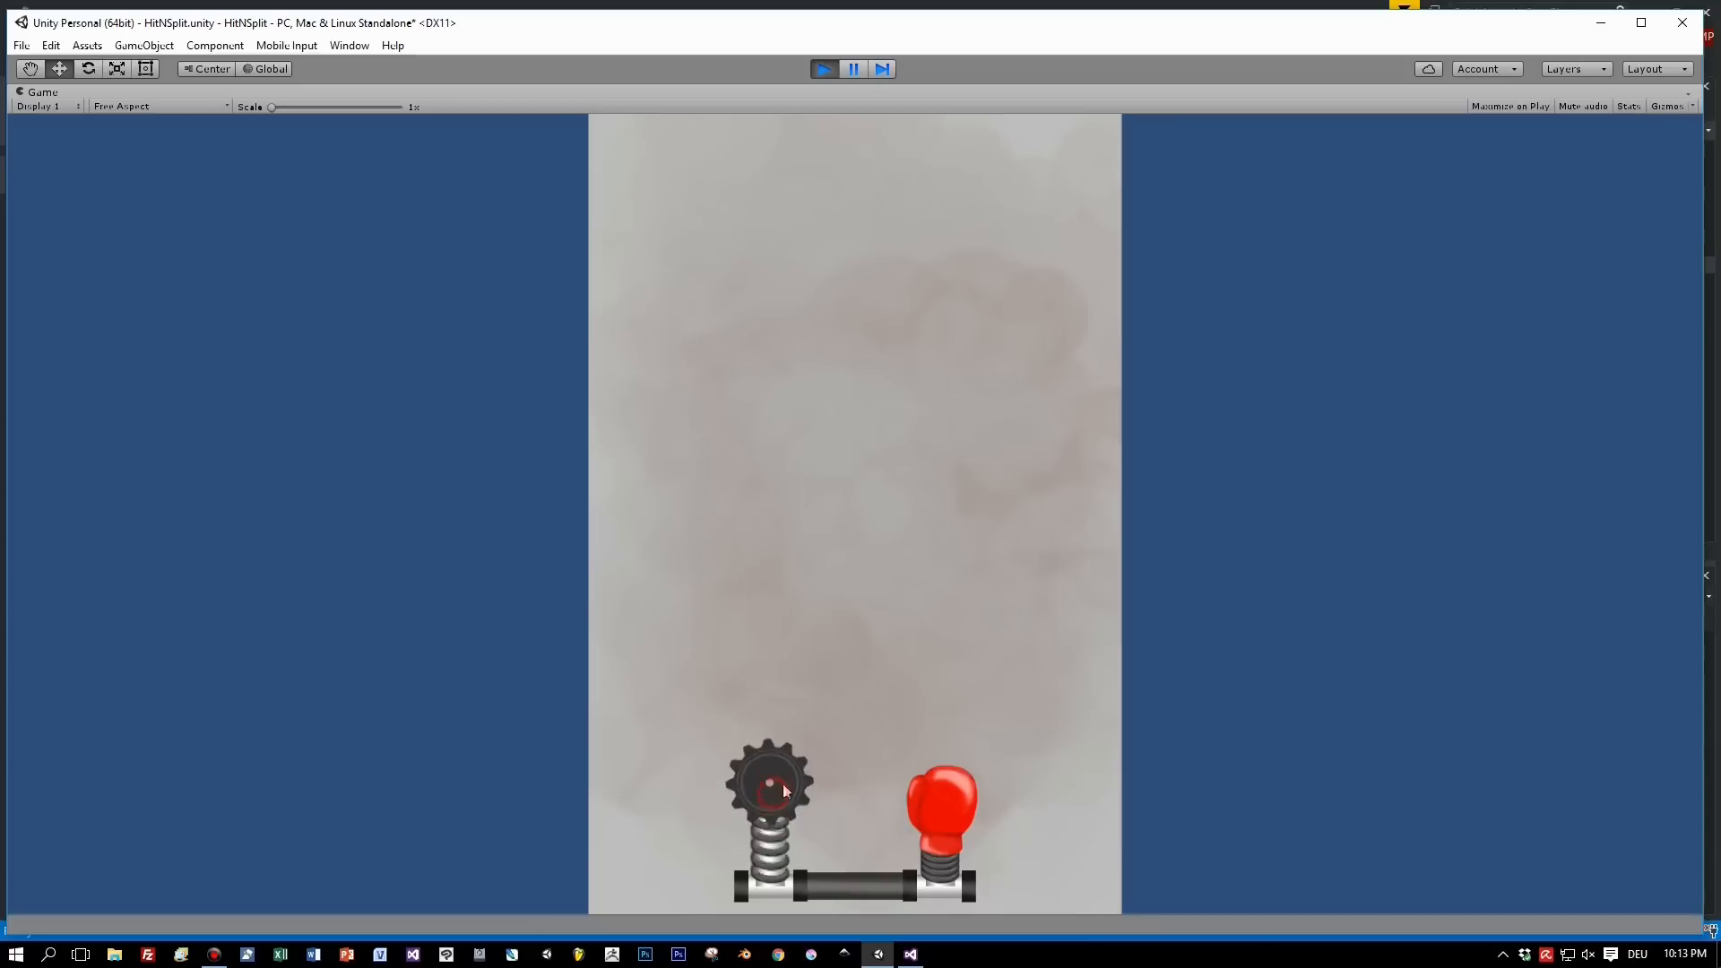
{"action": "left_click", "coordinate": [937, 793]}
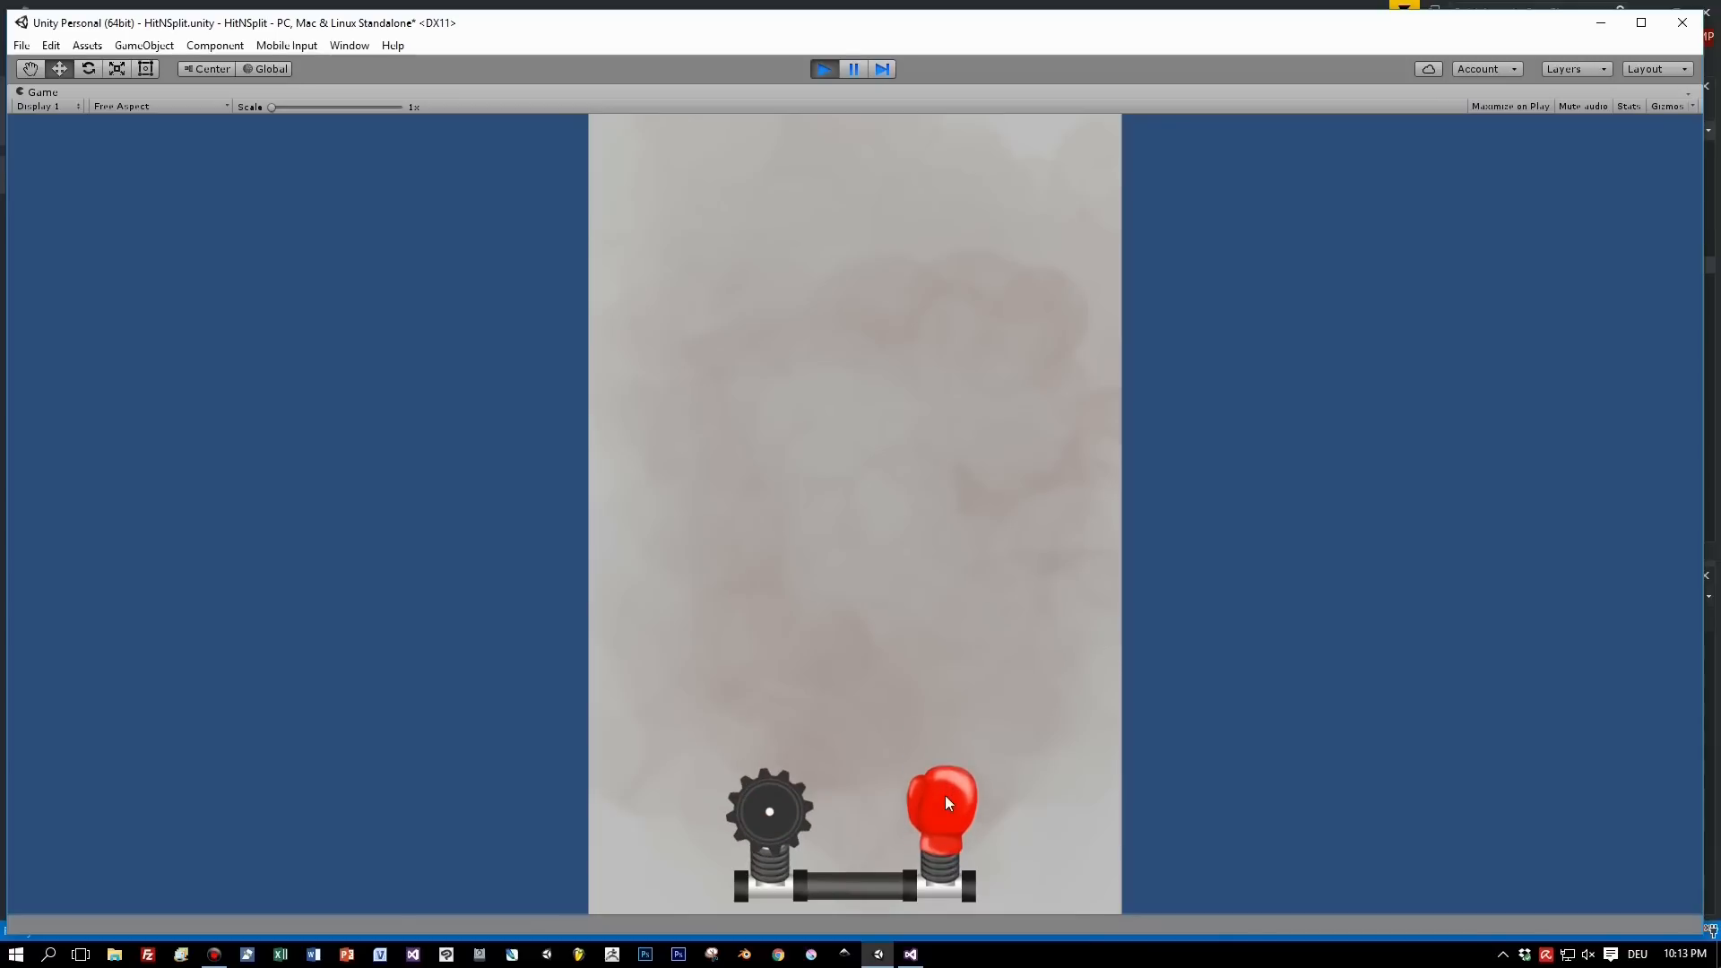
{"action": "left_click", "coordinate": [823, 69]}
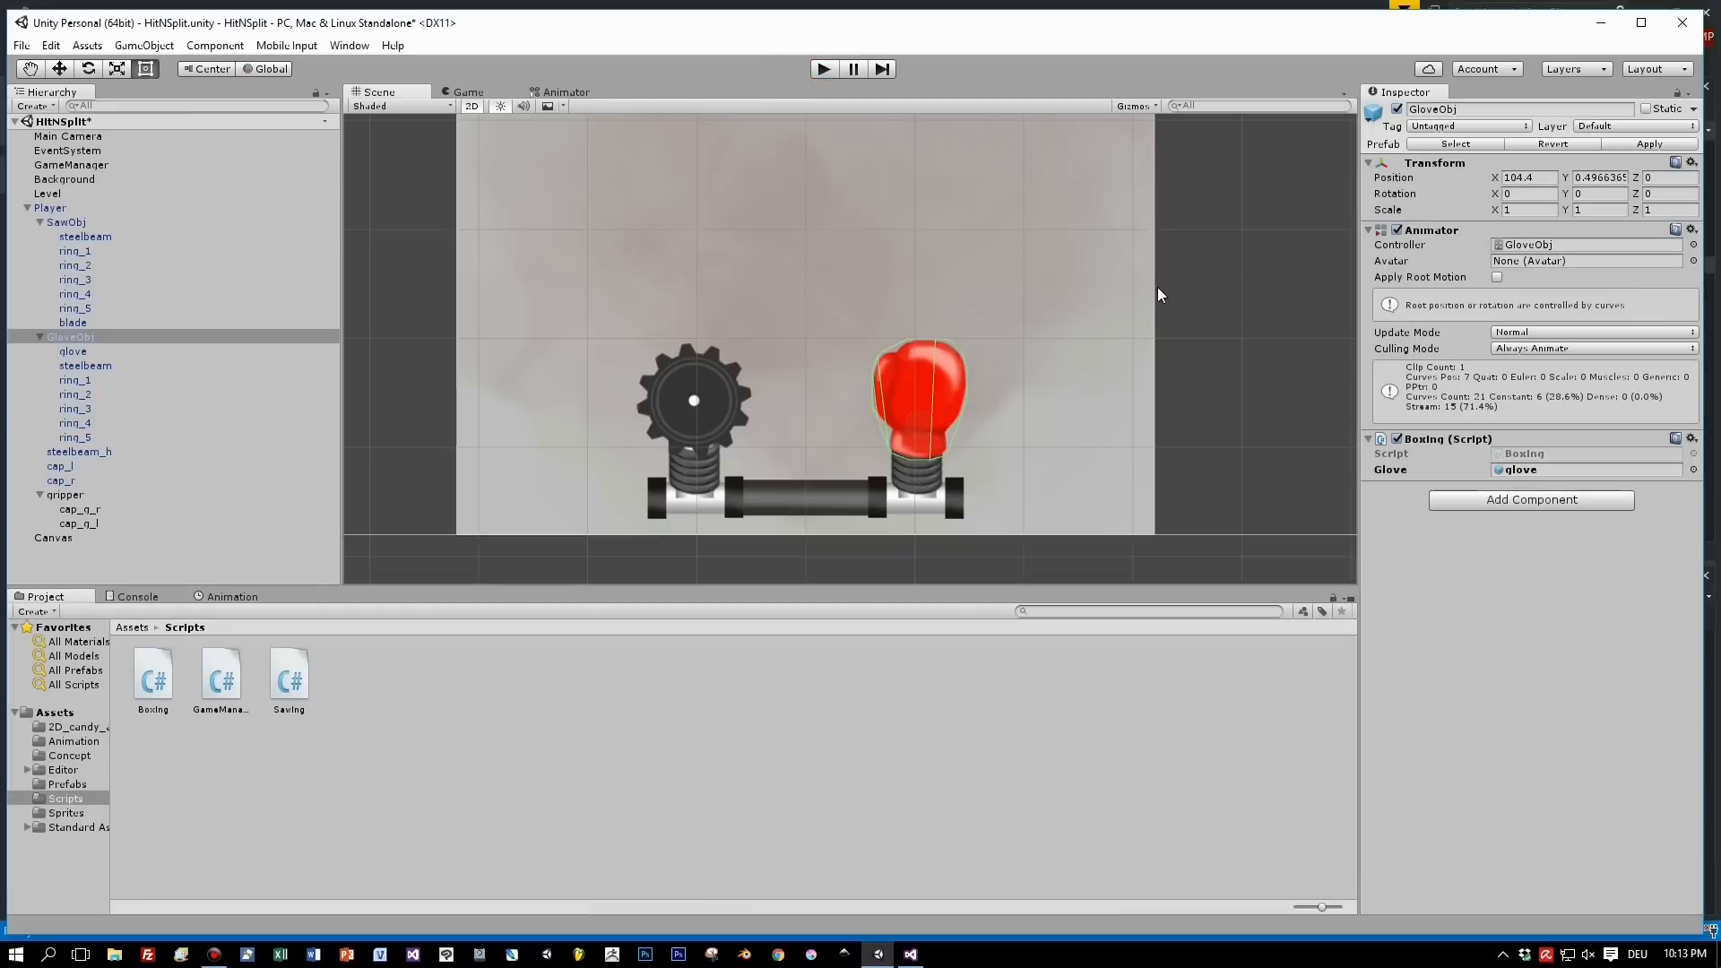